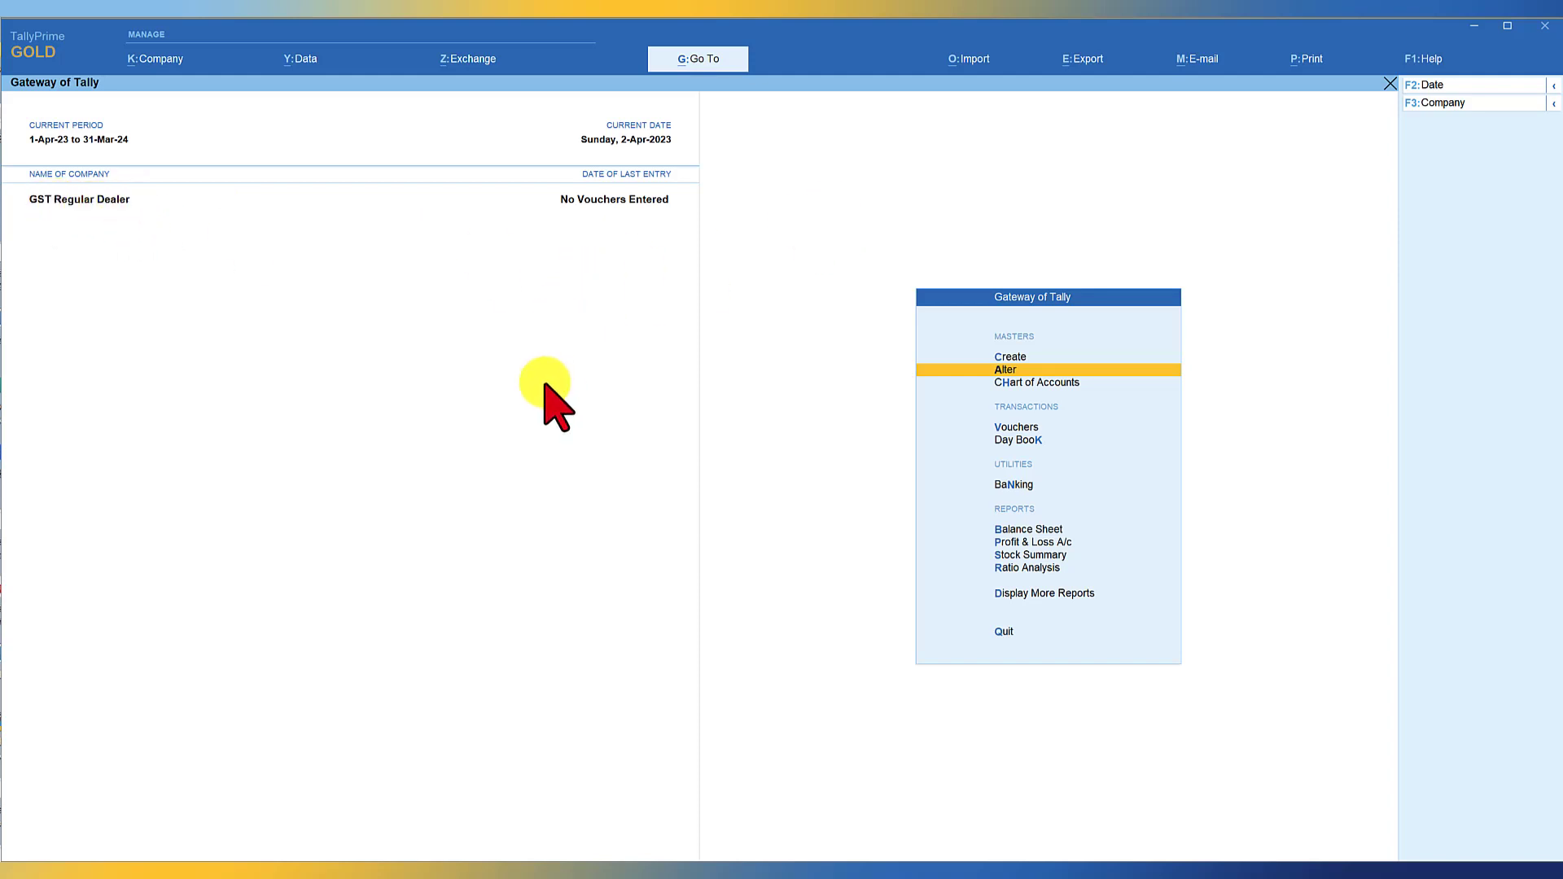
Create unit Nos with formal name Numbers, leaving UQC as Not Applicable.
{"action": "key", "text": "Up"}
{"action": "key", "text": "Return"}
{"action": "key", "text": "Down"}
{"action": "key", "text": "Down"}
{"action": "key", "text": "Down"}
{"action": "key", "text": "Down"}
{"action": "key", "text": "Down"}
{"action": "key", "text": "Down"}
{"action": "key", "text": "Down"}
{"action": "key", "text": "Return"}
{"action": "type", "text": "Nos"}
{"action": "key", "text": "Return"}
{"action": "type", "text": "Numbe"}
{"action": "key", "text": "Return"}
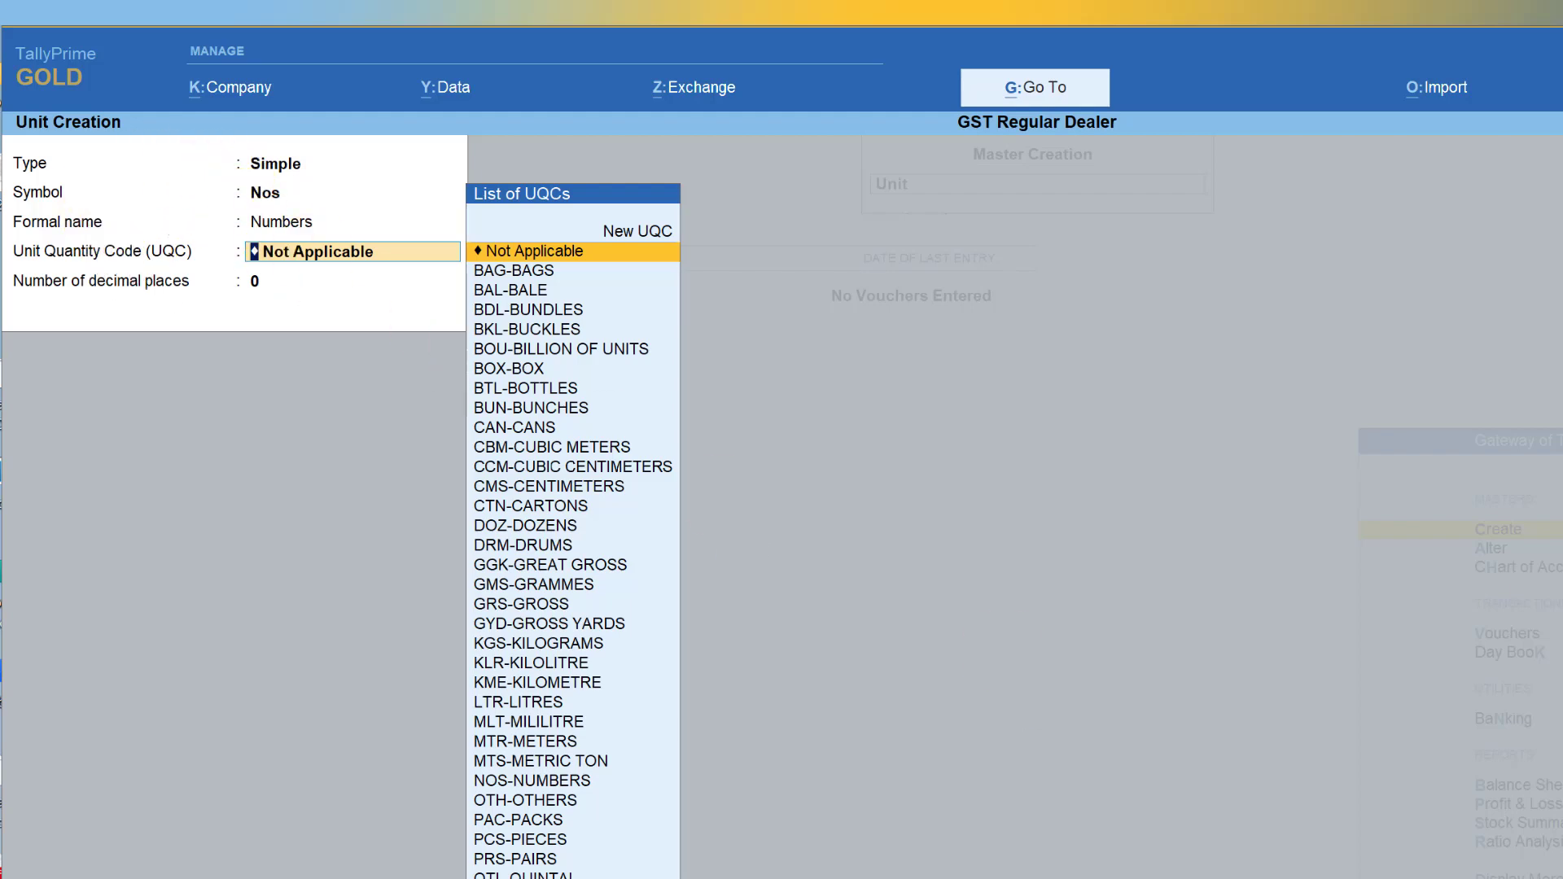
{"action": "key", "text": "Return"}
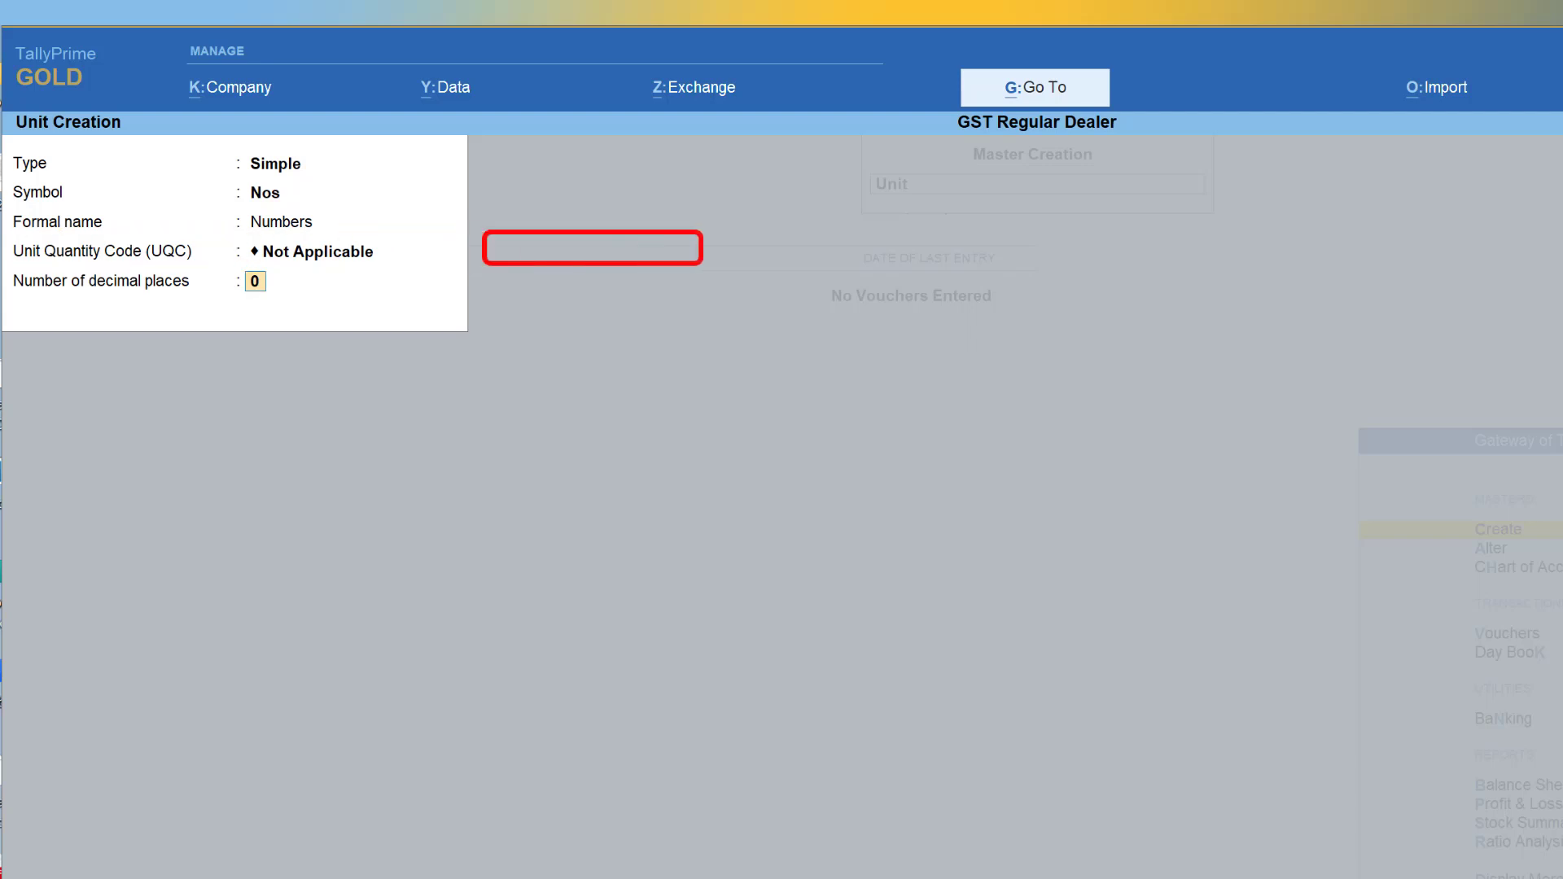
{"action": "key", "text": "Return"}
{"action": "key", "text": "Return"}
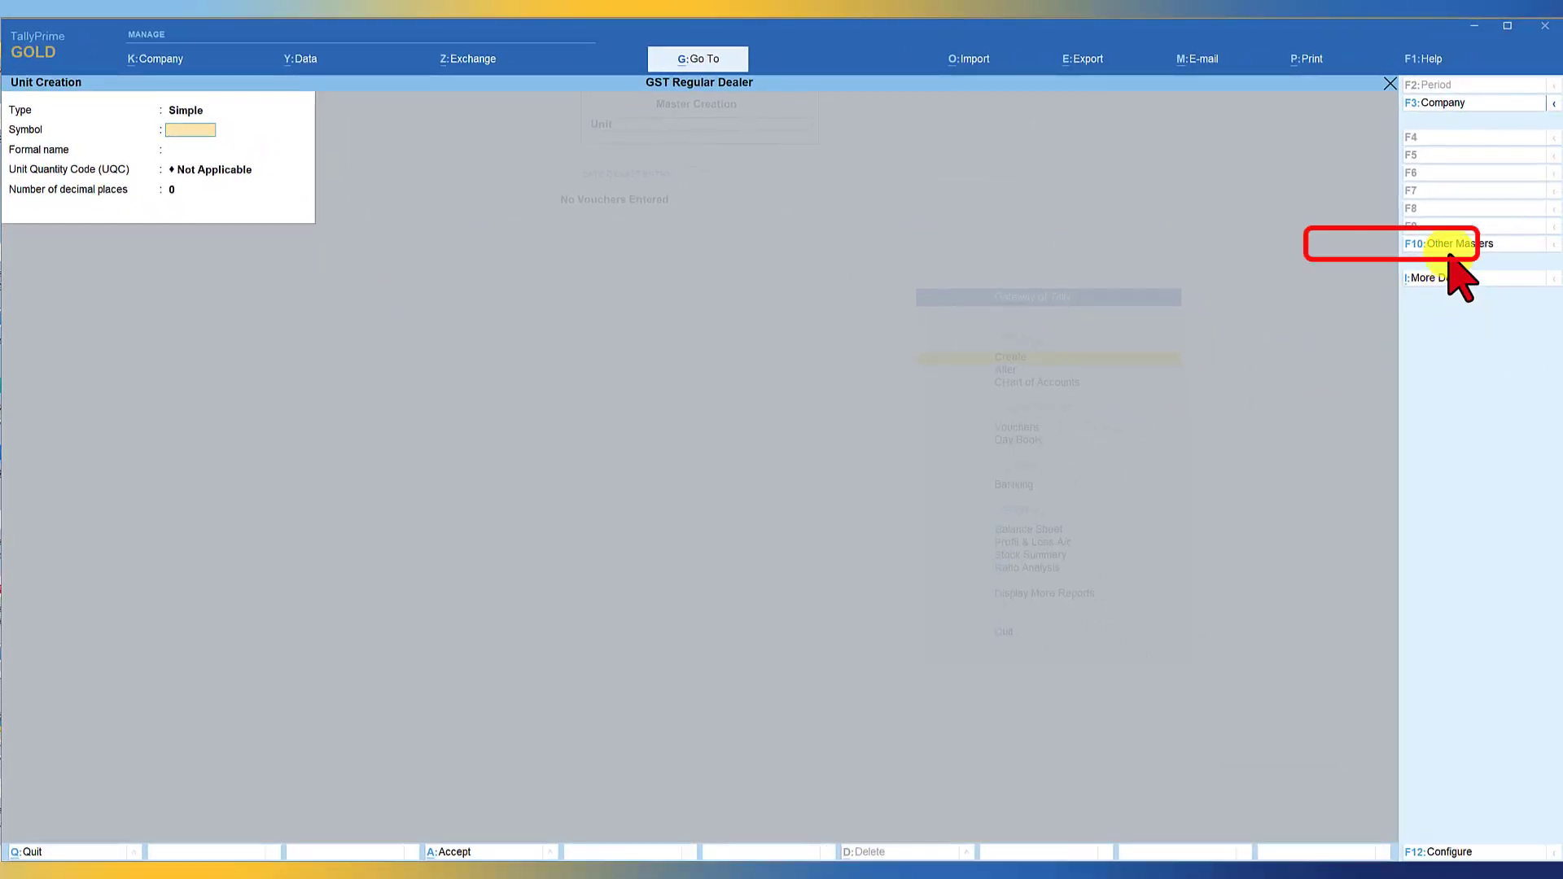
Create Stock Item - A using unit Nos, then begin a new sales voucher.
{"action": "key", "text": "F10"}
{"action": "key", "text": "Down"}
{"action": "key", "text": "Down"}
{"action": "key", "text": "Down"}
{"action": "key", "text": "Down"}
{"action": "key", "text": "Down"}
{"action": "key", "text": "Down"}
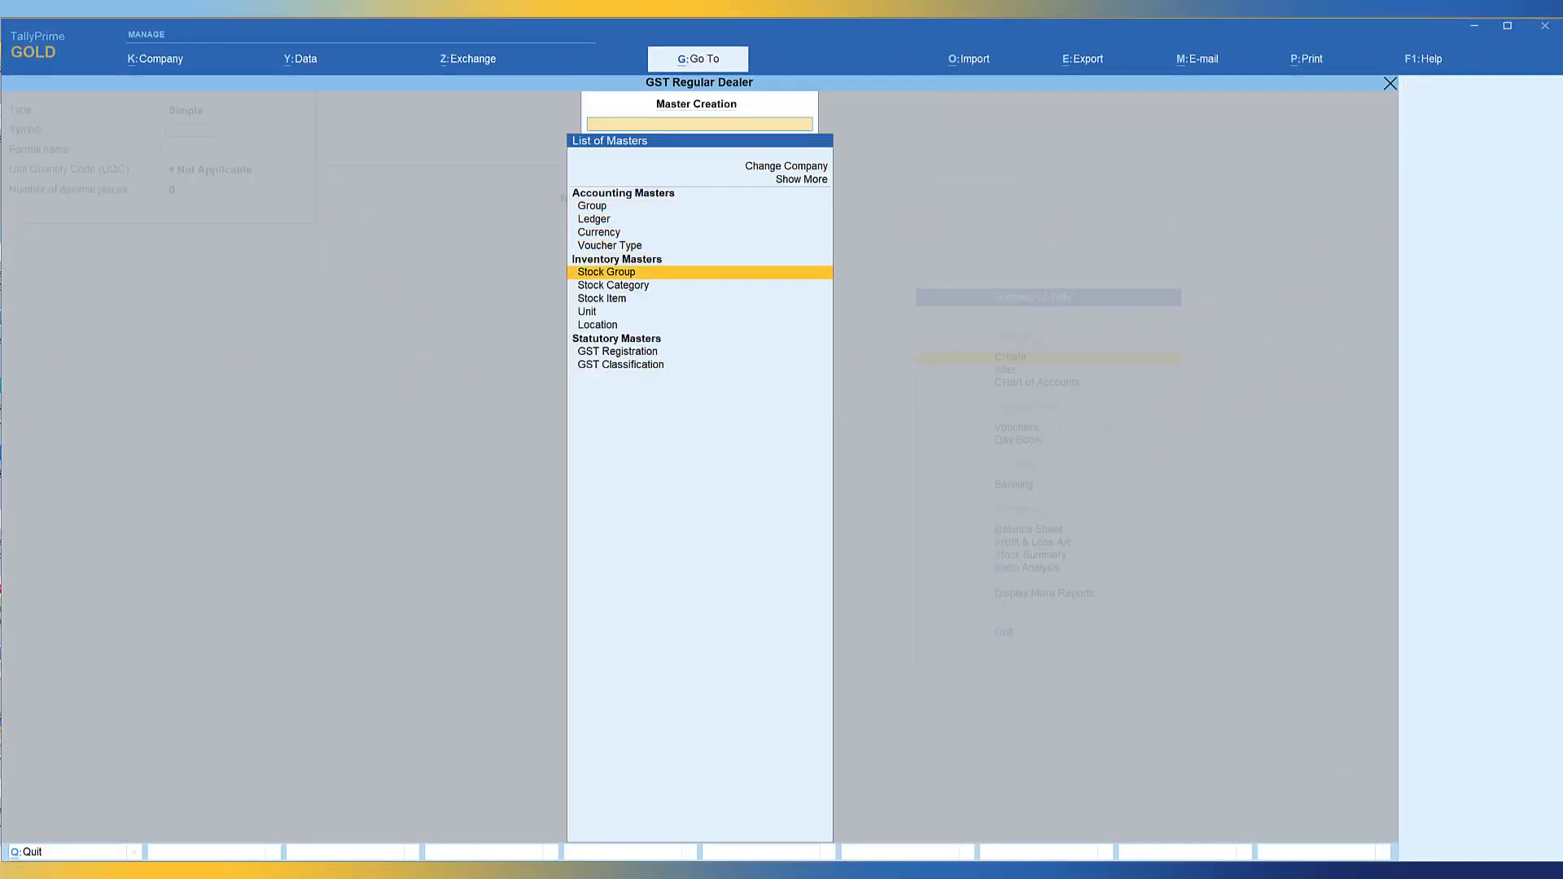
{"action": "key", "text": "Return"}
{"action": "type", "text": "Stock Item"}
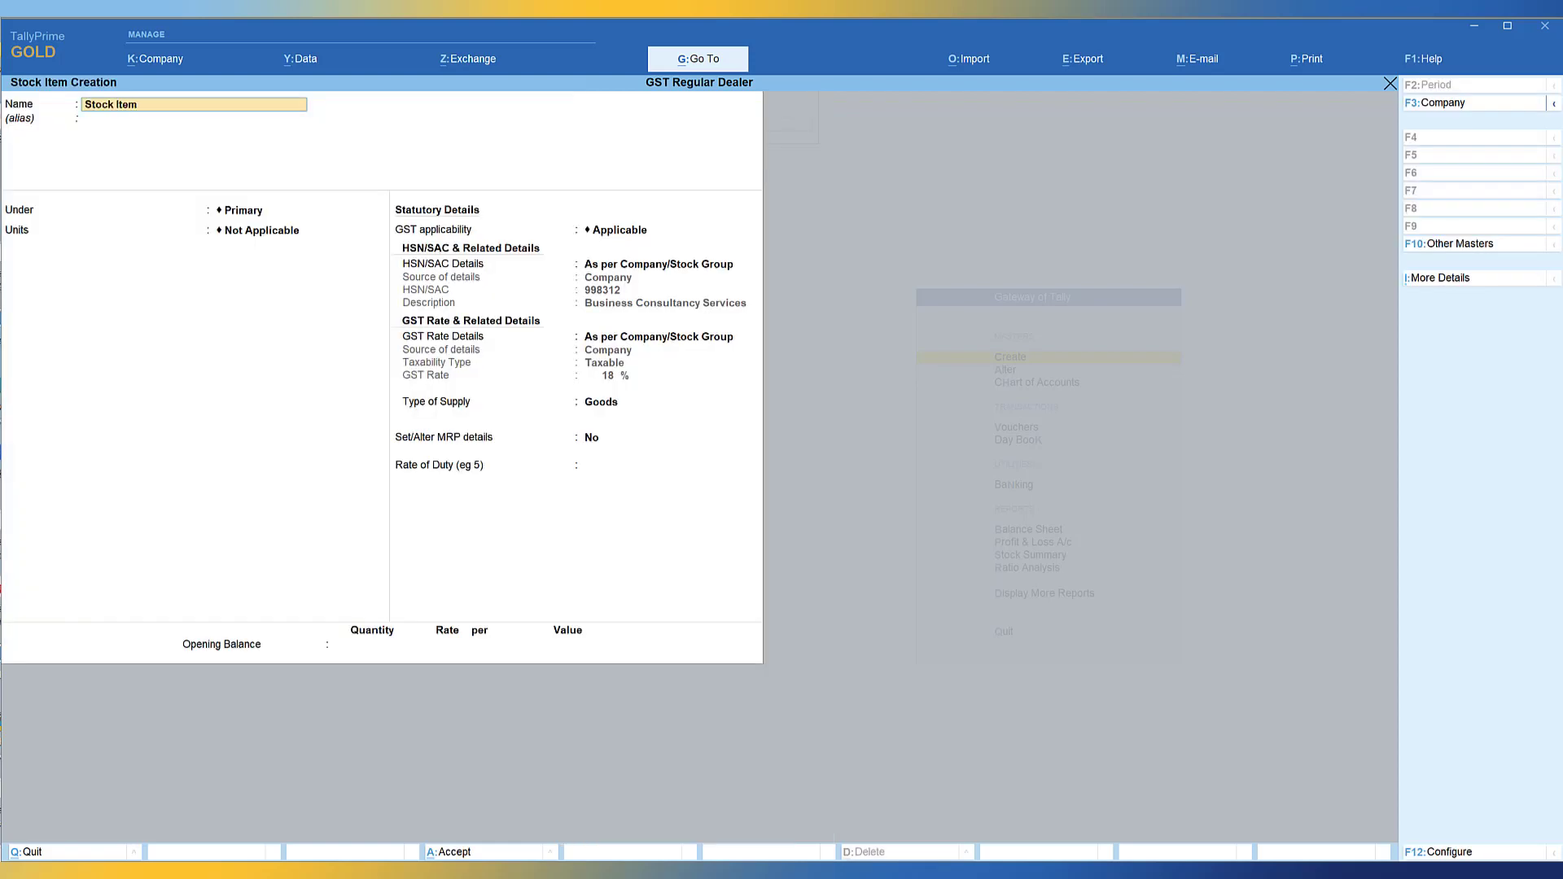
{"action": "type", "text": " - a"}
{"action": "key", "text": "Return"}
{"action": "key", "text": "Return"}
{"action": "key", "text": "Return"}
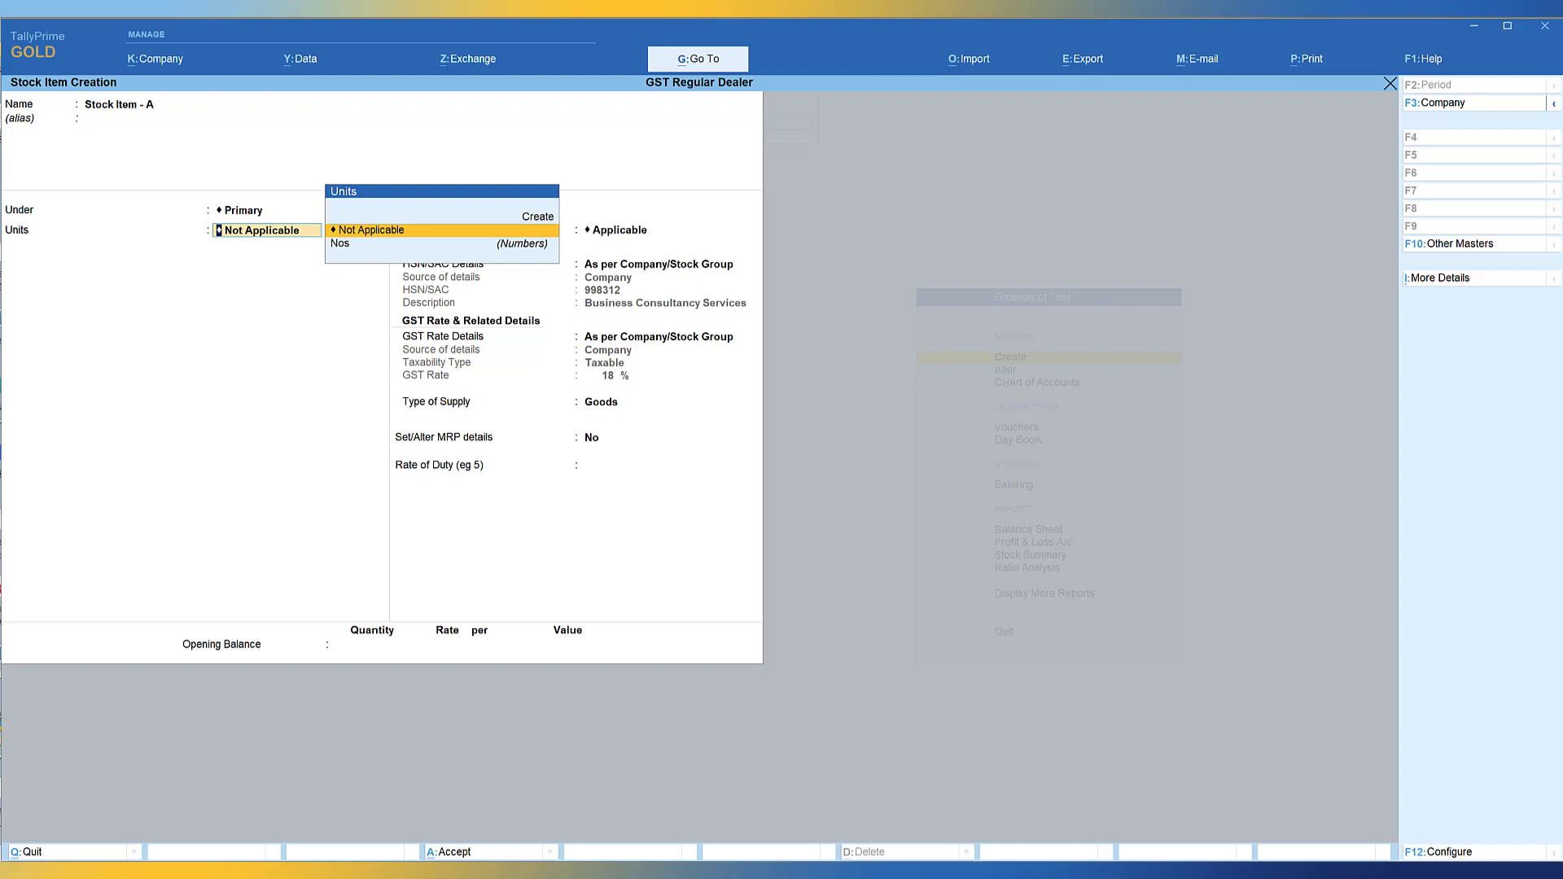
{"action": "key", "text": "Down"}
{"action": "key", "text": "Return"}
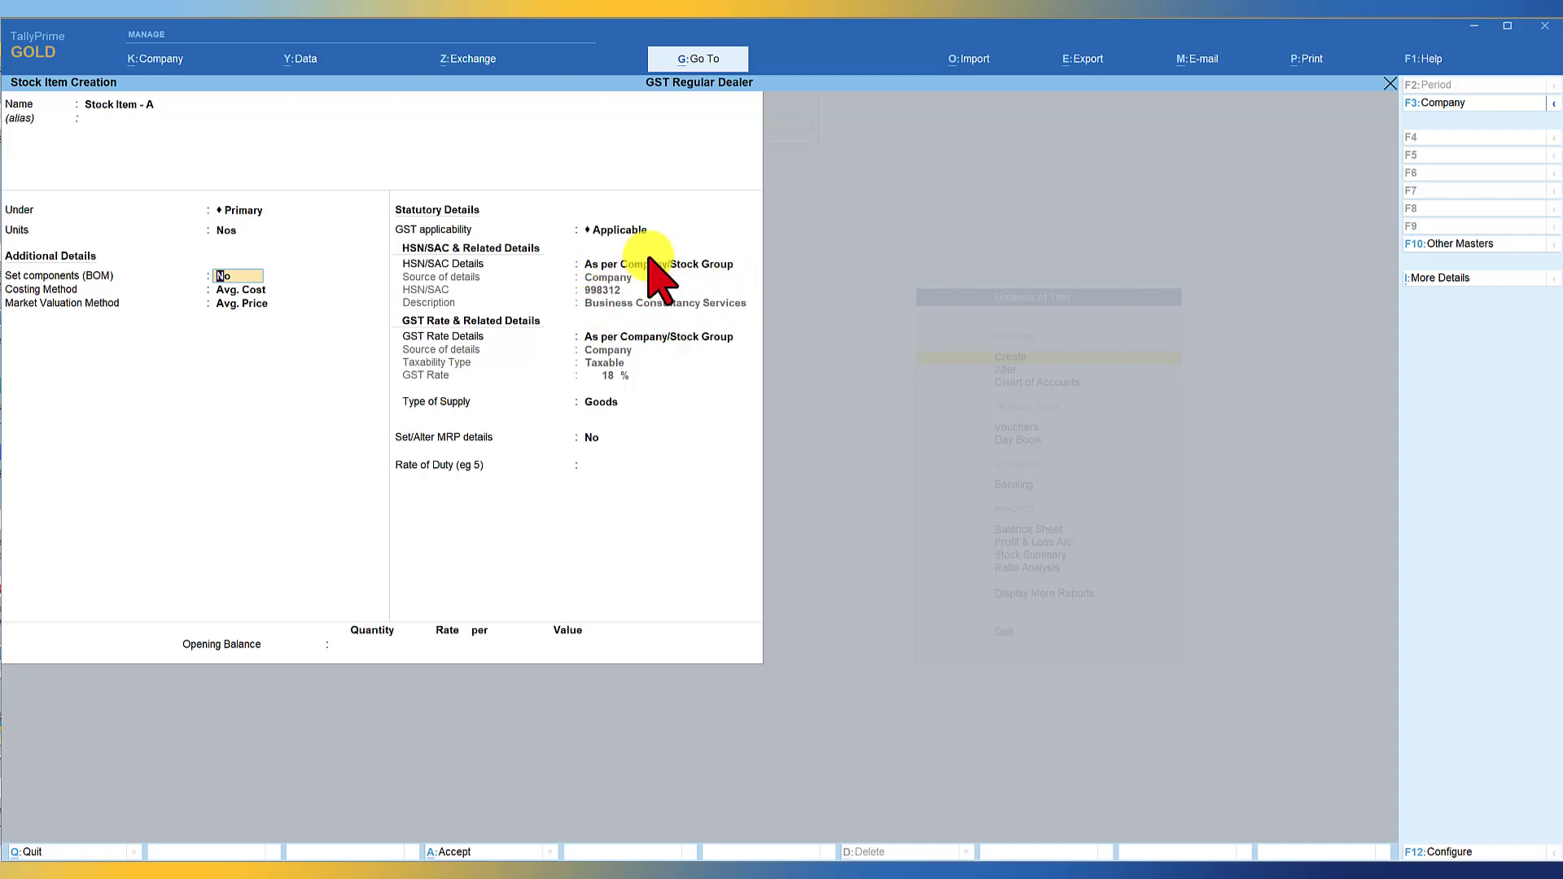
{"action": "key", "text": "ctrl+a"}
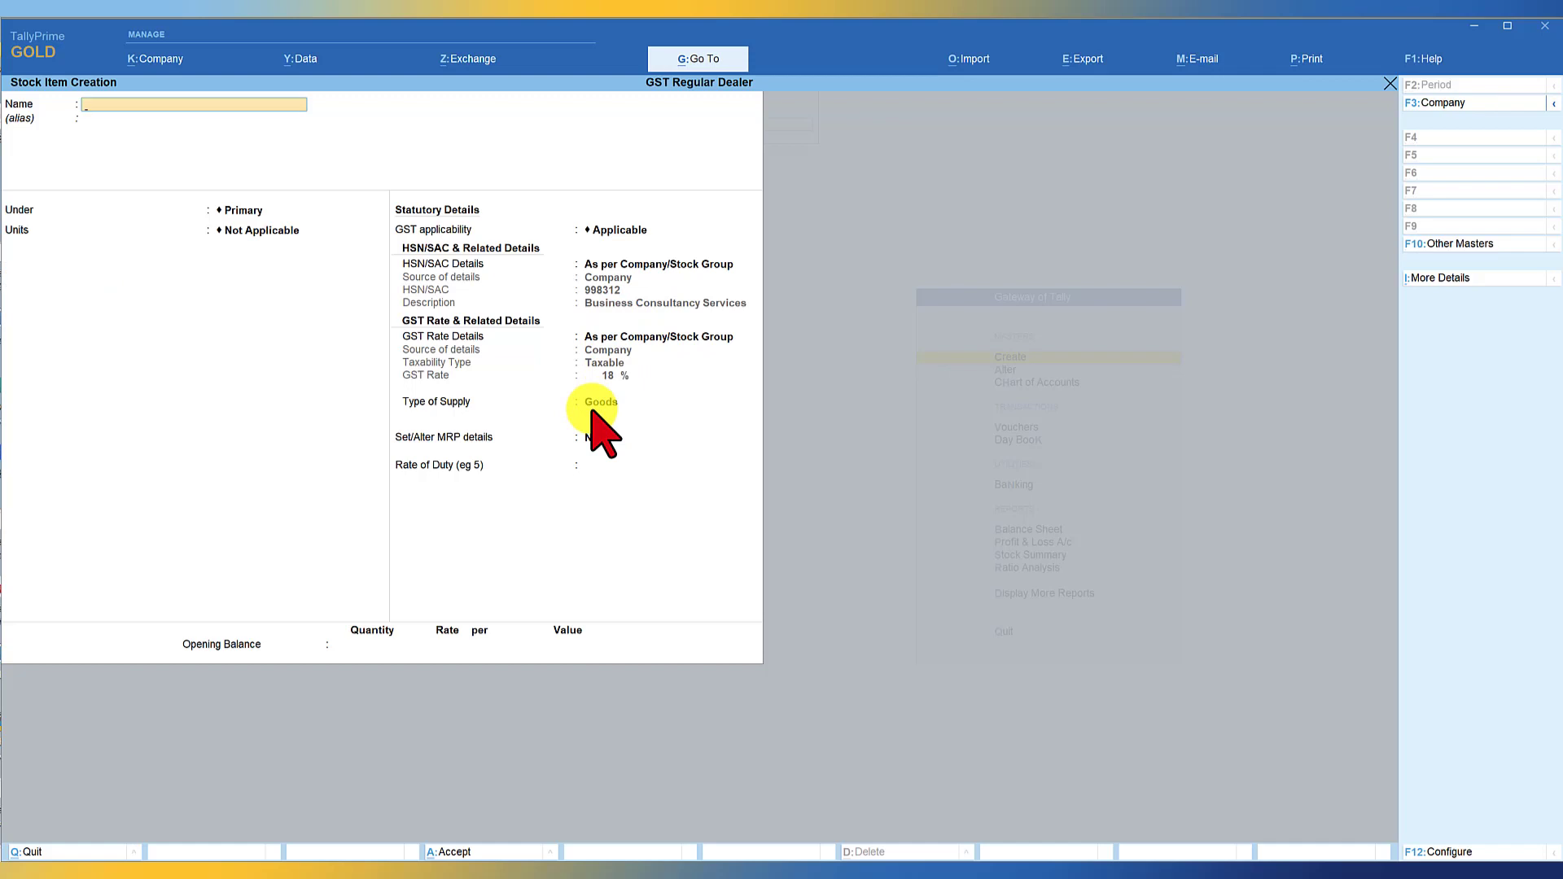
{"action": "key", "text": "alt+c"}
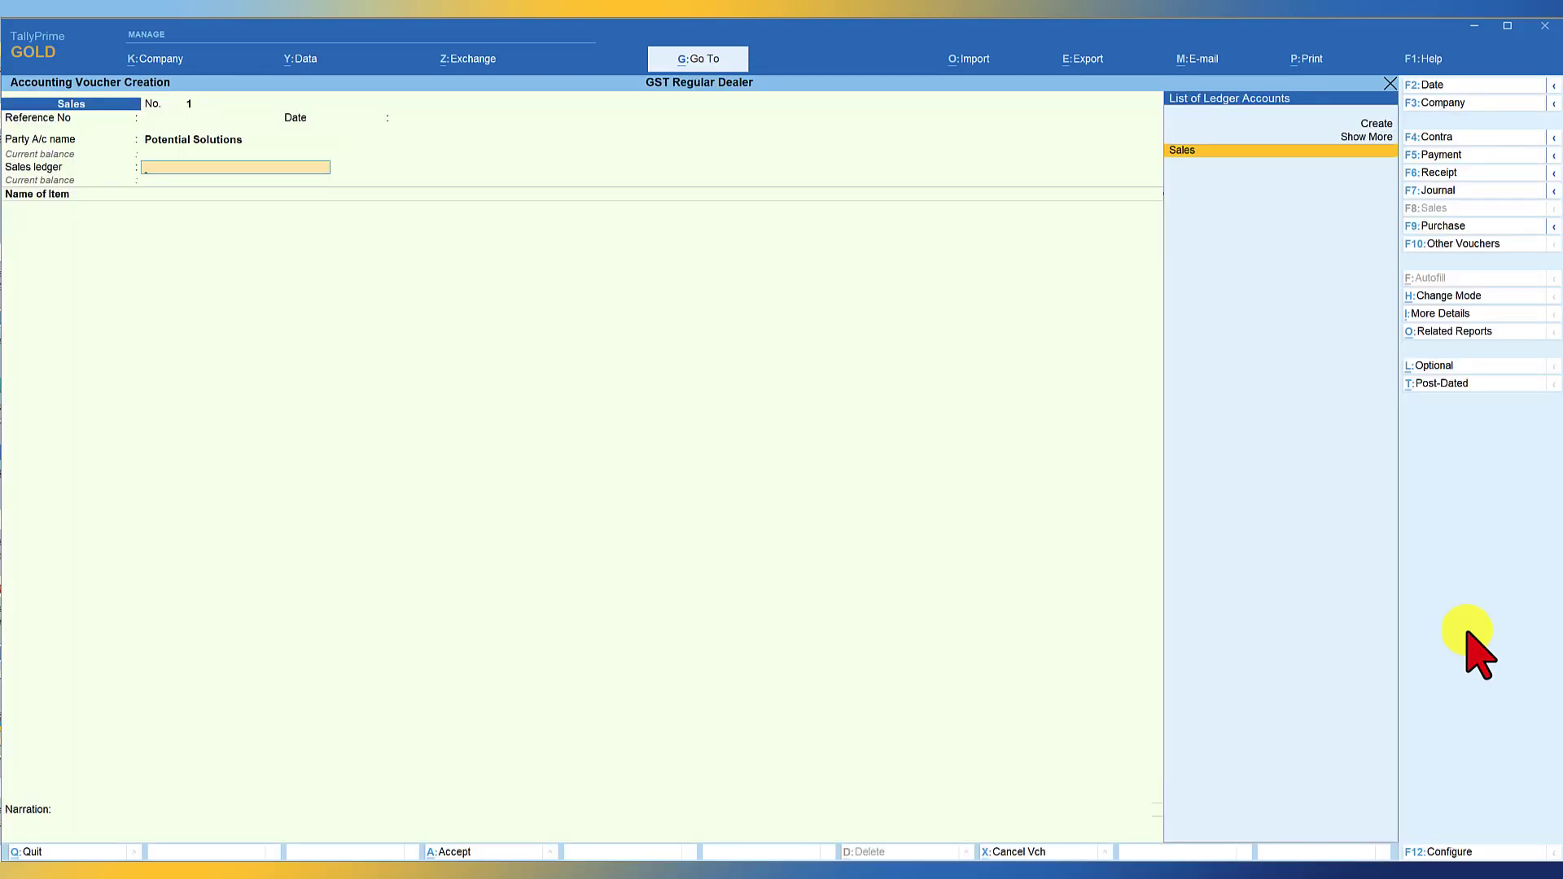
Select the Sales ledger and add Stock Item - A, 5 Nos at 1,500.
{"action": "key", "text": "Return"}
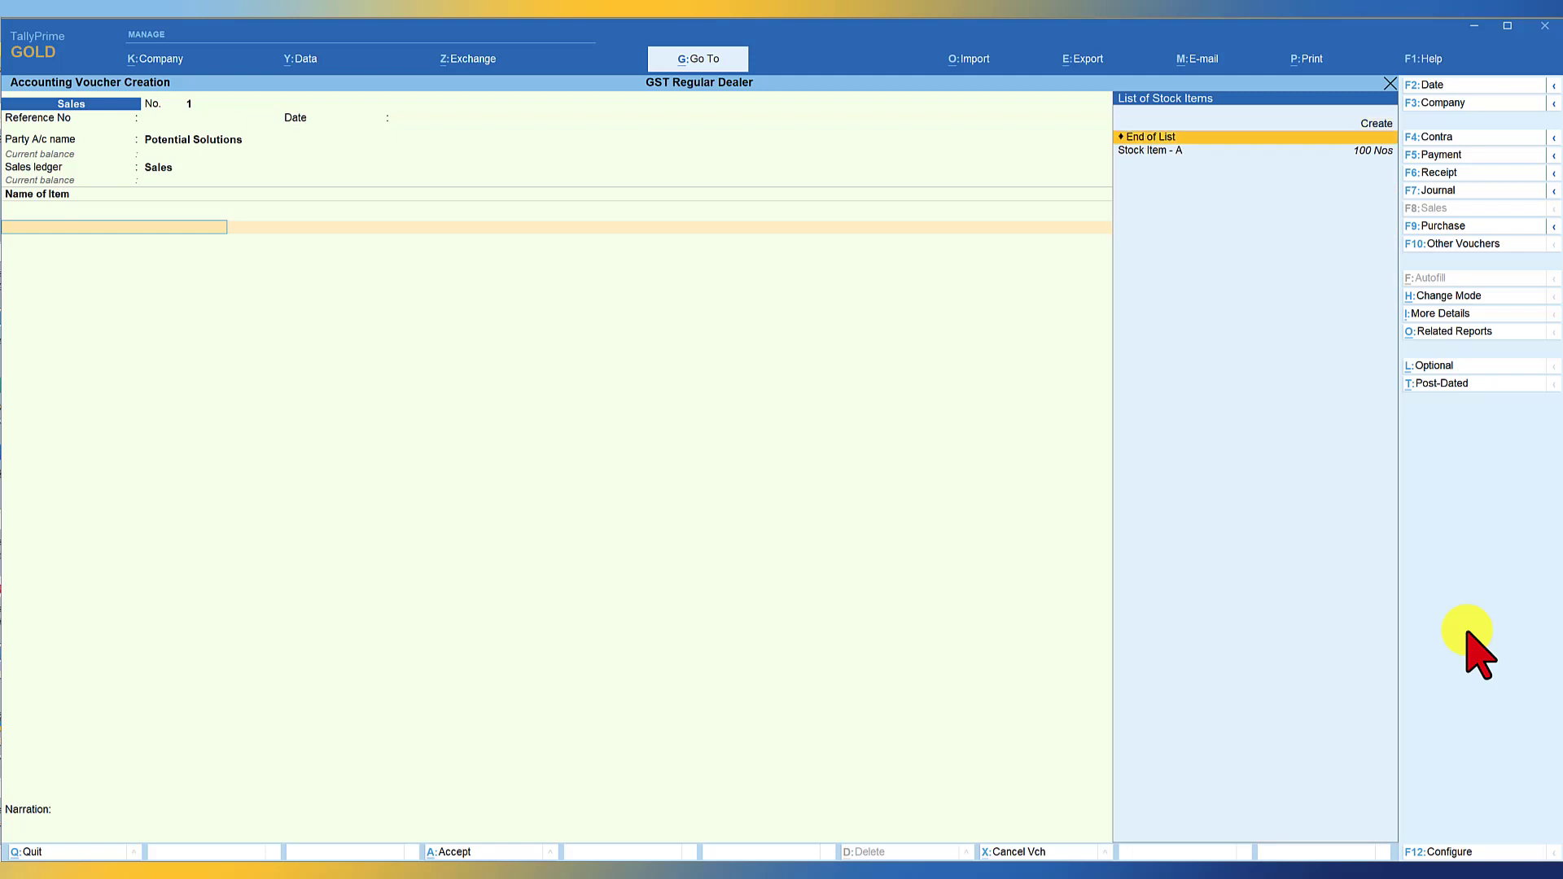
{"action": "key", "text": "Return"}
{"action": "type", "text": "5"}
{"action": "key", "text": "Return"}
{"action": "type", "text": "1500"}
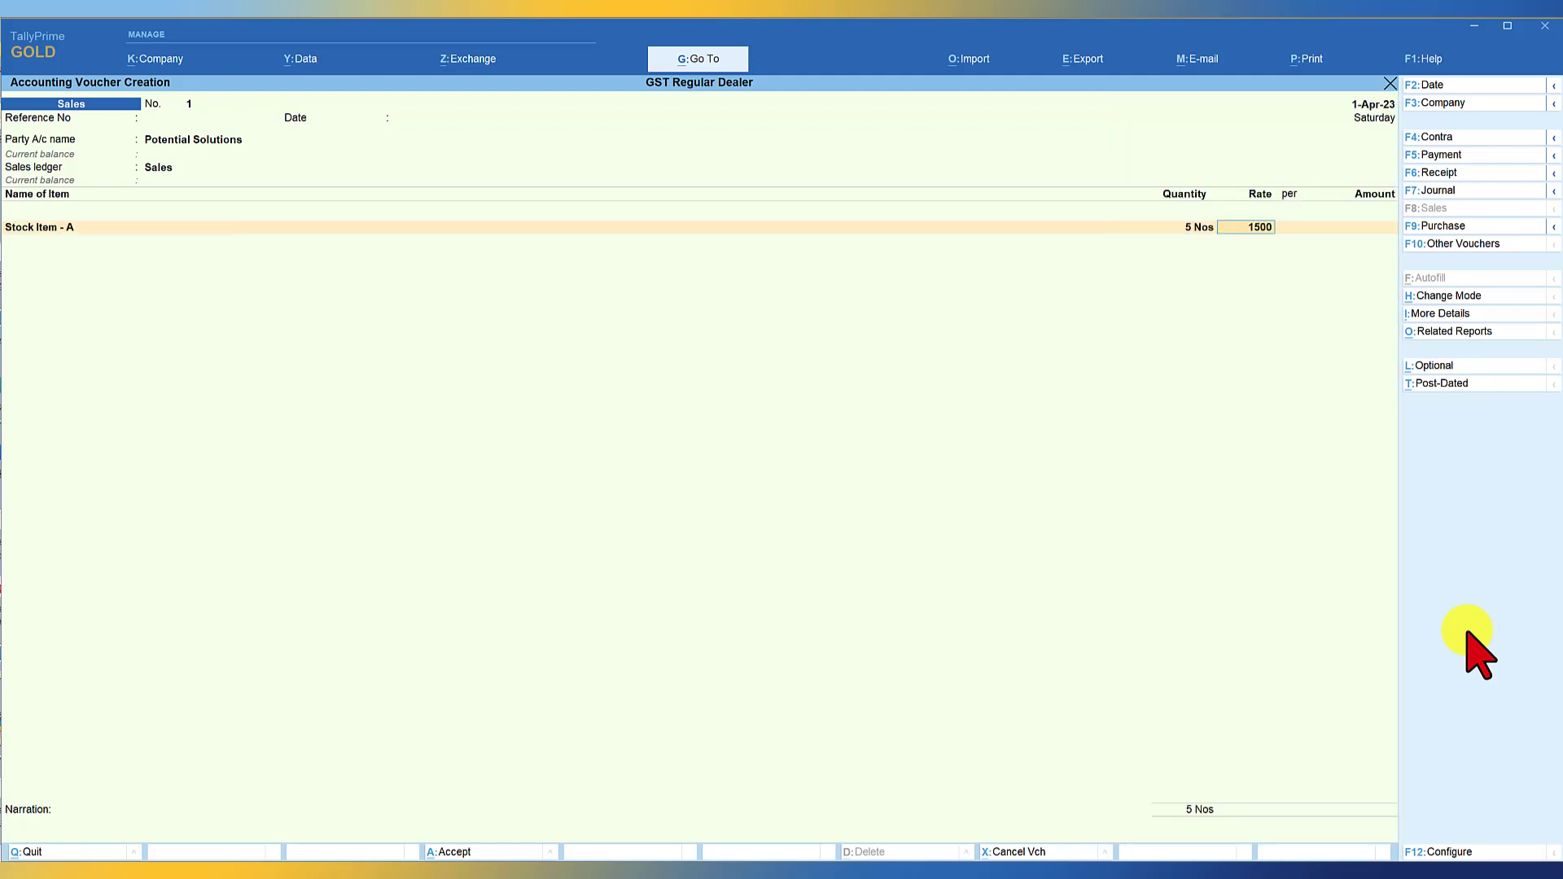
{"action": "key", "text": "Return"}
{"action": "key", "text": "Return"}
{"action": "key", "text": "Return"}
Review the Potential Solutions ledger's GSTIN and add CGST and SGST ledgers.
{"action": "left_click", "coordinate": [236, 139]}
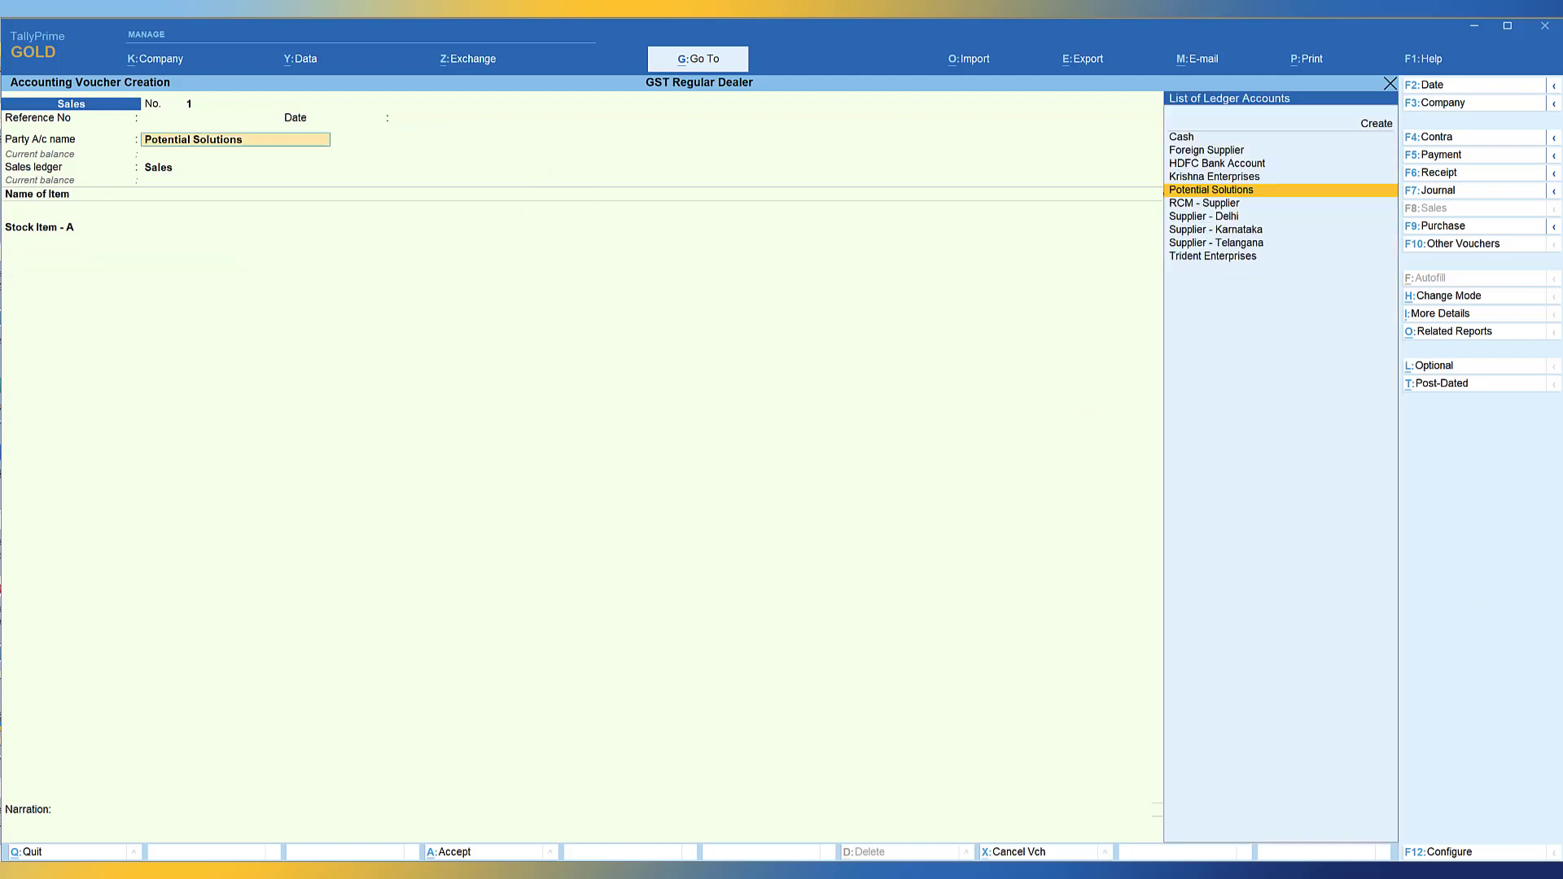
{"action": "key", "text": "ctrl+Return"}
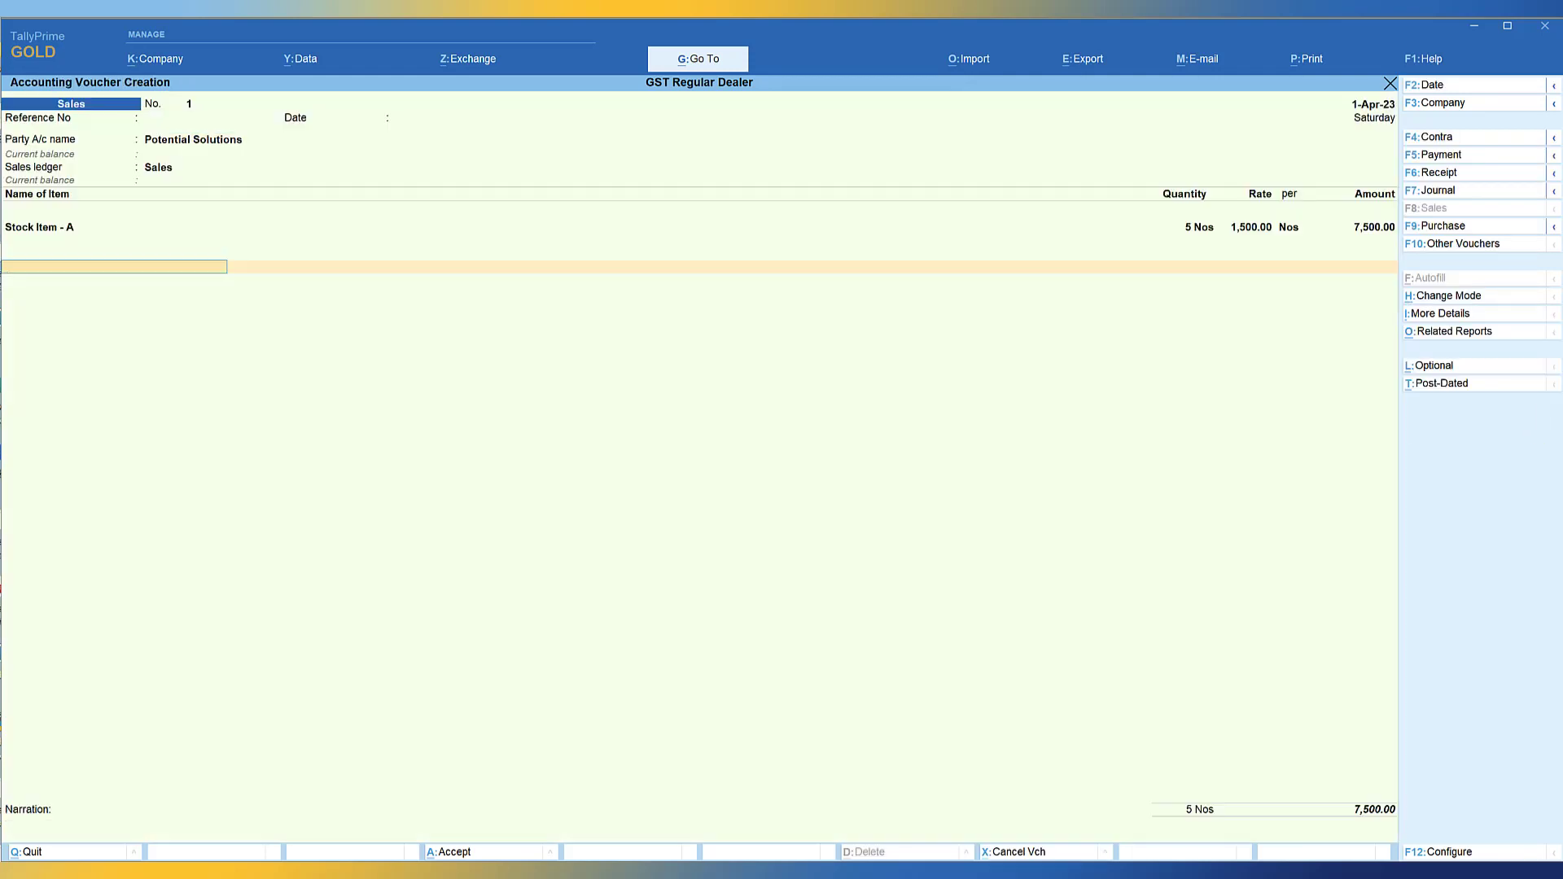
{"action": "type", "text": "c"}
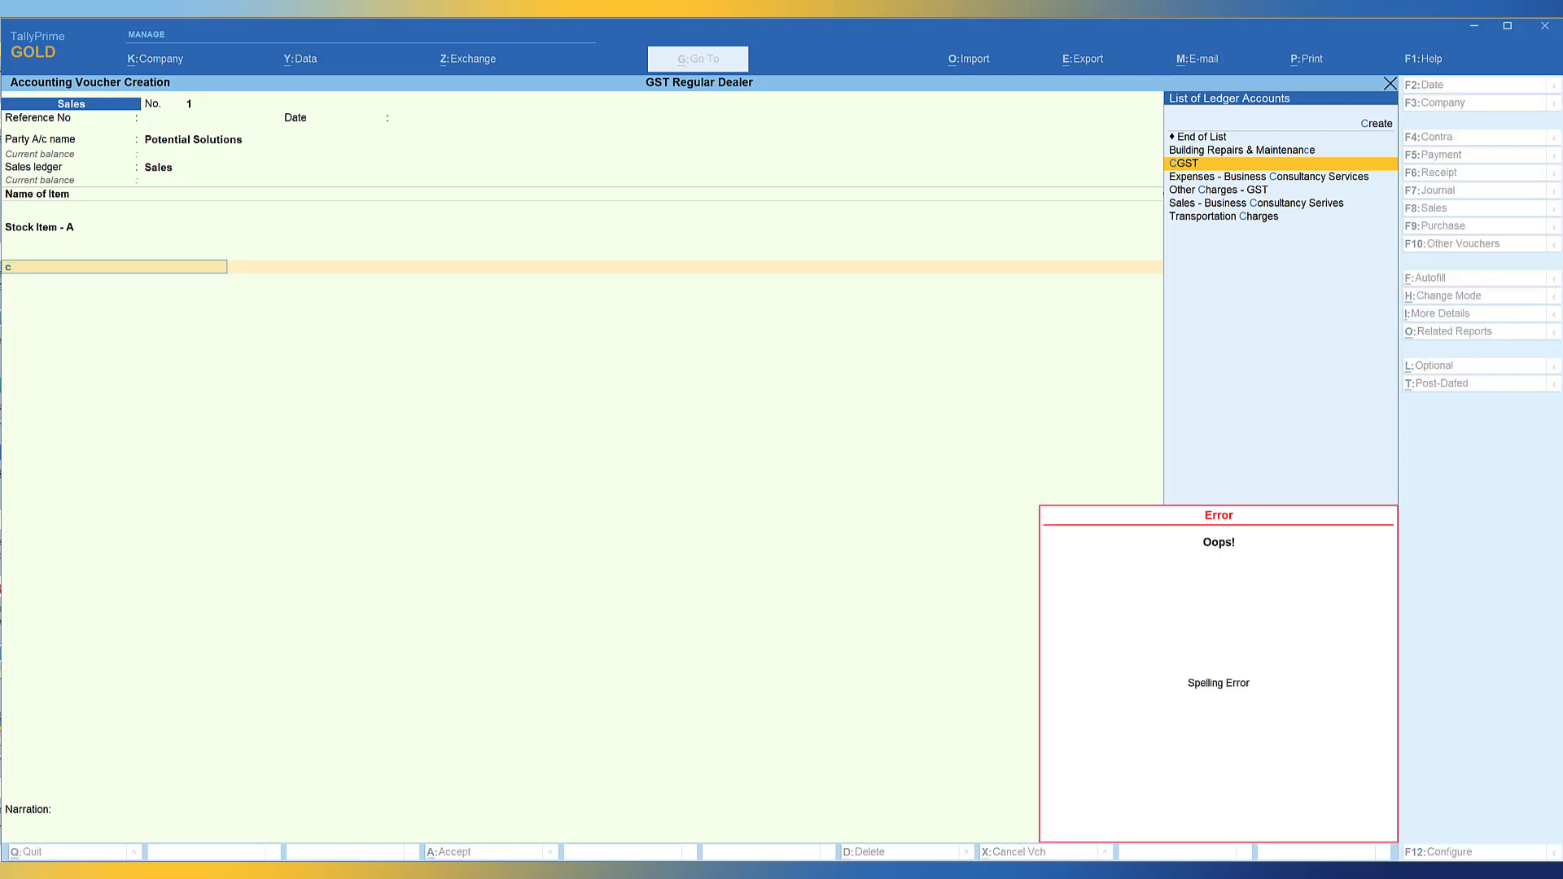
{"action": "key", "text": "Return"}
{"action": "key", "text": "Return"}
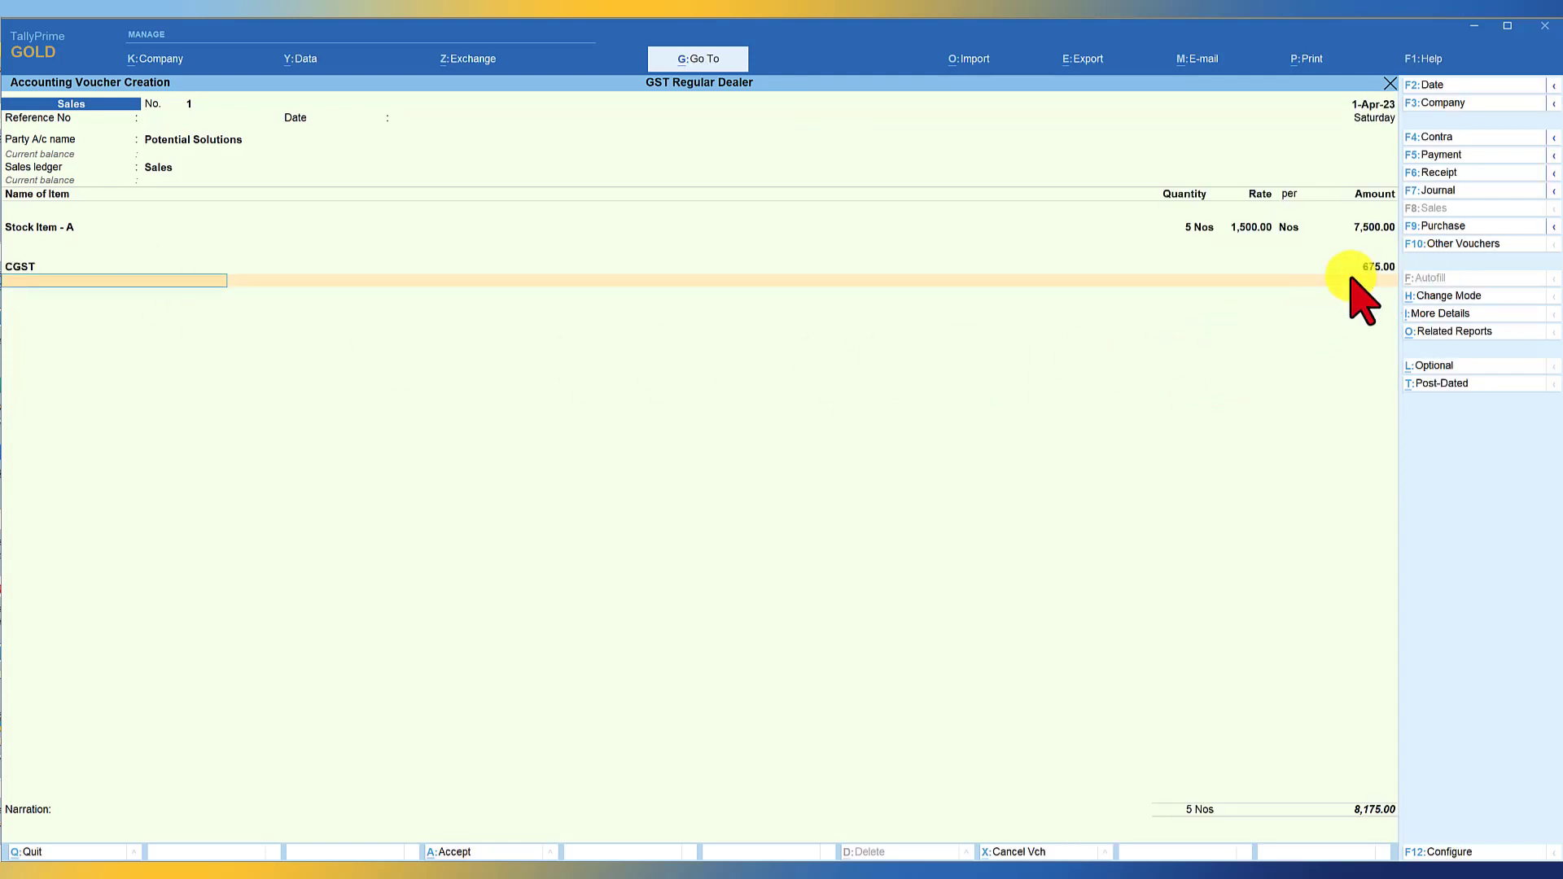
{"action": "type", "text": "Sgs"}
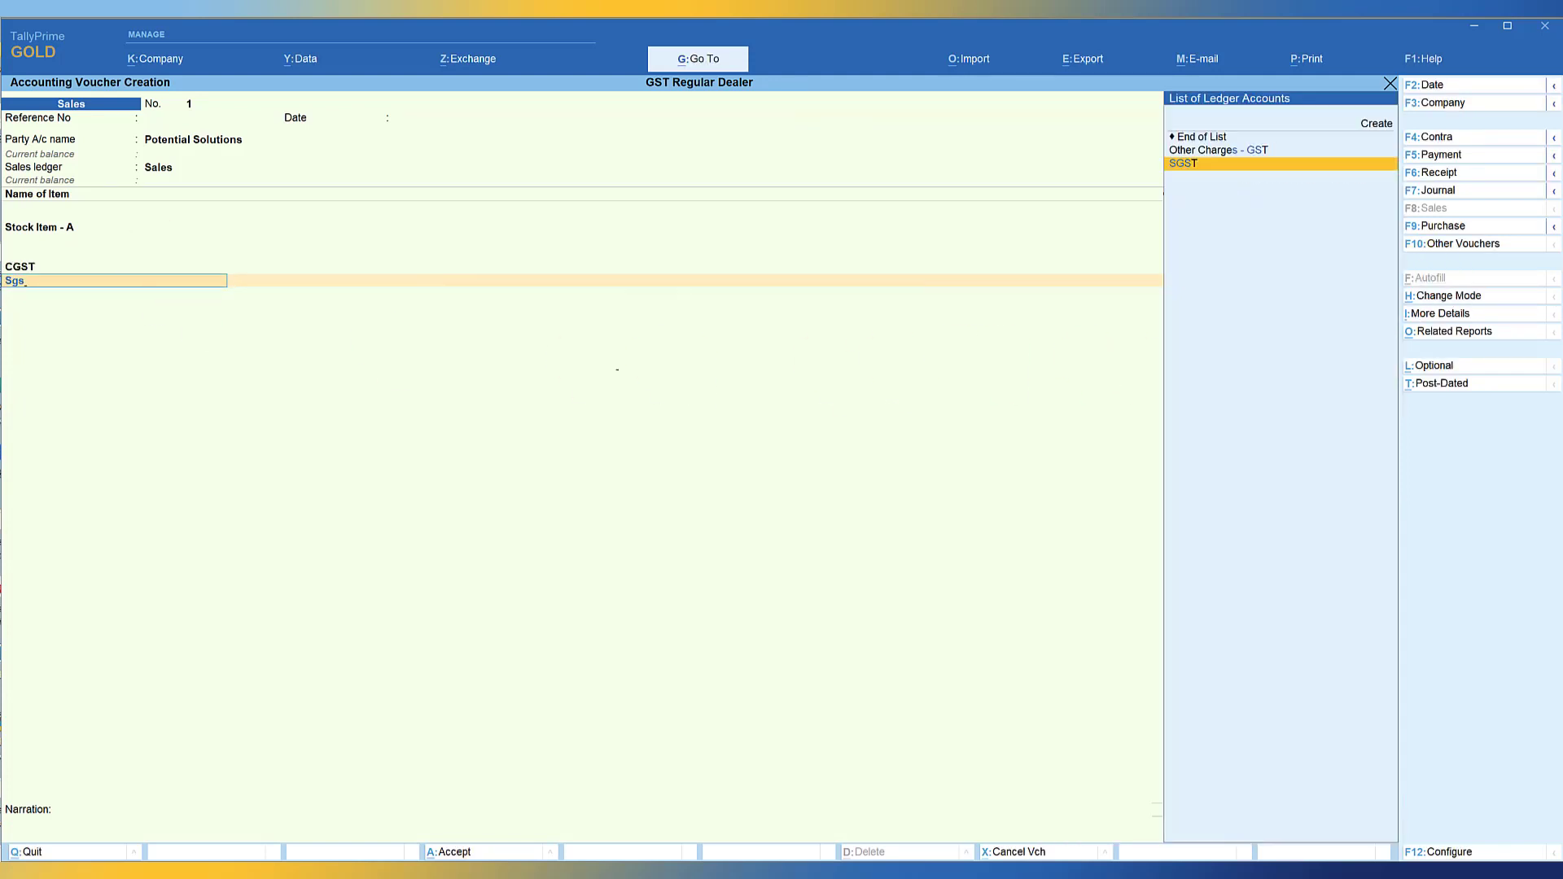
{"action": "key", "text": "Return"}
{"action": "key", "text": "Return"}
{"action": "key", "text": "Return"}
{"action": "key", "text": "Return"}
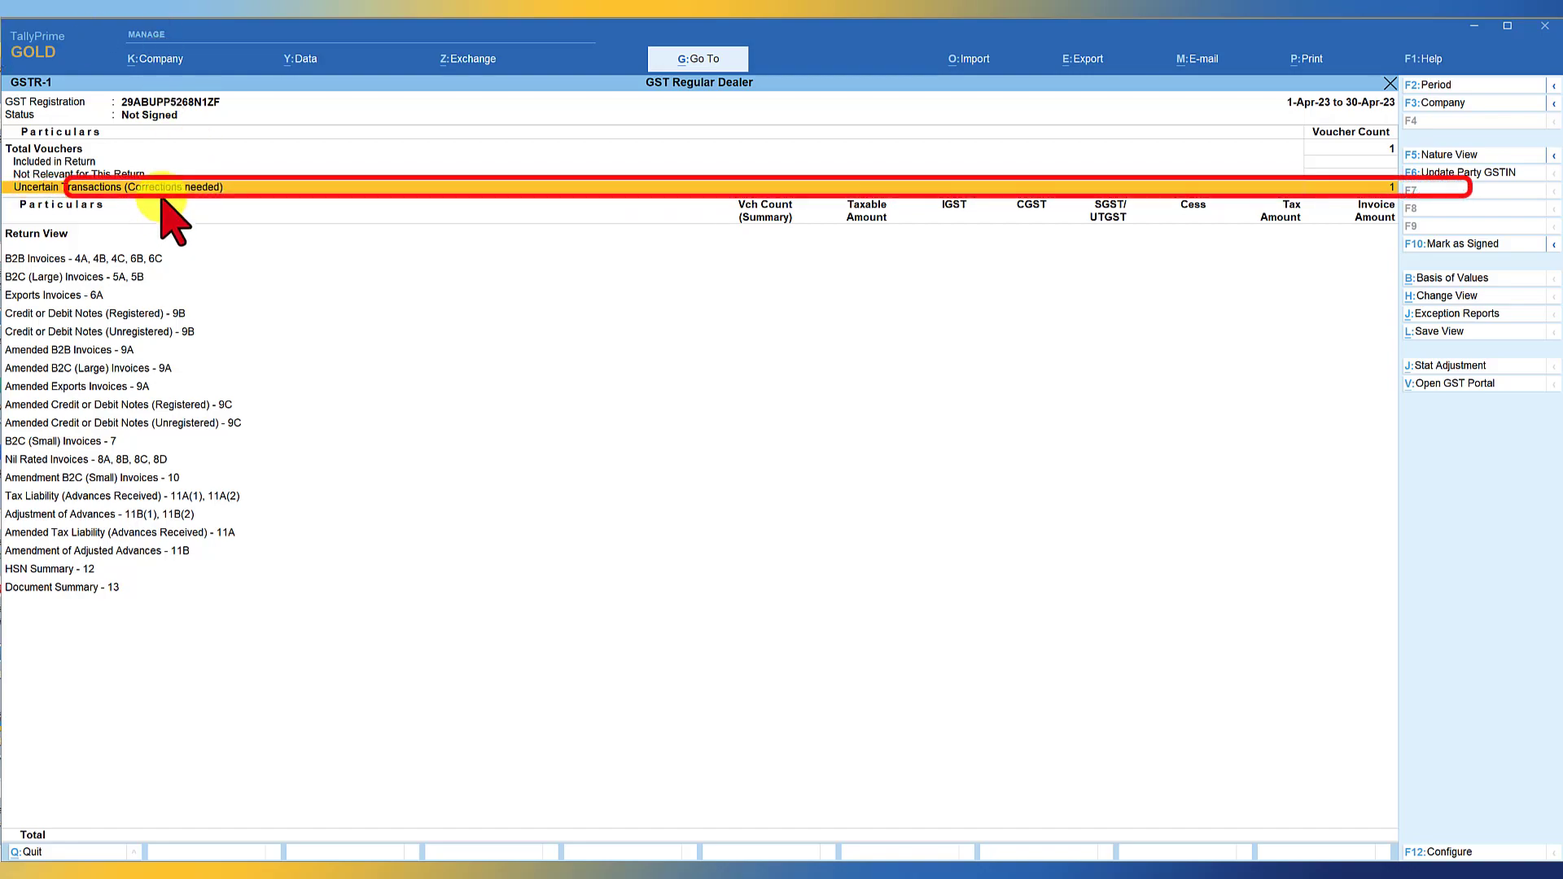
Drill into GSTR-1's Uncertain Transactions (Corrections needed).
{"action": "key", "text": "Return"}
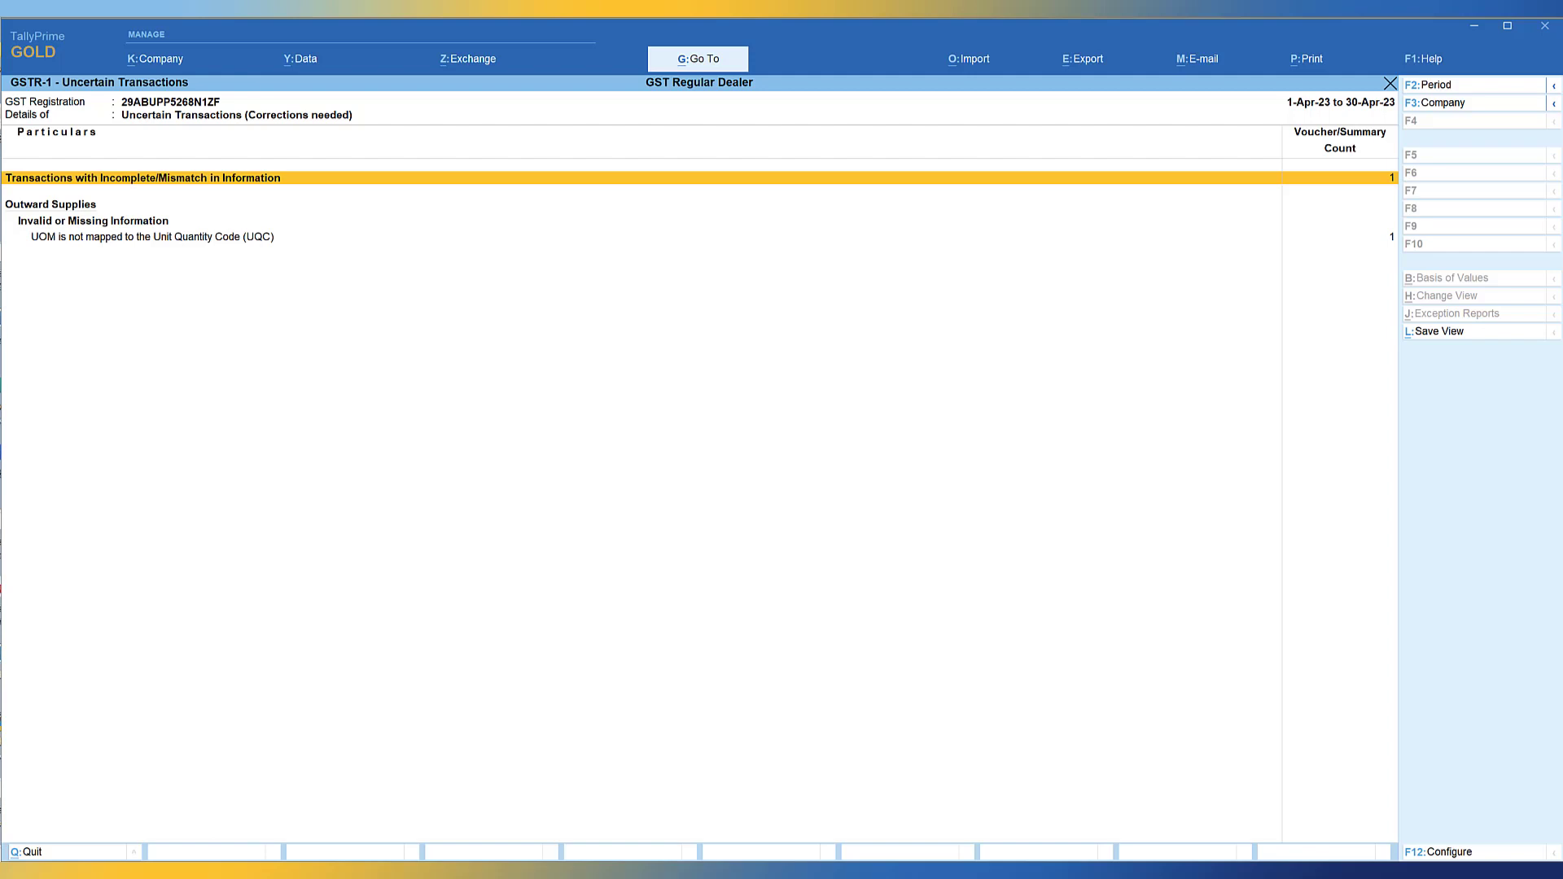
Open the 'UOM is not mapped to the UQC' issue to list unit Nos.
{"action": "key", "text": "Down"}
{"action": "key", "text": "Down"}
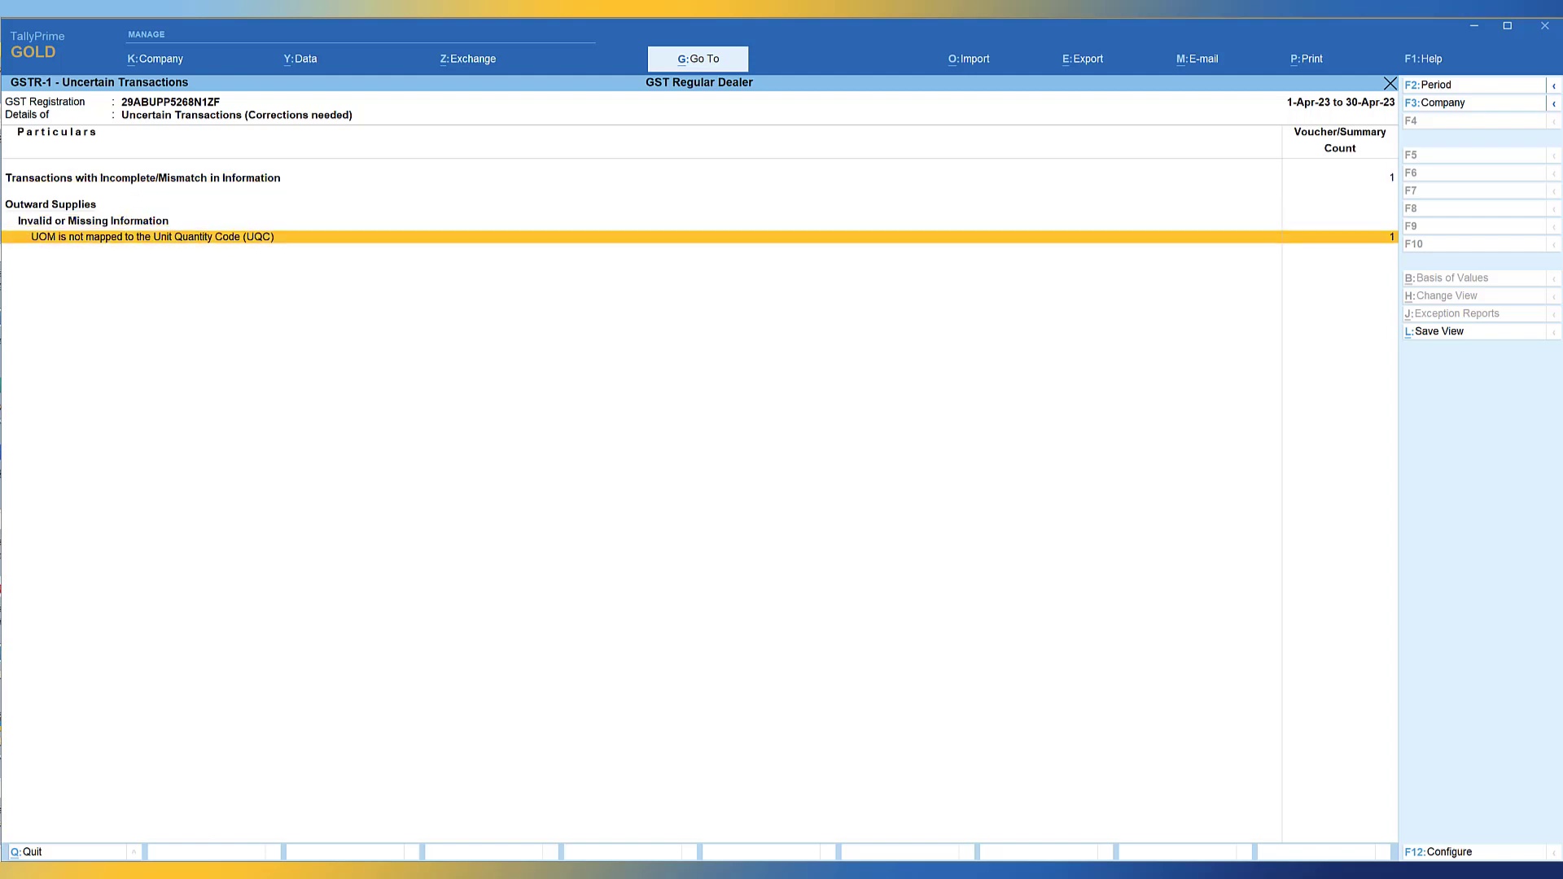
{"action": "key", "text": "Return"}
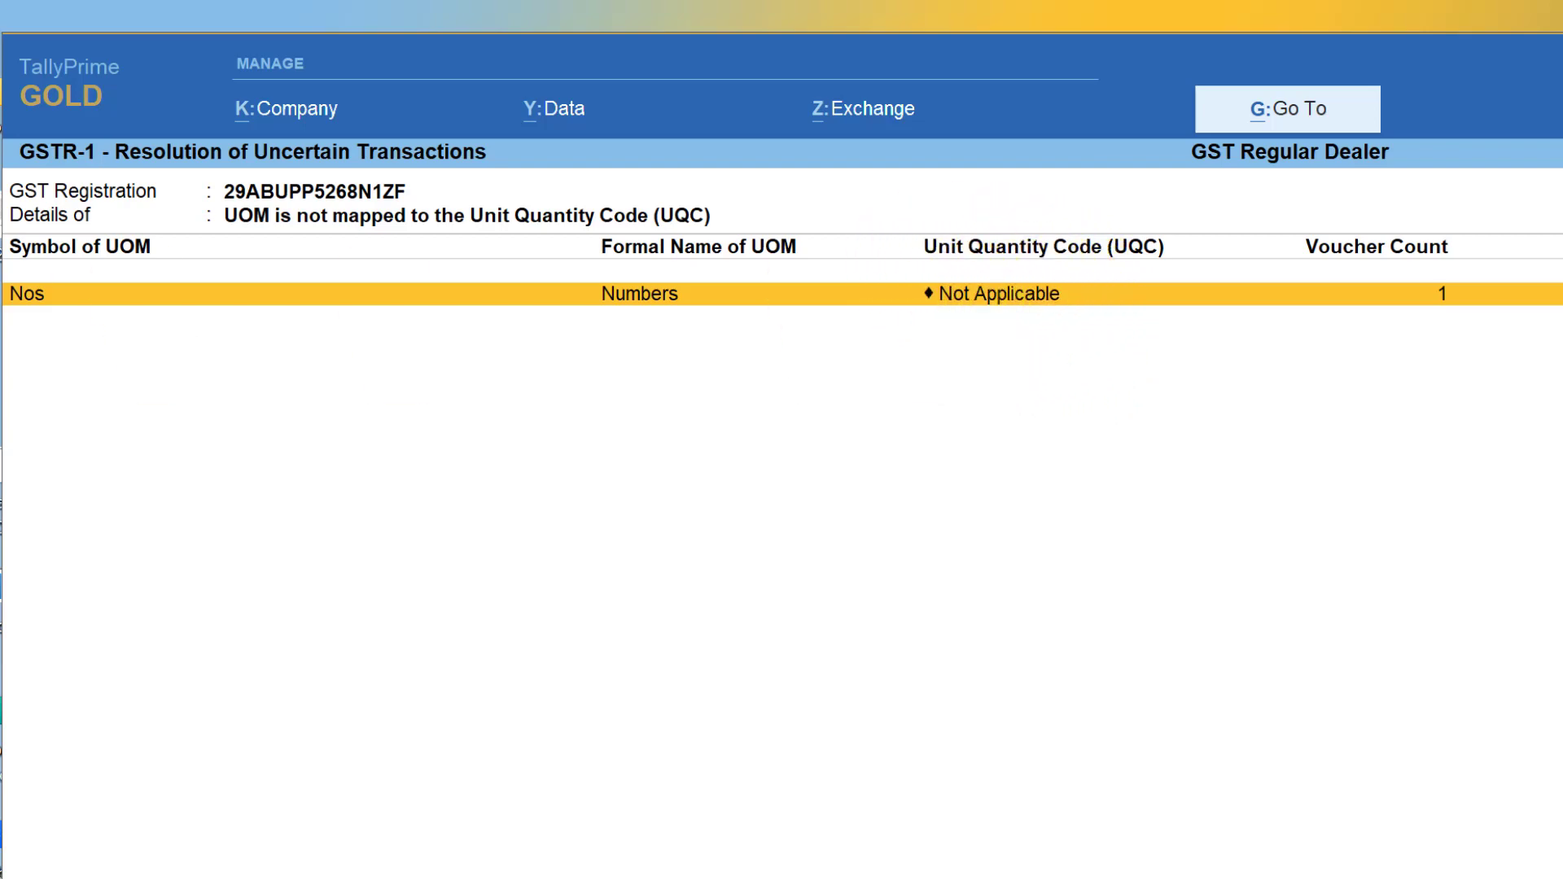
Map unit Nos to UQC NOS-NUMBERS, accepting the effective date, and return to the summary.
{"action": "left_click", "coordinate": [973, 294]}
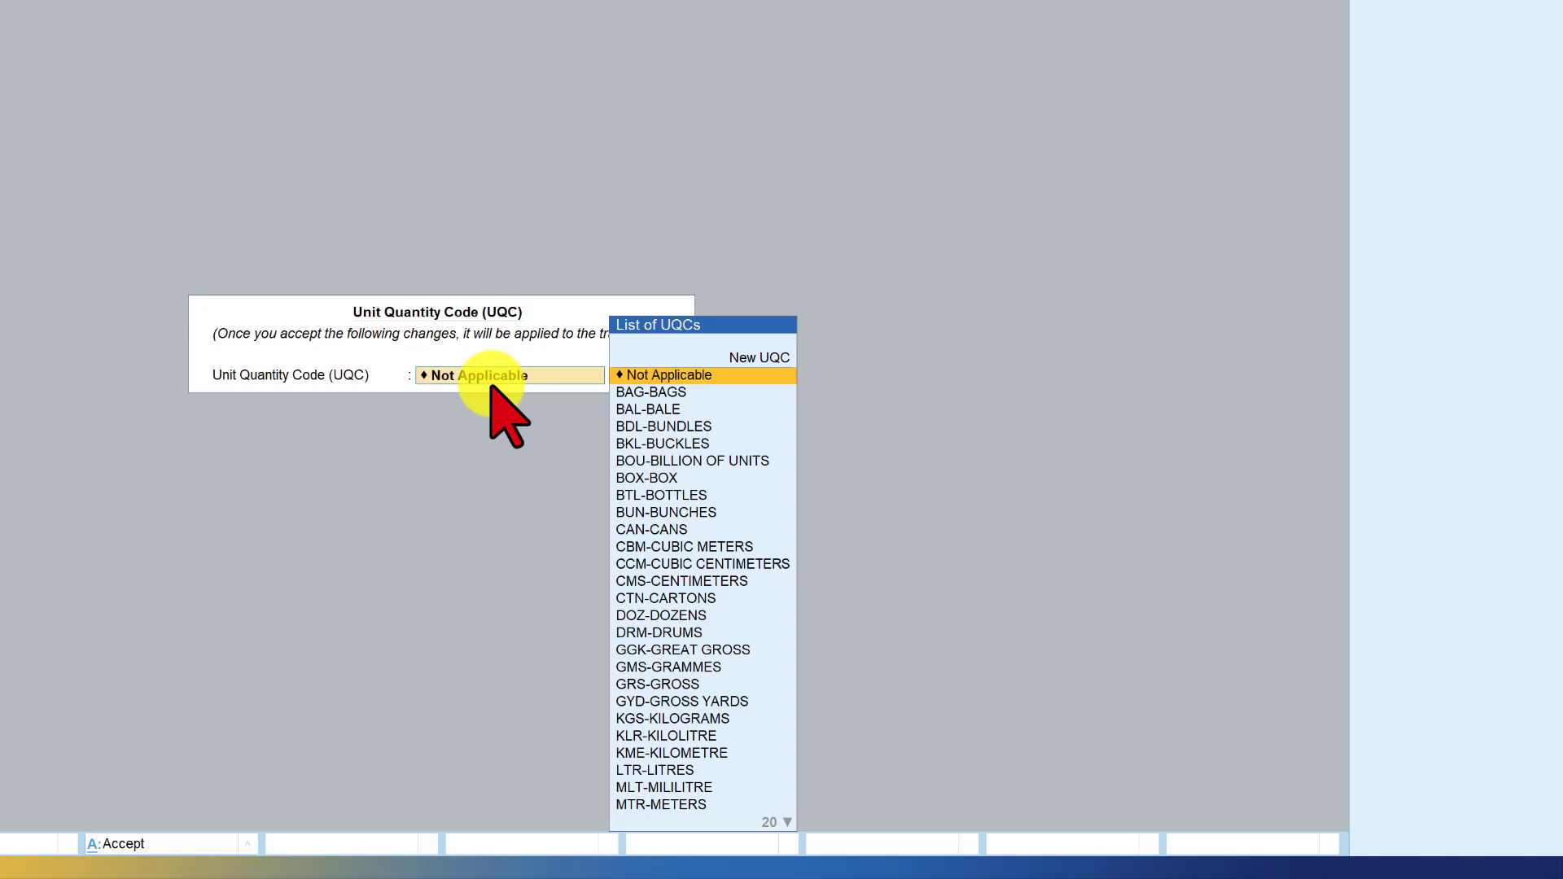
{"action": "type", "text": "nos"}
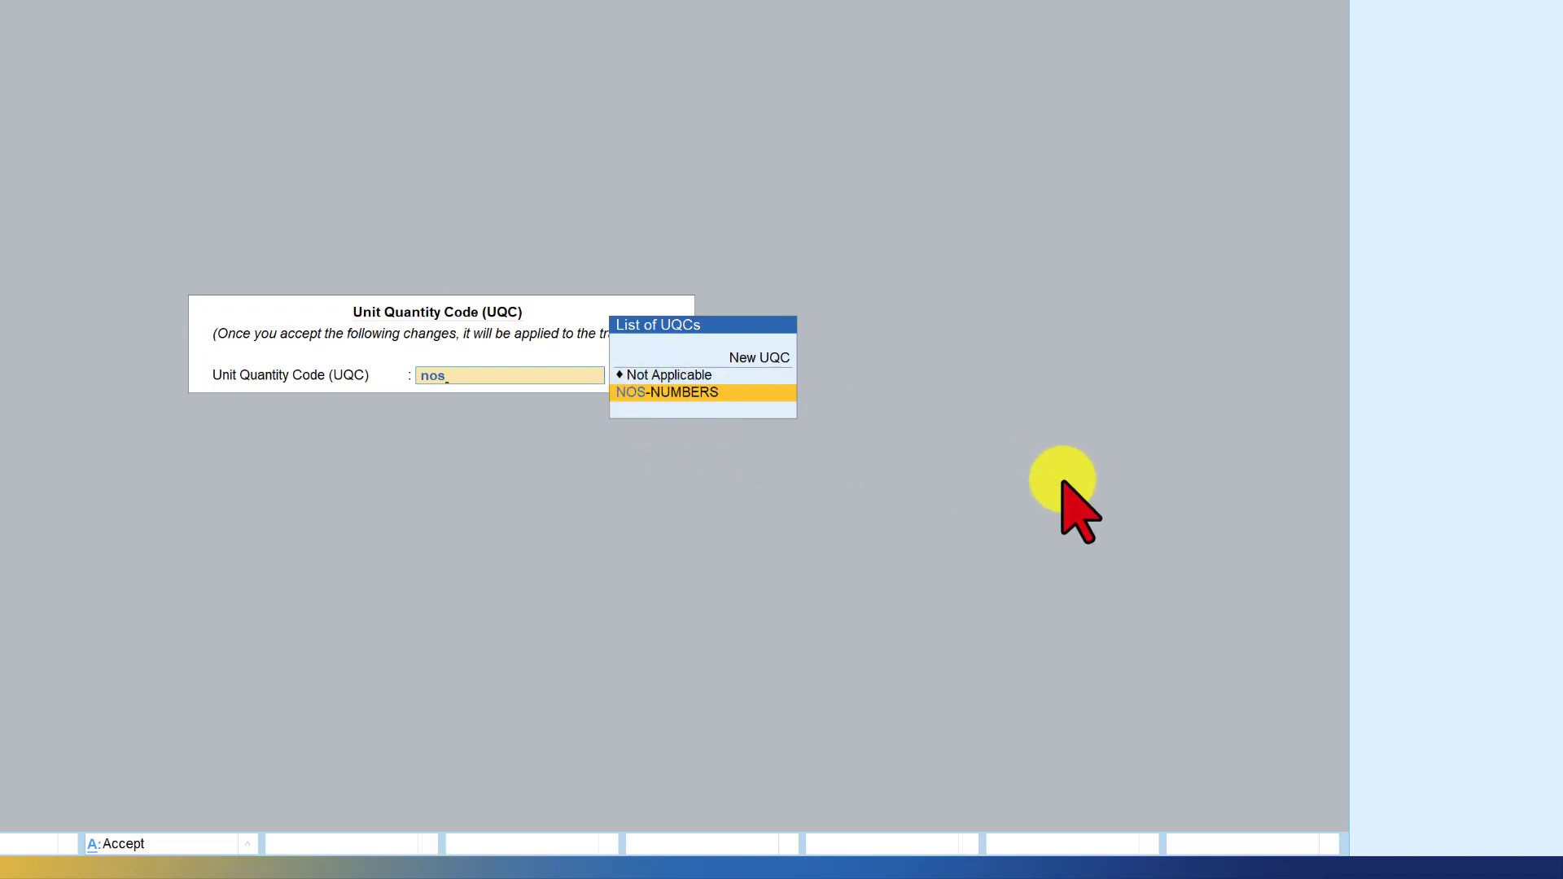
{"action": "key", "text": "Return"}
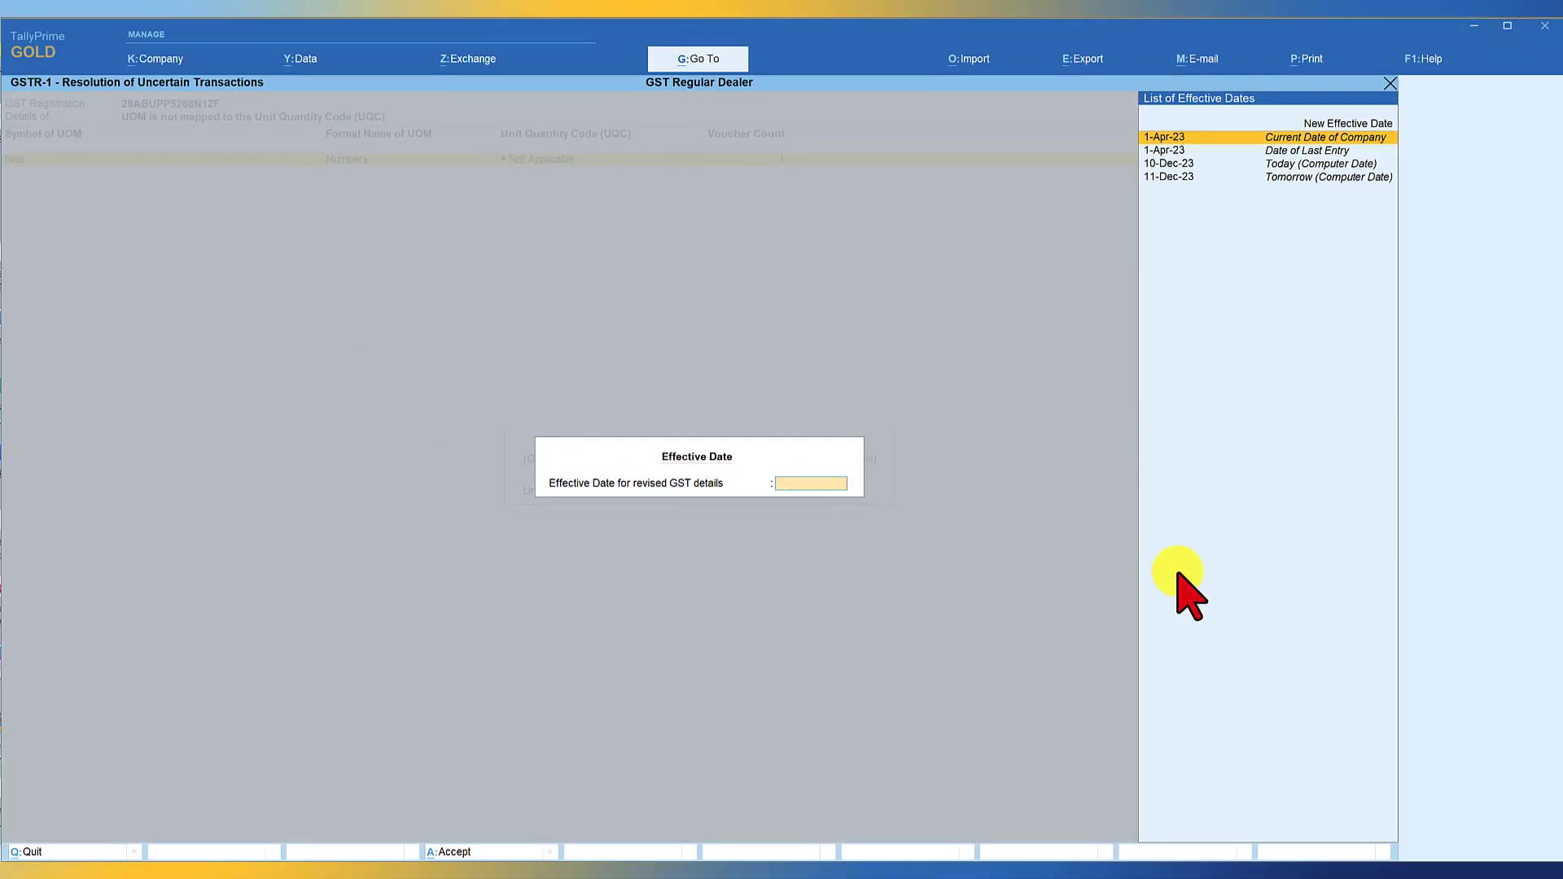
{"action": "key", "text": "Return"}
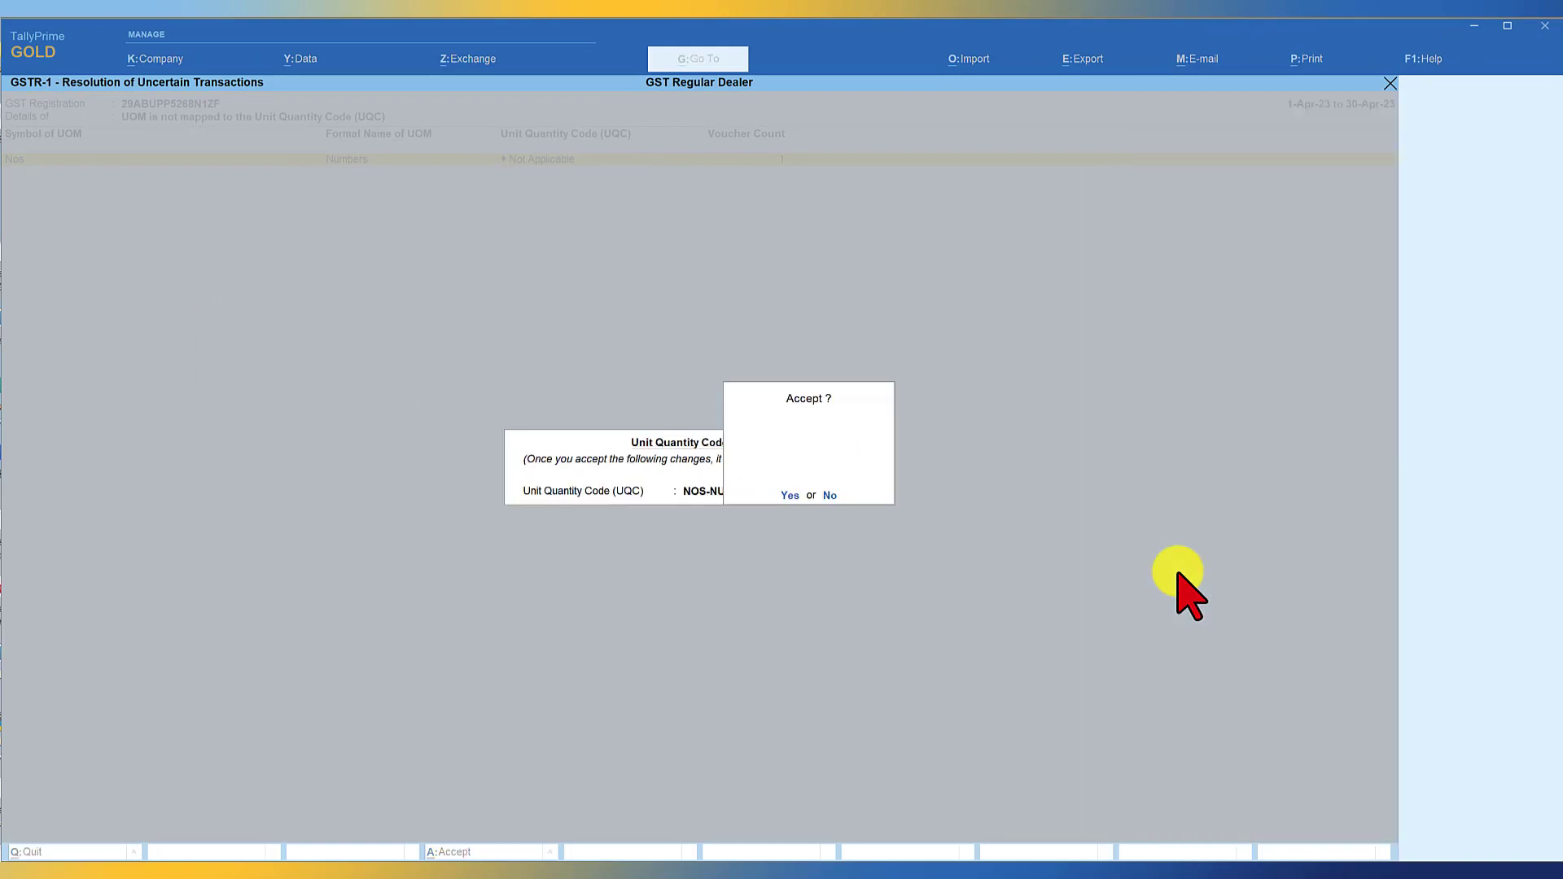
{"action": "key", "text": "Return"}
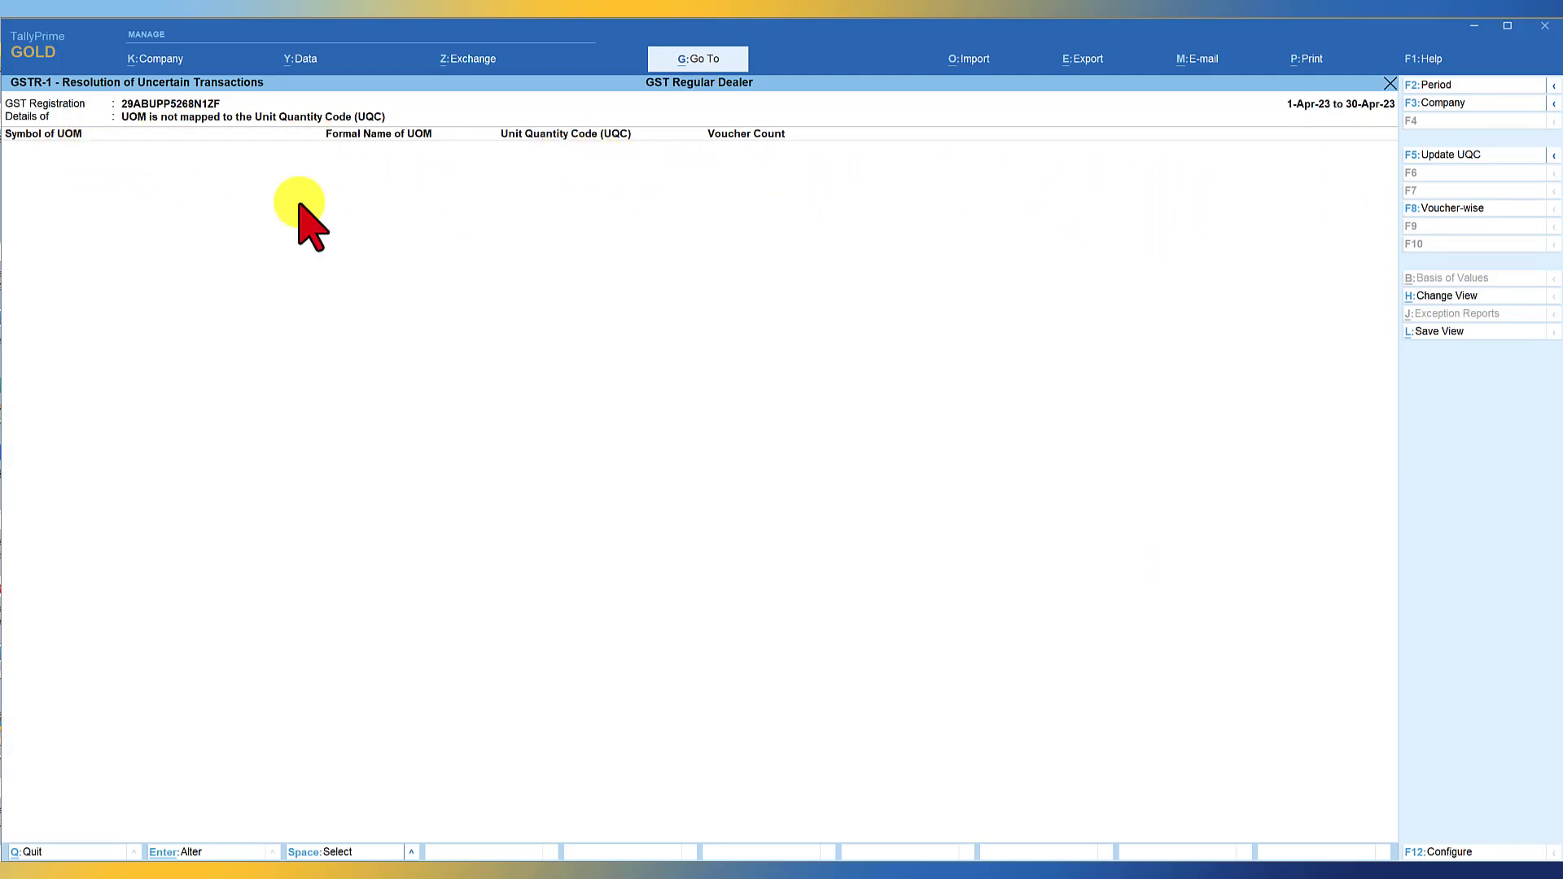
{"action": "key", "text": "Escape"}
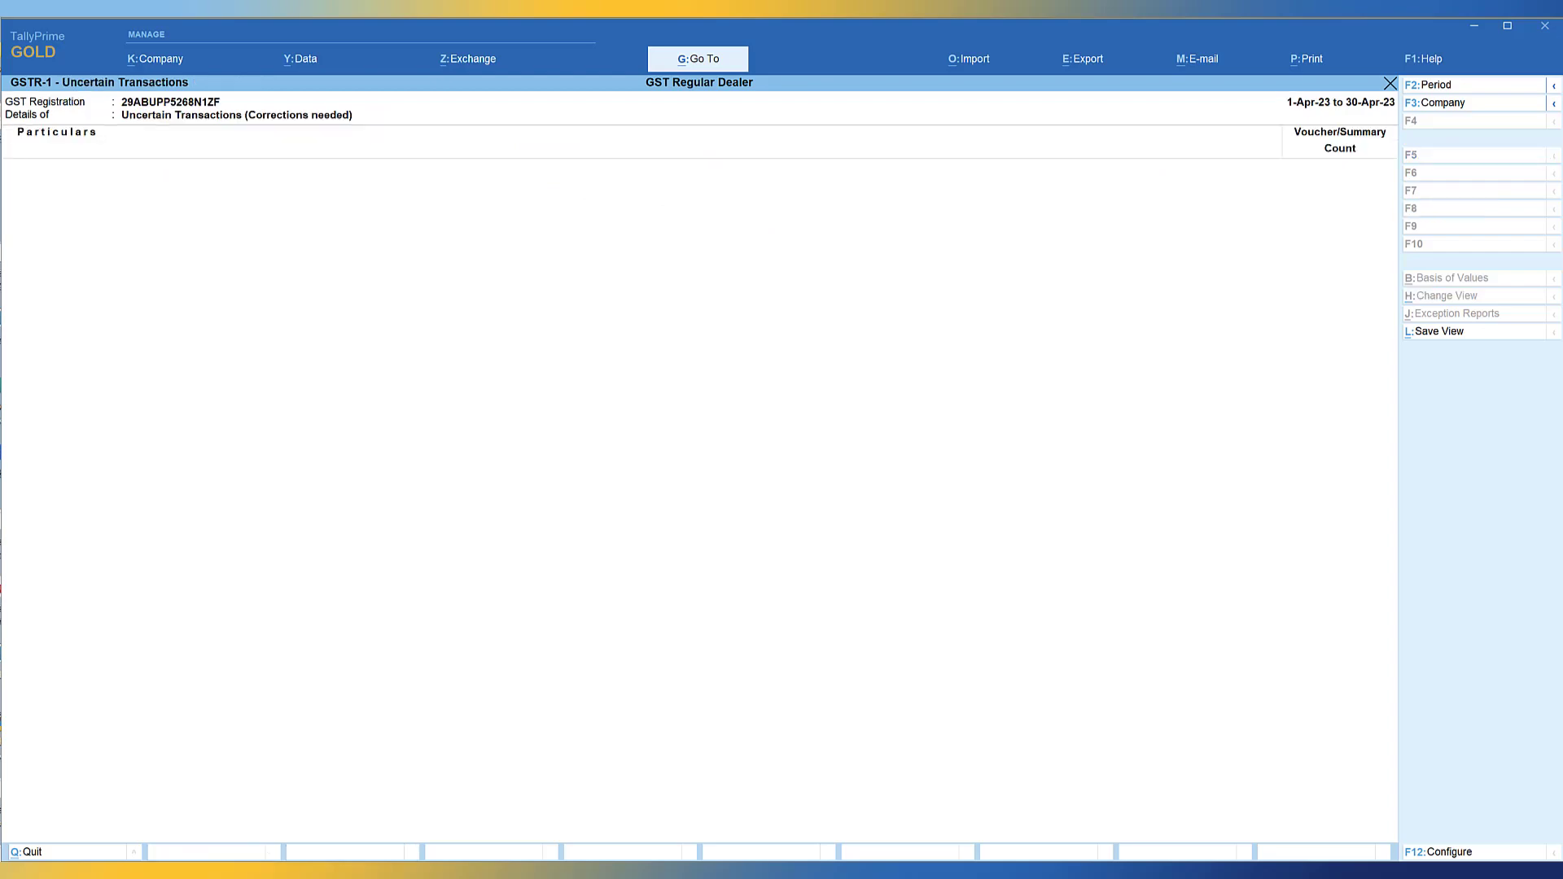
Return from uncertain transactions to the GSTR-1 summary.
{"action": "key", "text": "Escape"}
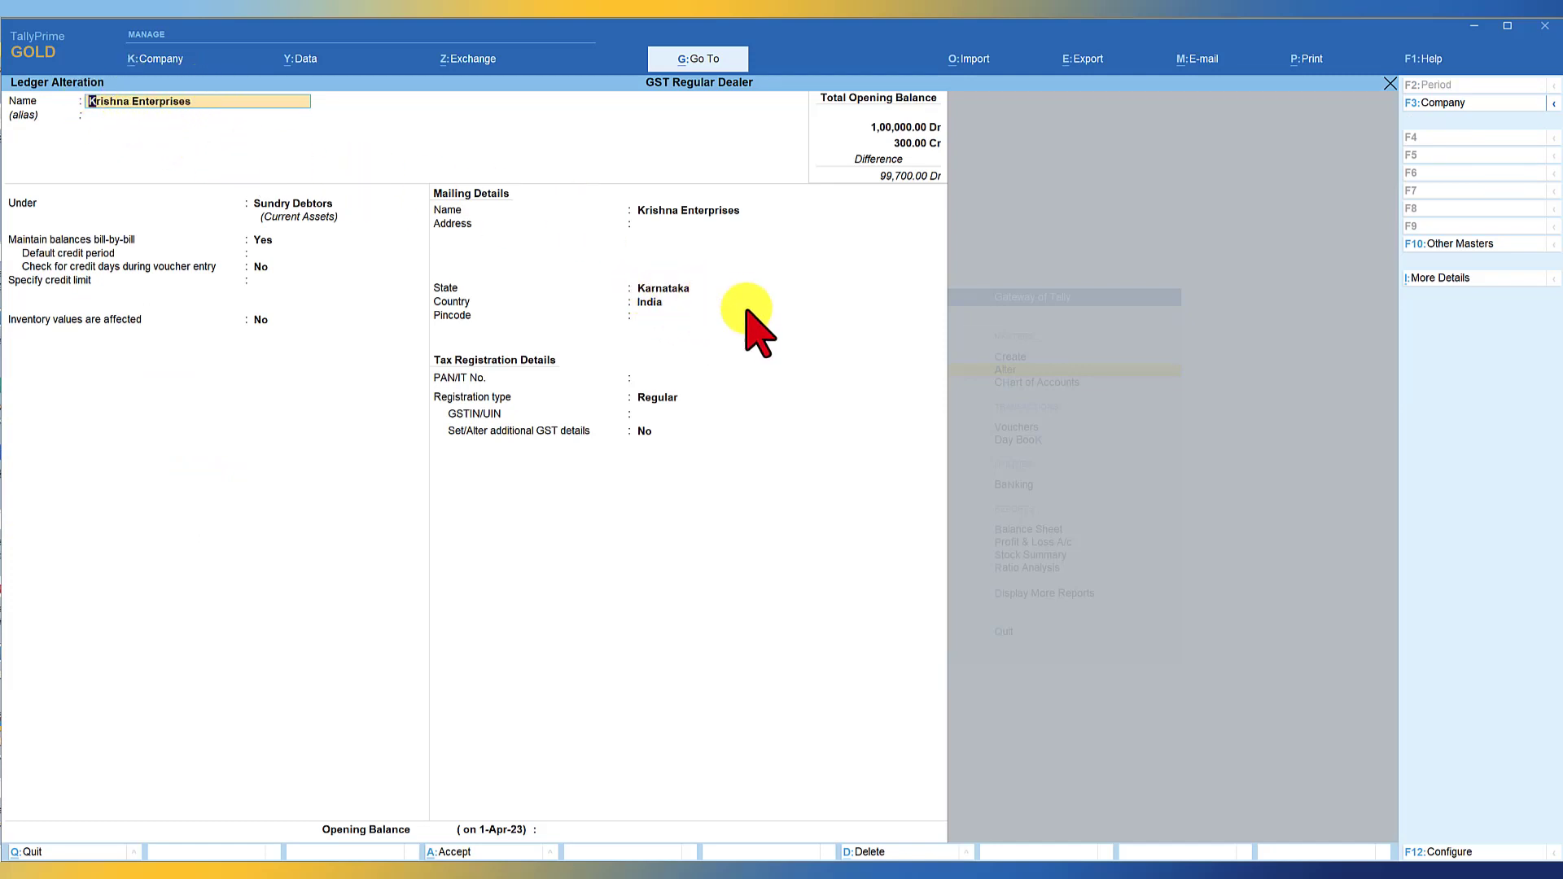
Keep Krishna Enterprises as Regular with no GSTIN, save it, and stay at the Gateway.
{"action": "left_click", "coordinate": [658, 397]}
{"action": "left_click", "coordinate": [907, 419]}
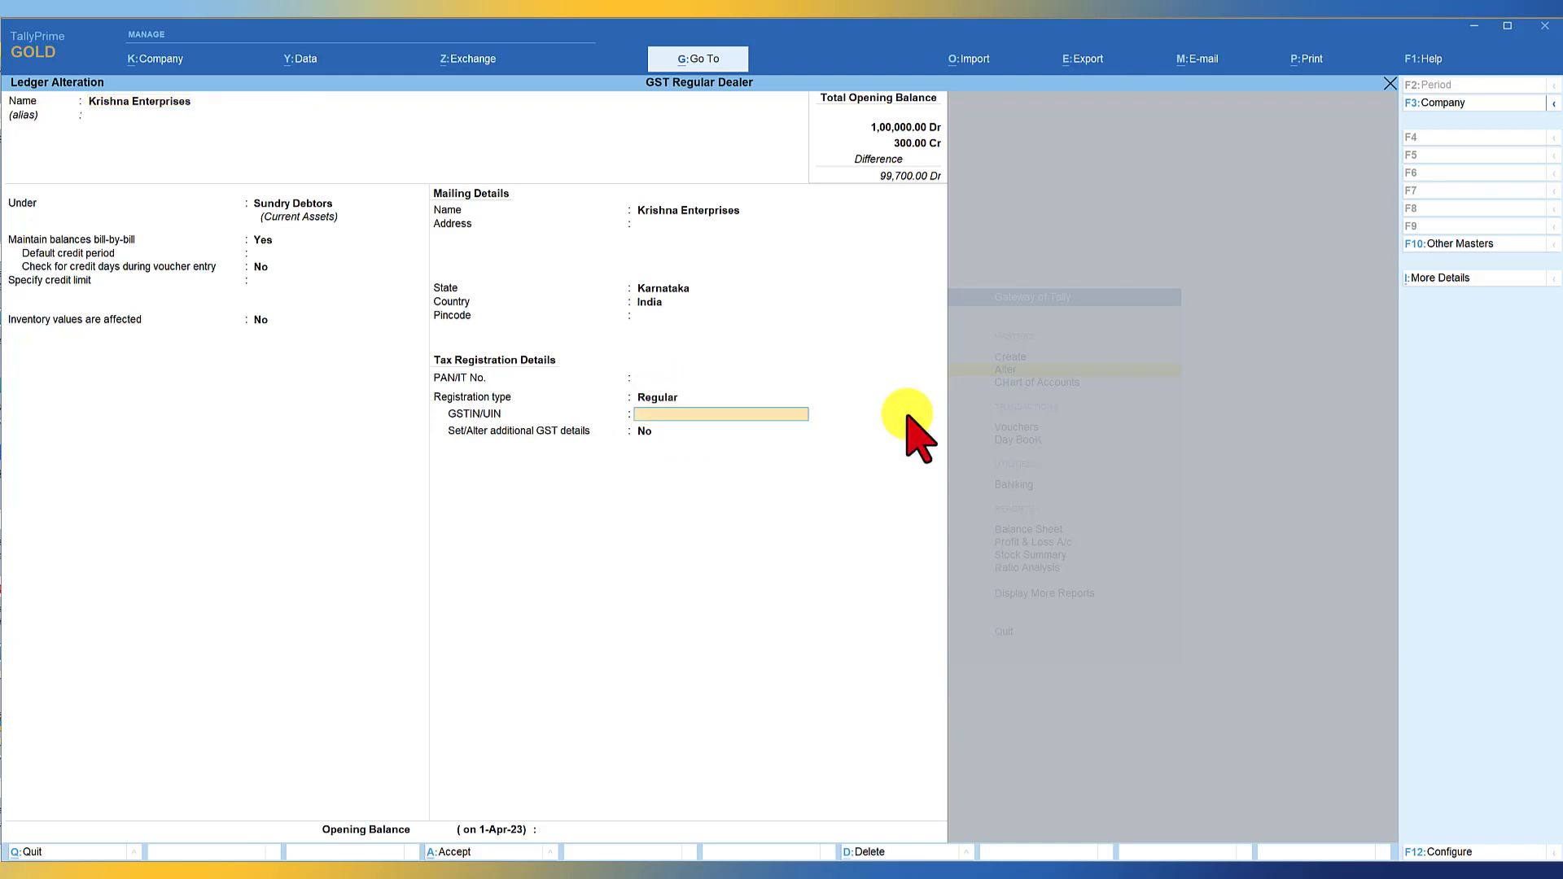
{"action": "key", "text": "Return"}
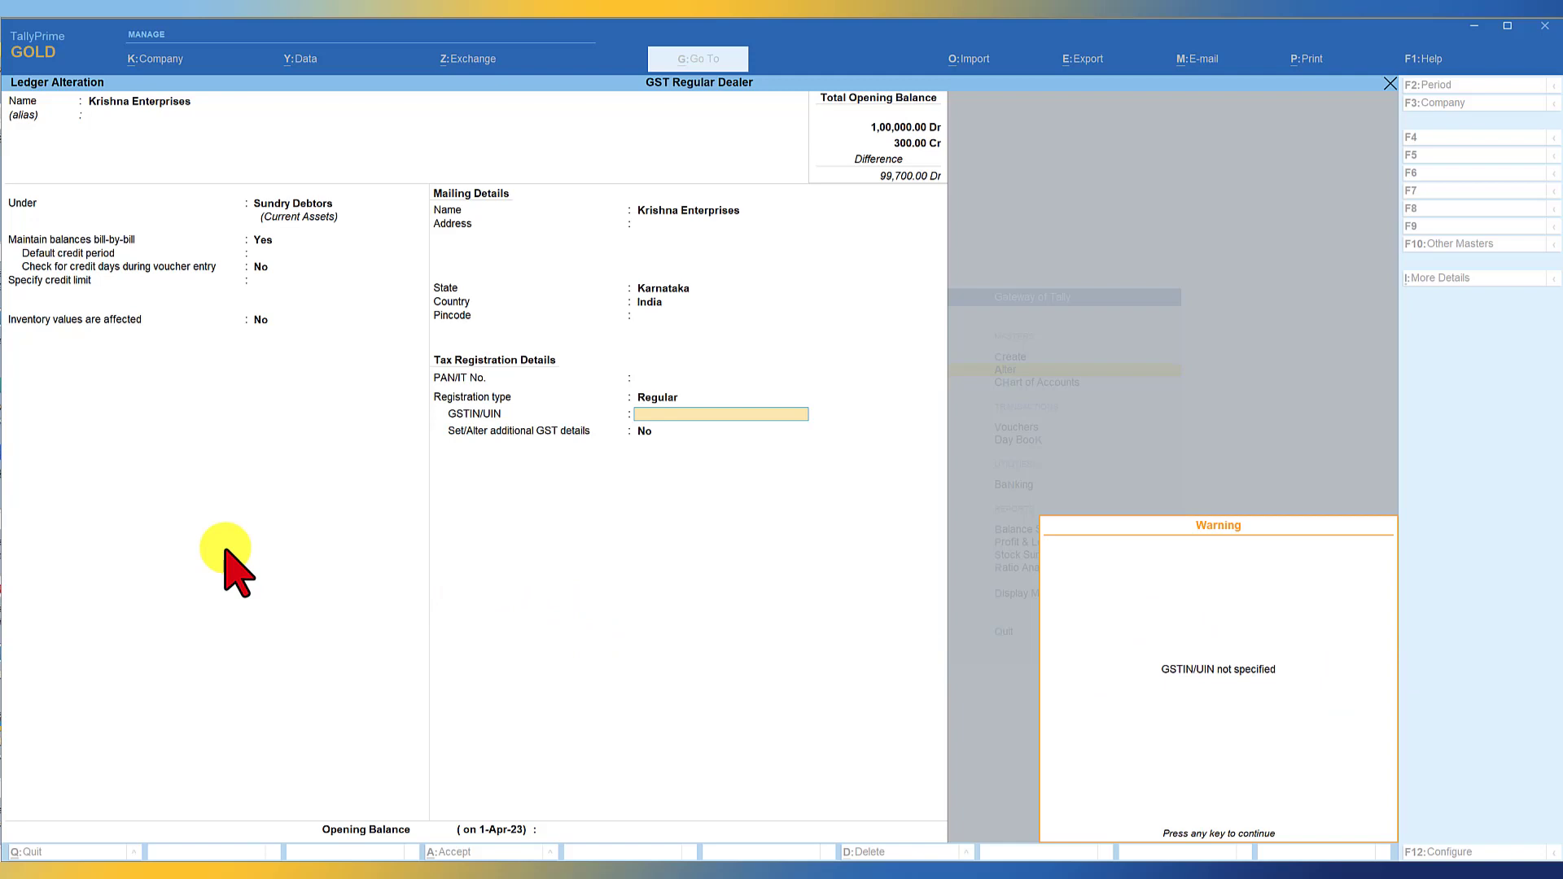
{"action": "key", "text": "Return"}
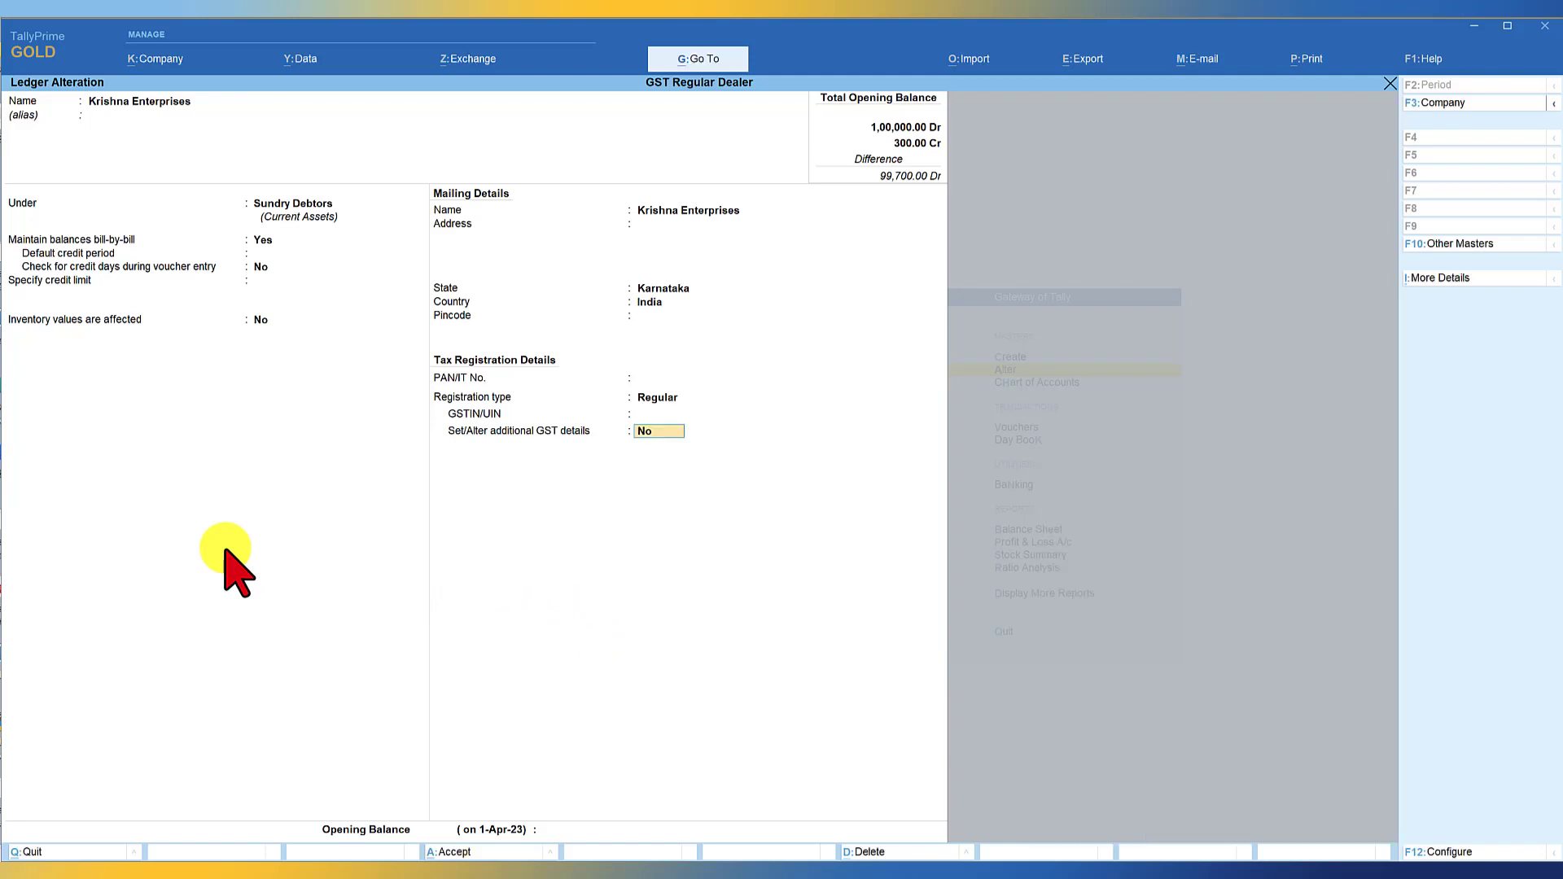
{"action": "key", "text": "Return"}
{"action": "key", "text": "Escape"}
{"action": "key", "text": "Escape"}
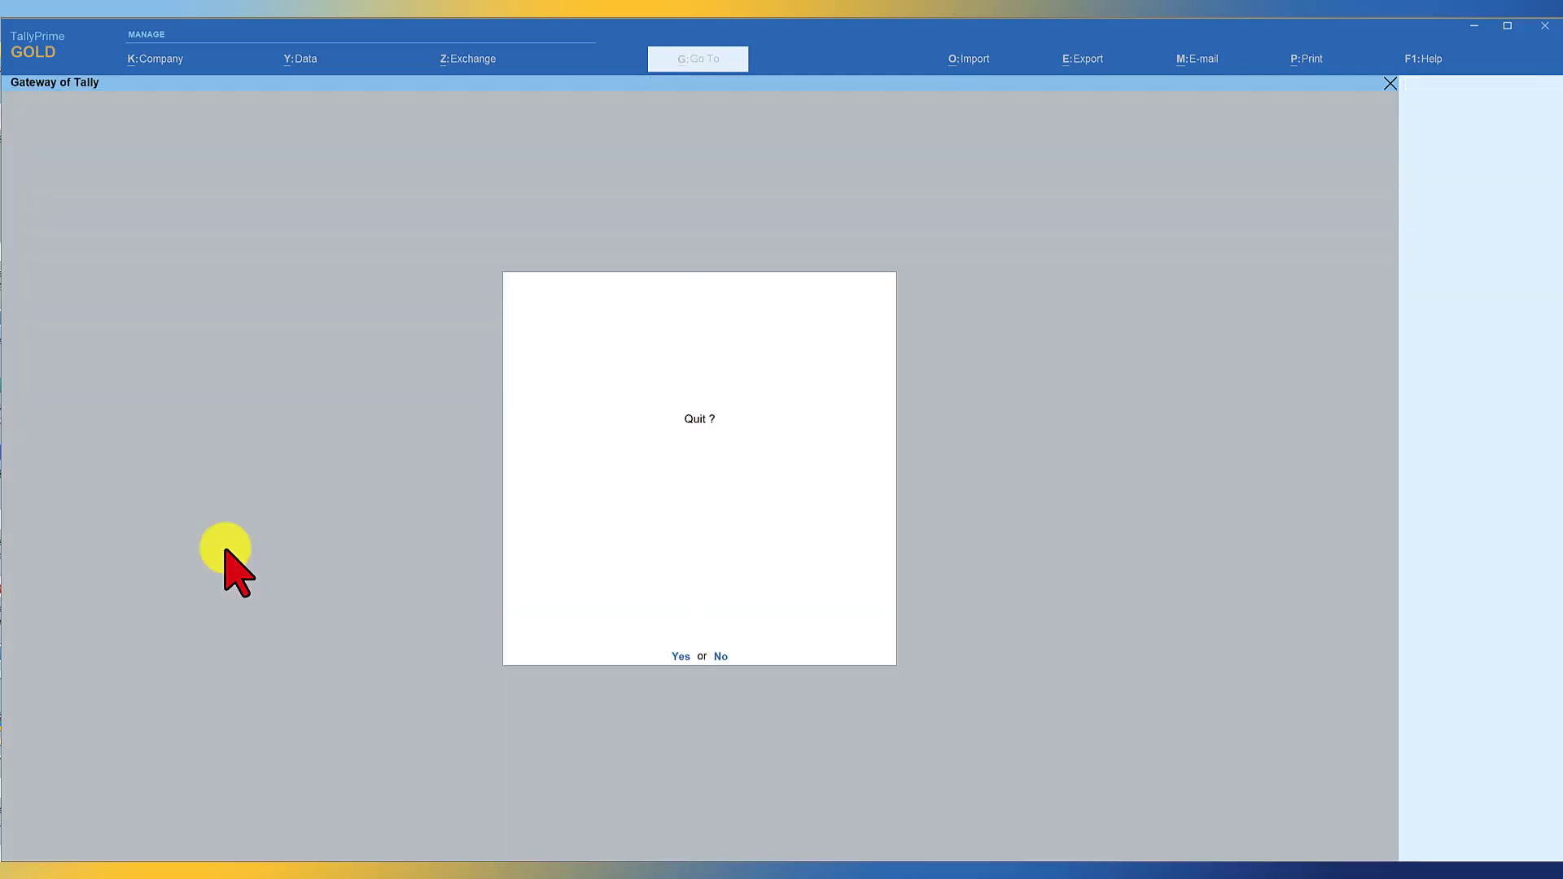
{"action": "key", "text": "Escape"}
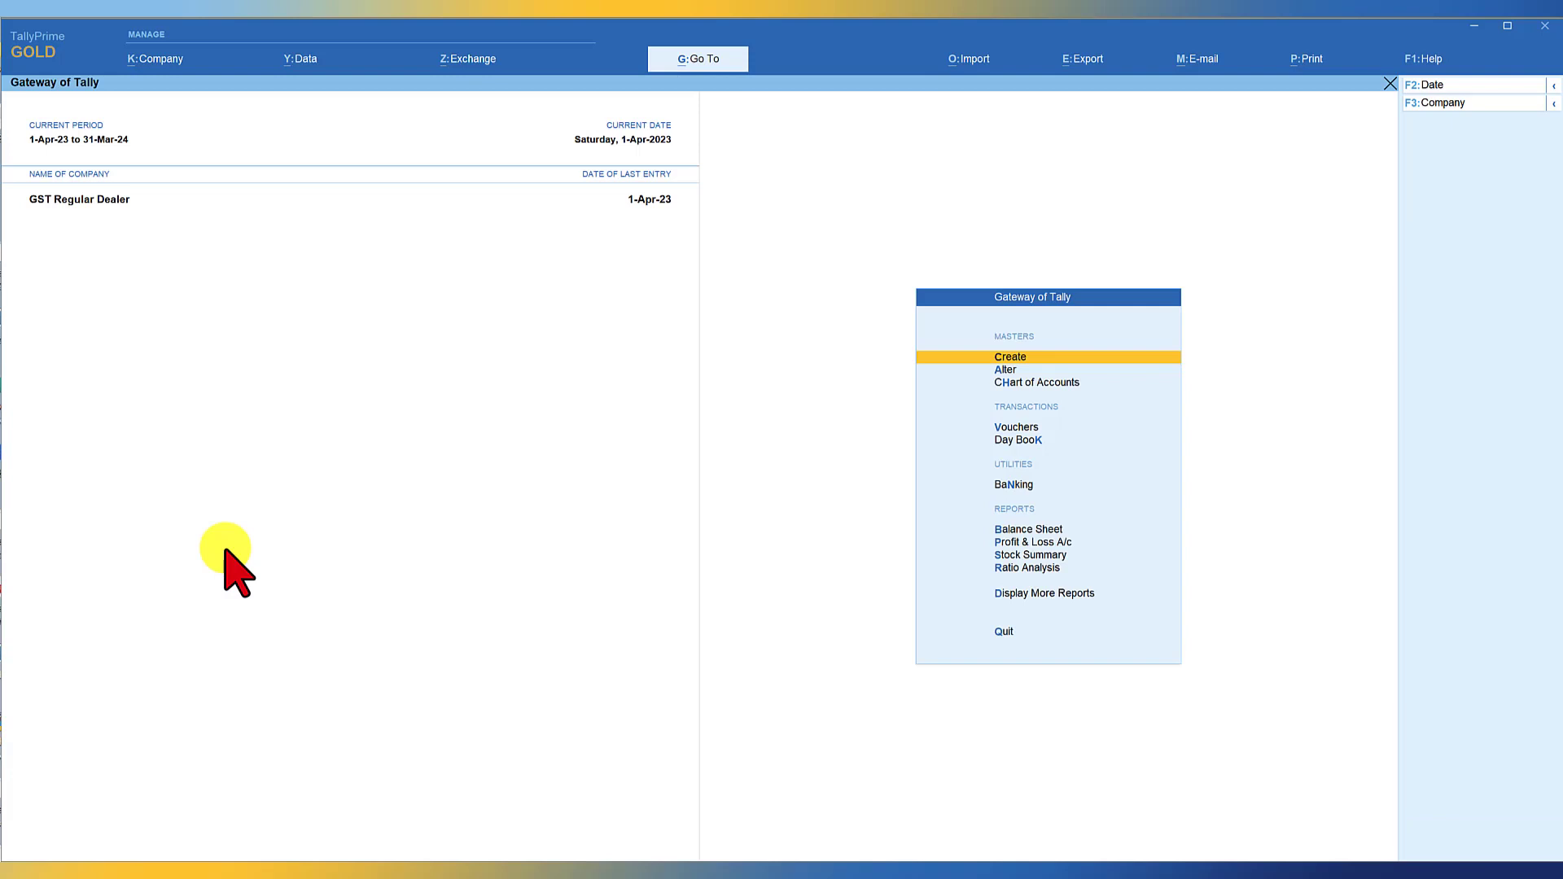
Start a sales voucher for Krishna Enterprises with the Sales ledger and Stock Item - A.
{"action": "key", "text": "v"}
{"action": "key", "text": "F8"}
{"action": "key", "text": "Return"}
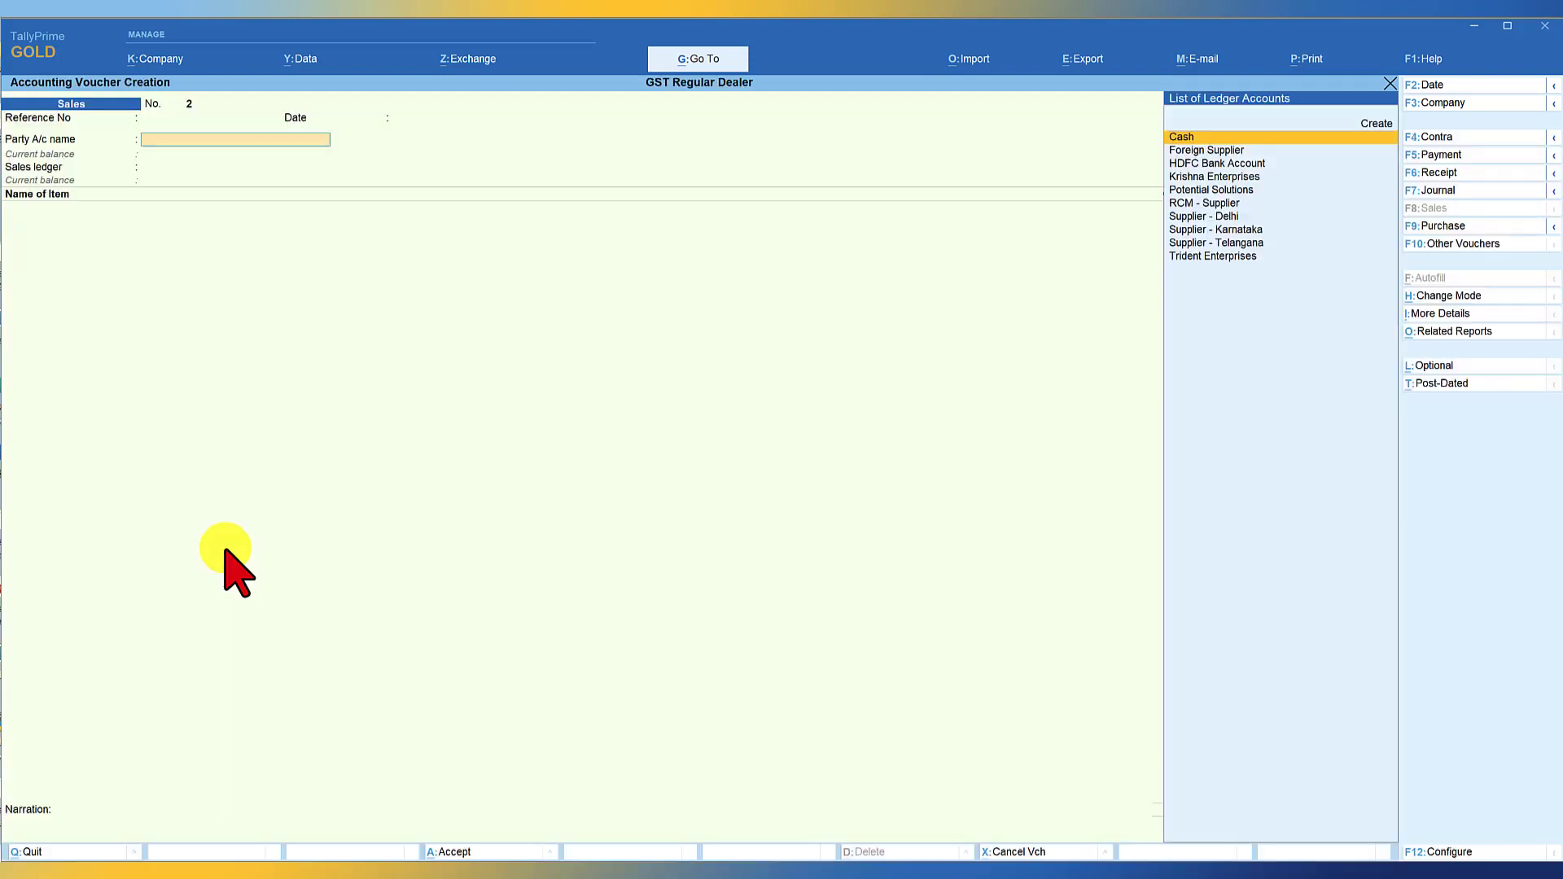
{"action": "key", "text": "Down"}
{"action": "key", "text": "Down"}
{"action": "key", "text": "Down"}
{"action": "key", "text": "Return"}
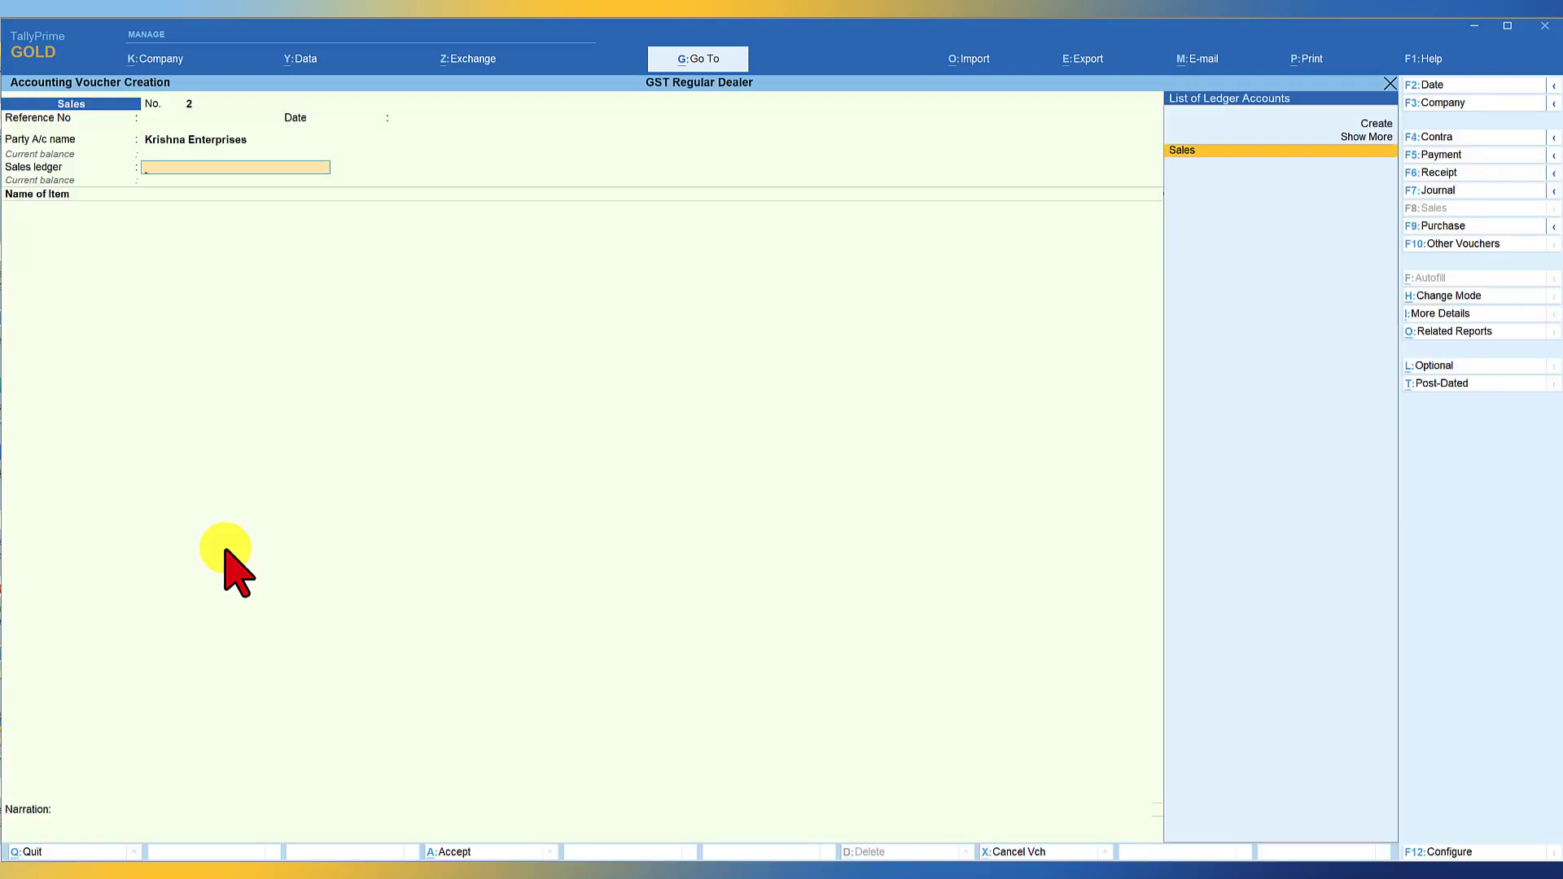
{"action": "key", "text": "Return"}
{"action": "key", "text": "Down"}
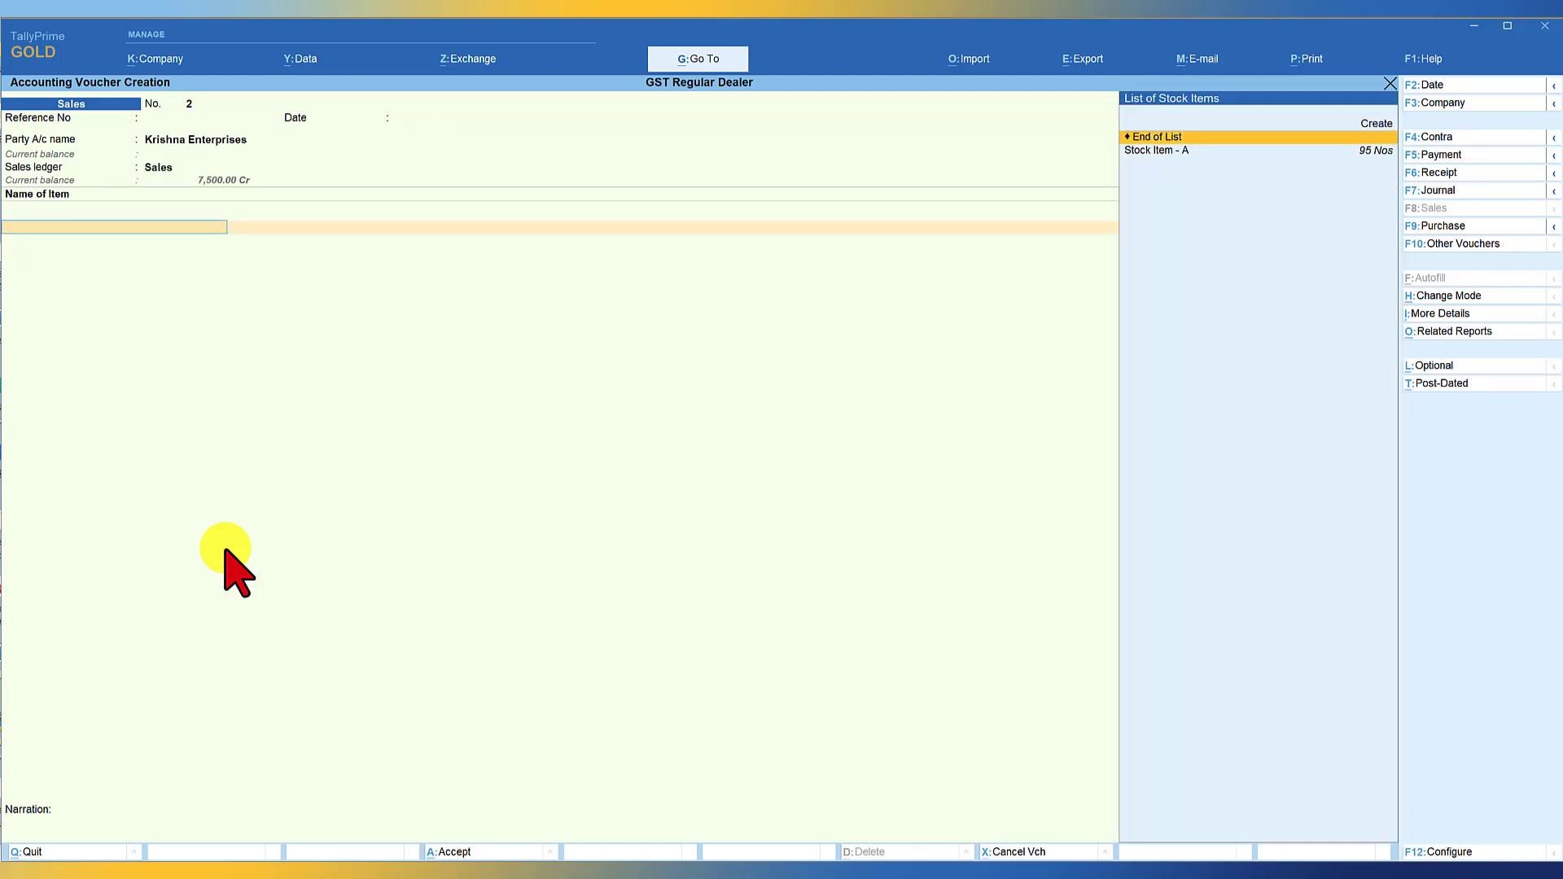
{"action": "key", "text": "Return"}
Enter quantity 5, add CGST and SGST, save the voucher, and return to GSTR-1.
{"action": "key", "text": "Return"}
{"action": "key", "text": "Return"}
{"action": "key", "text": "Return"}
{"action": "key", "text": "Return"}
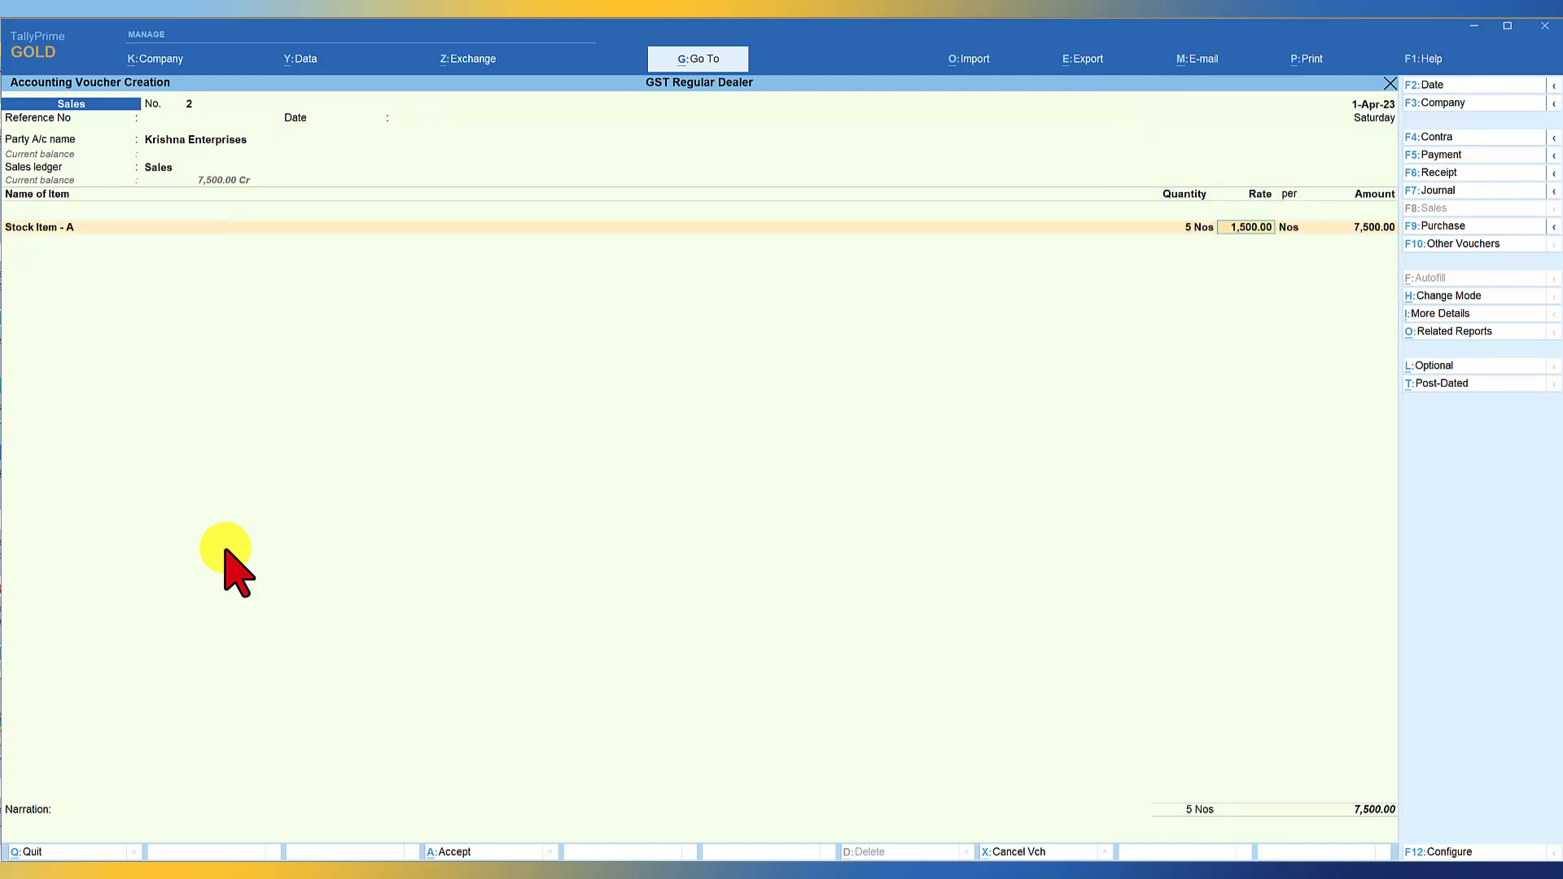
{"action": "type", "text": "Cgs"}
{"action": "key", "text": "Return"}
{"action": "key", "text": "Return"}
{"action": "key", "text": "Return"}
{"action": "type", "text": "Sgs"}
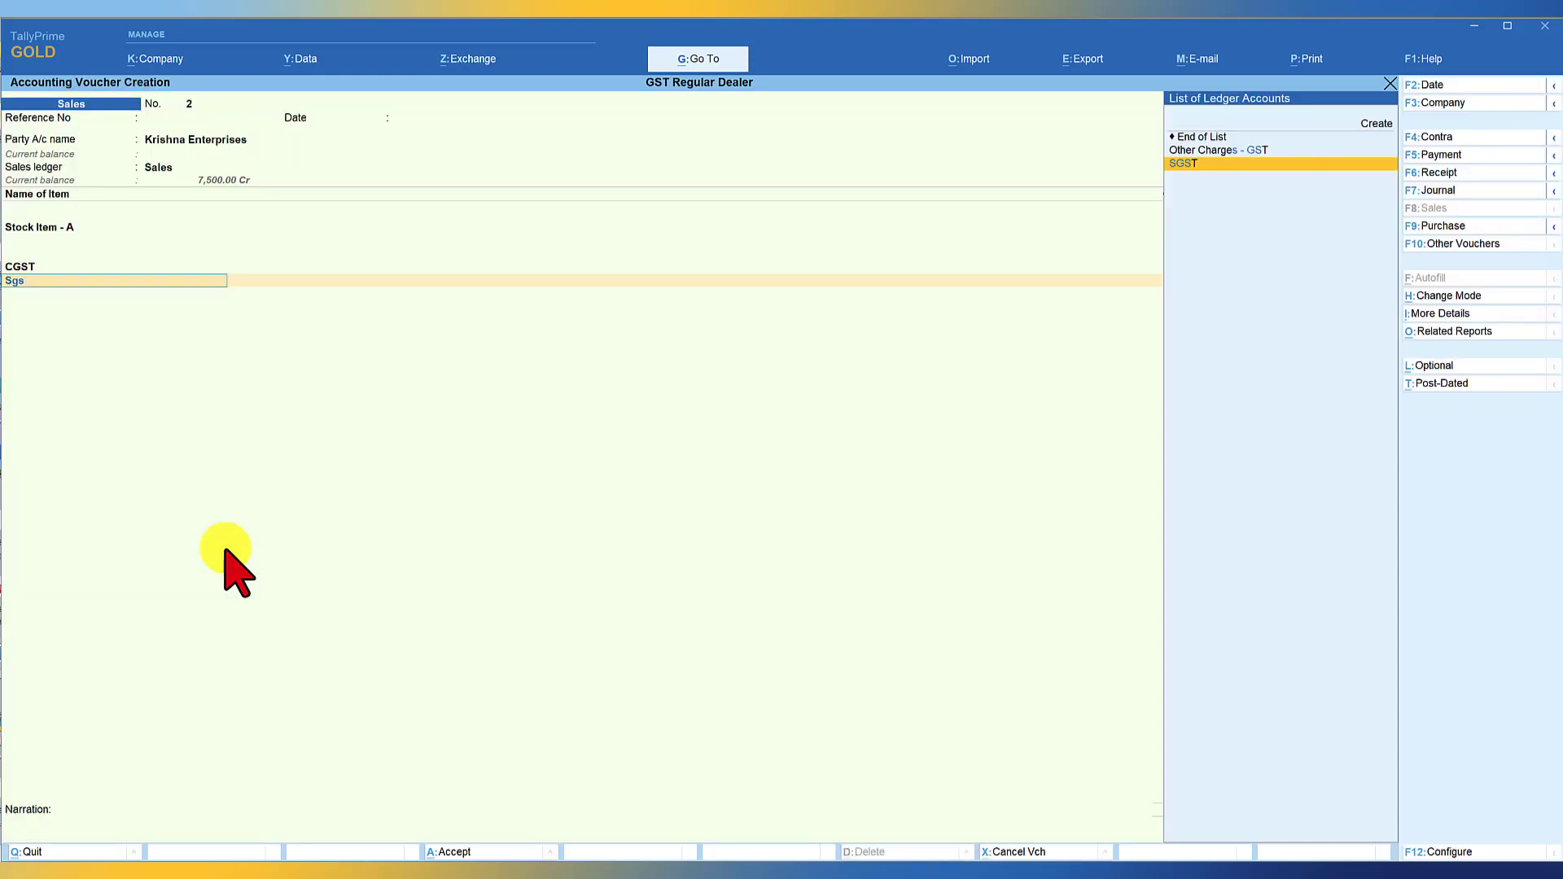
{"action": "key", "text": "Return"}
{"action": "key", "text": "ctrl+a"}
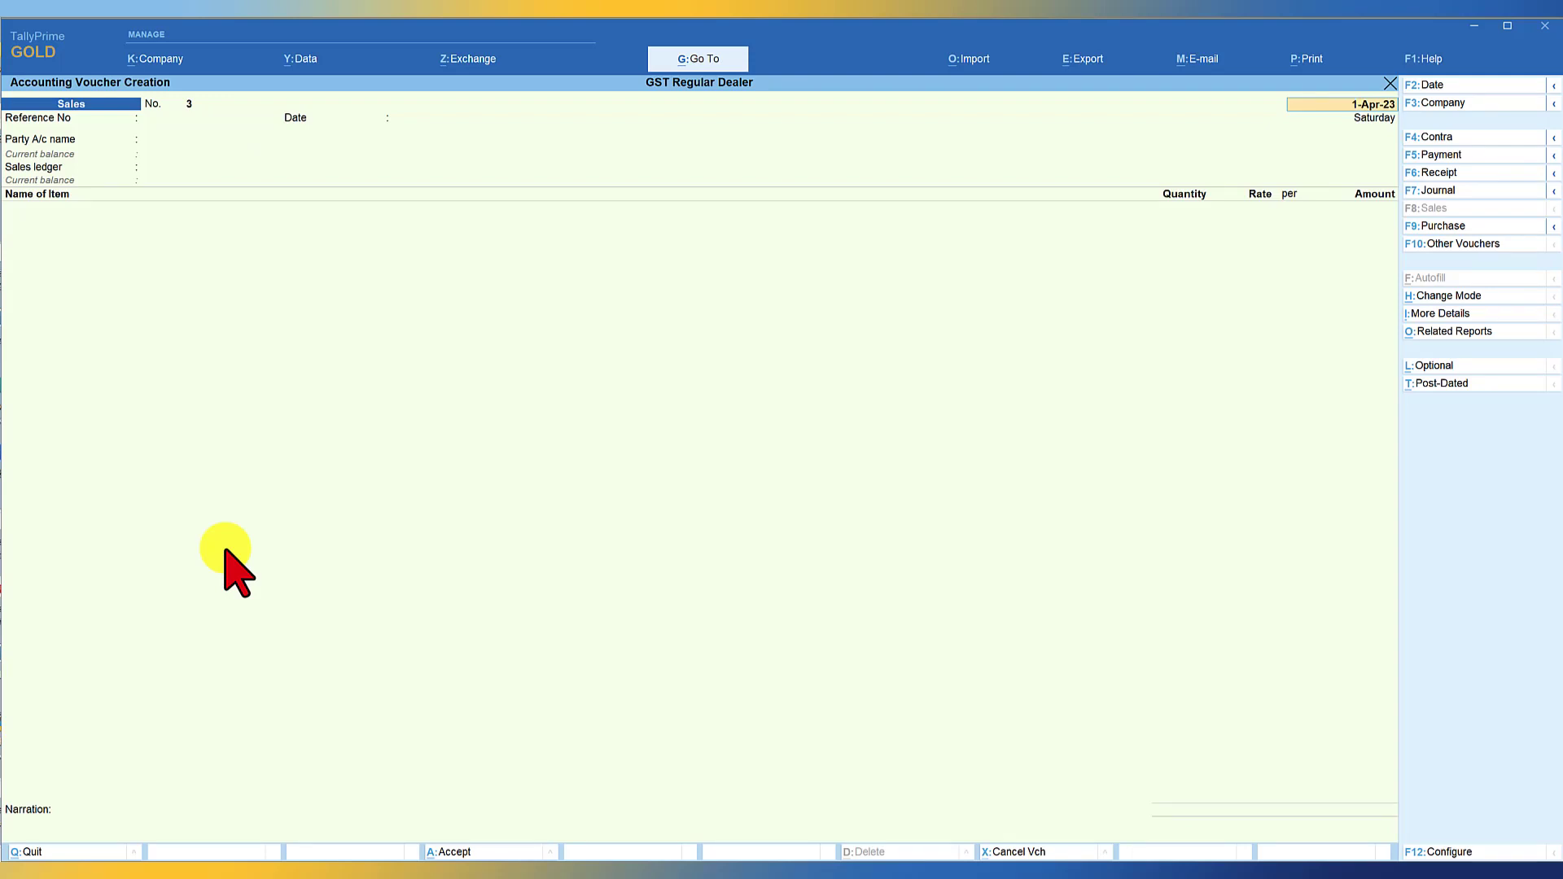
{"action": "key", "text": "Escape"}
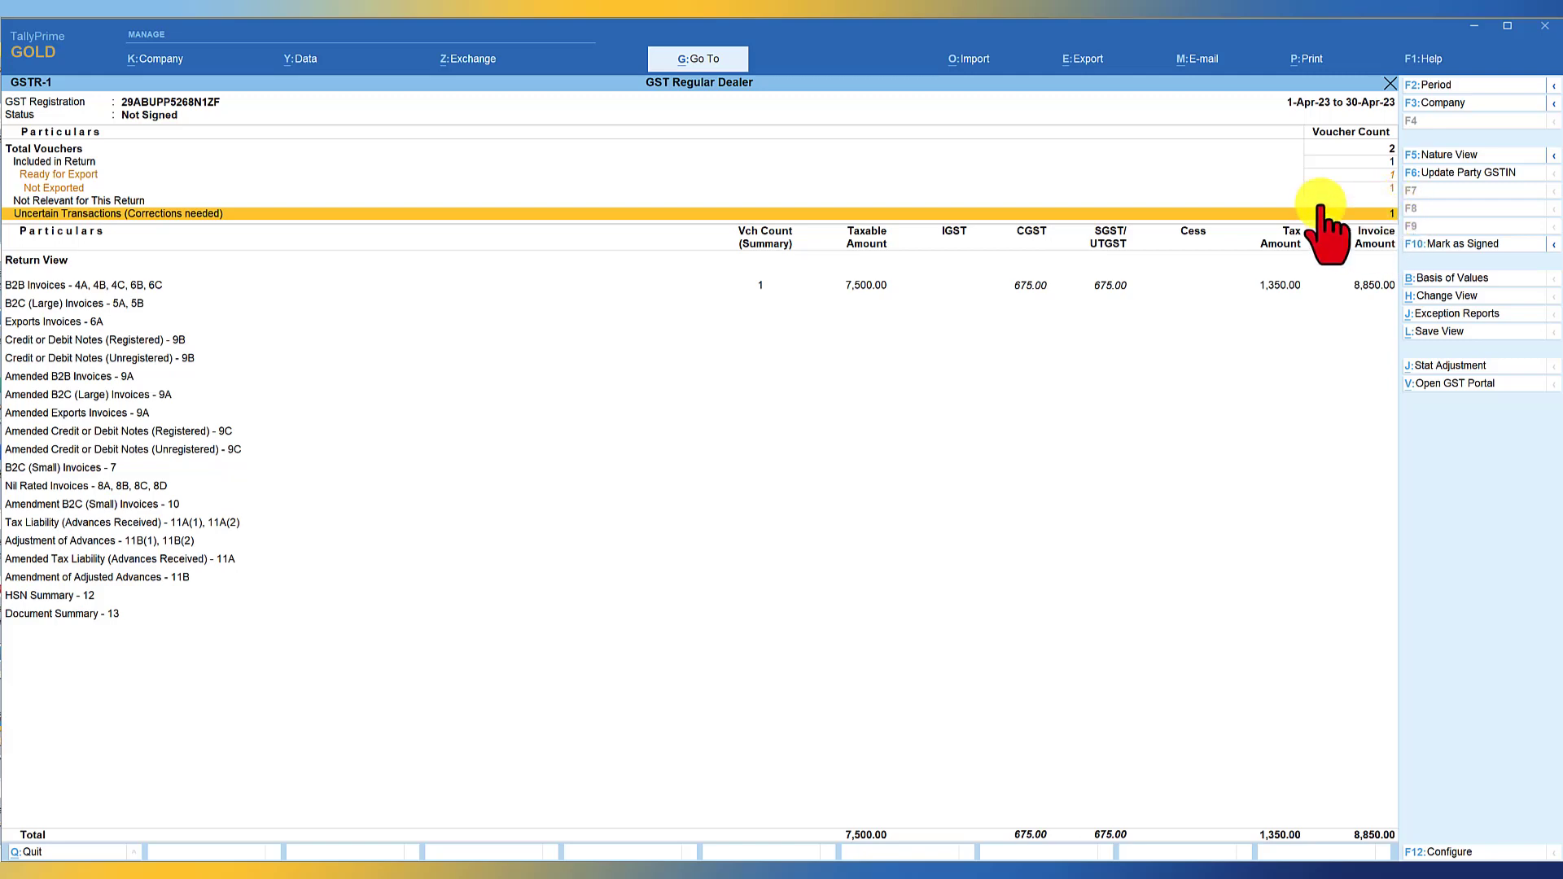
Open GSTR-1's Uncertain Transactions to reveal the party registration issue.
{"action": "key", "text": "Return"}
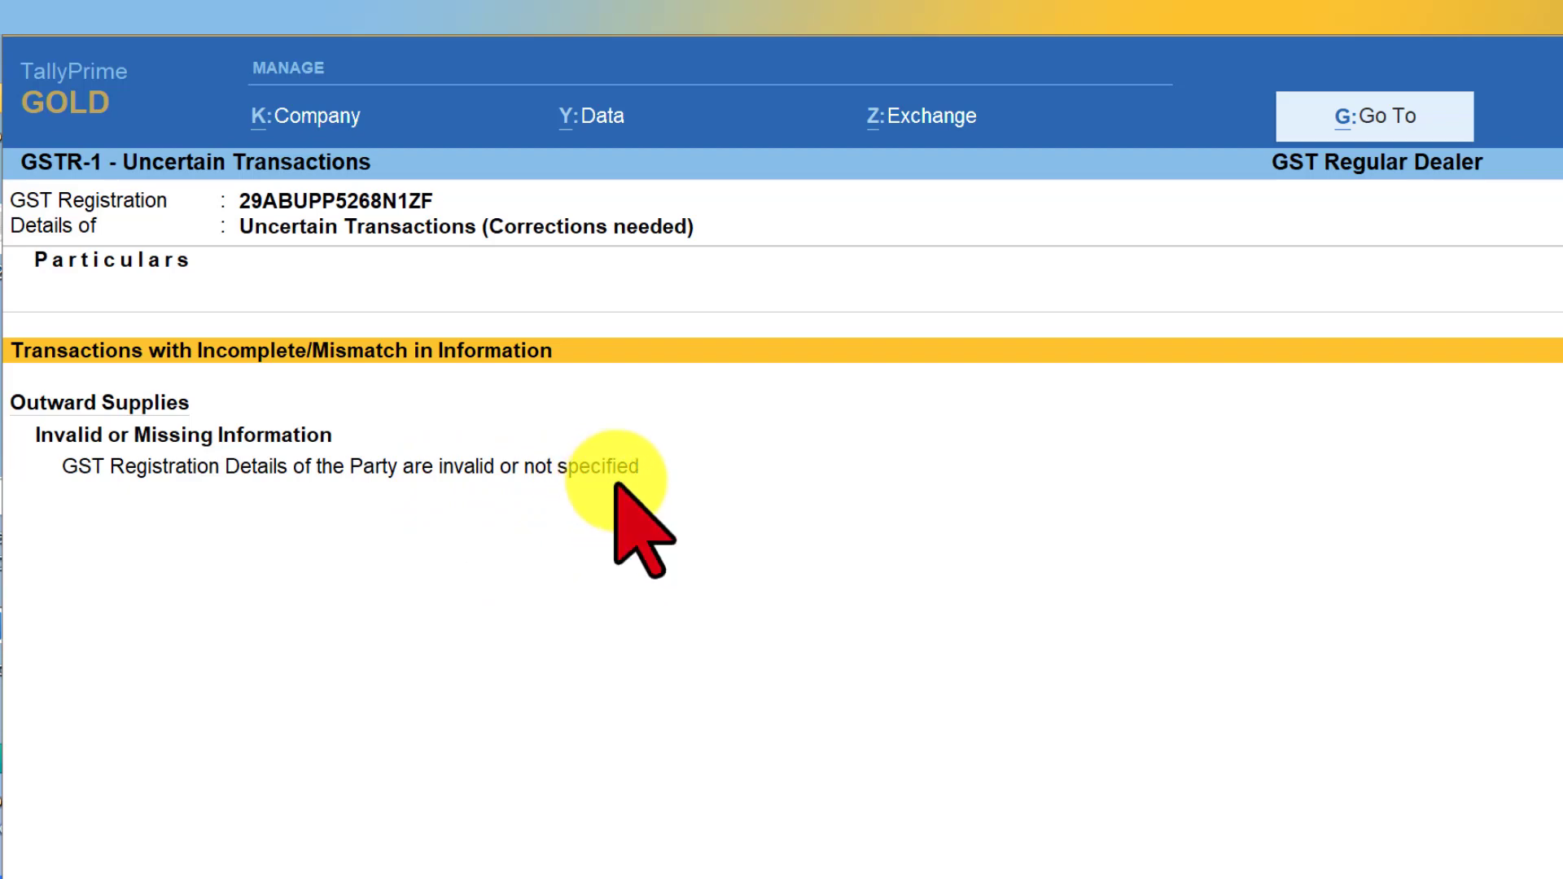
Open the Krishna Enterprises sales voucher flagged for invalid party GST registration details.
{"action": "key", "text": "Down"}
{"action": "key", "text": "Down"}
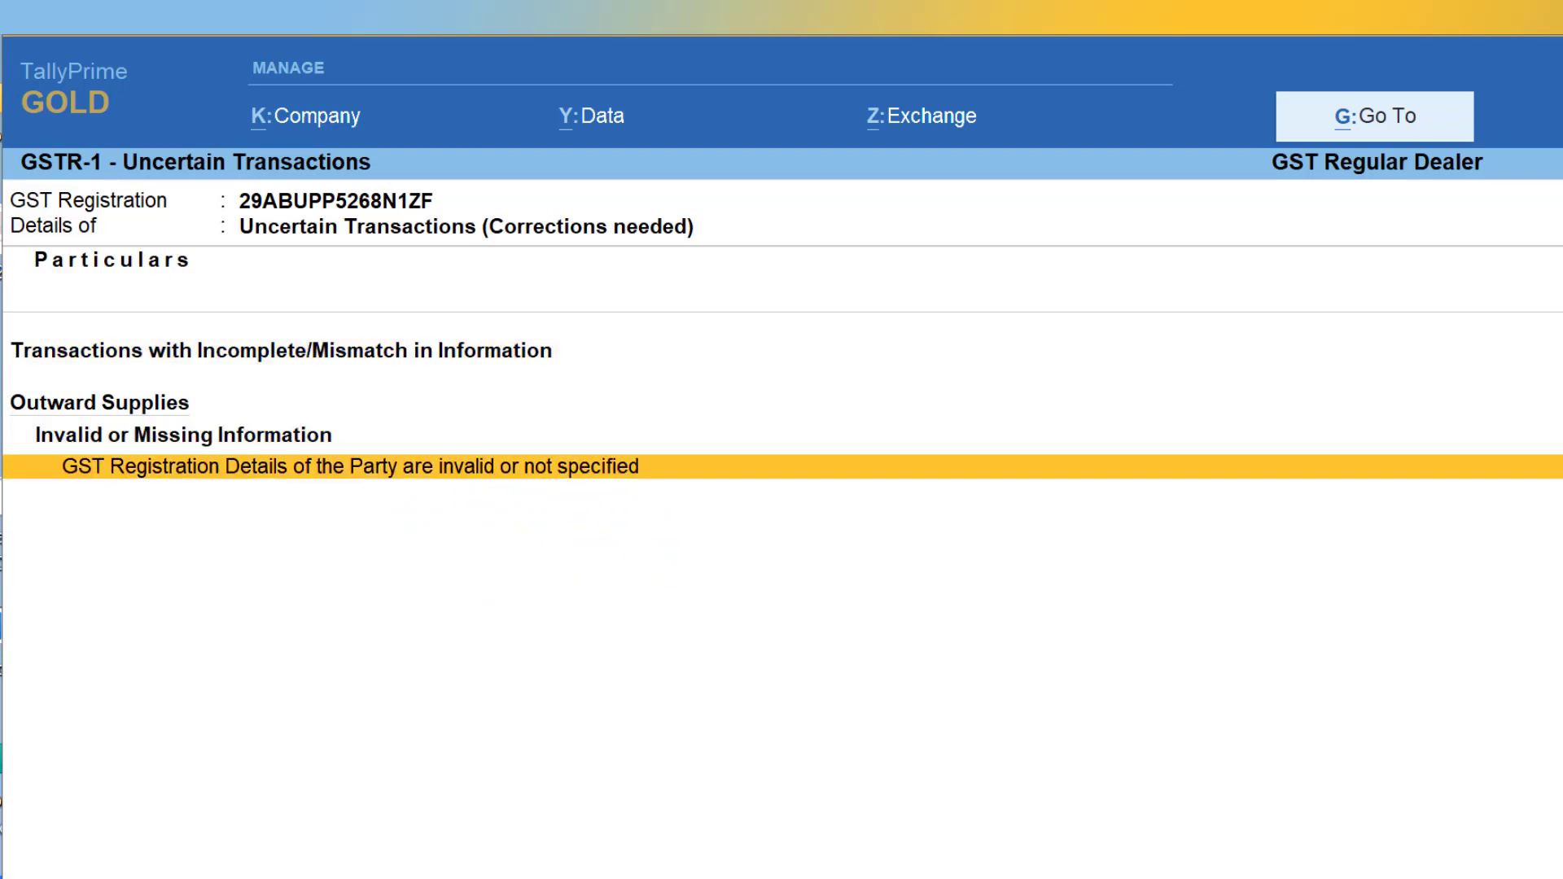
{"action": "key", "text": "Return"}
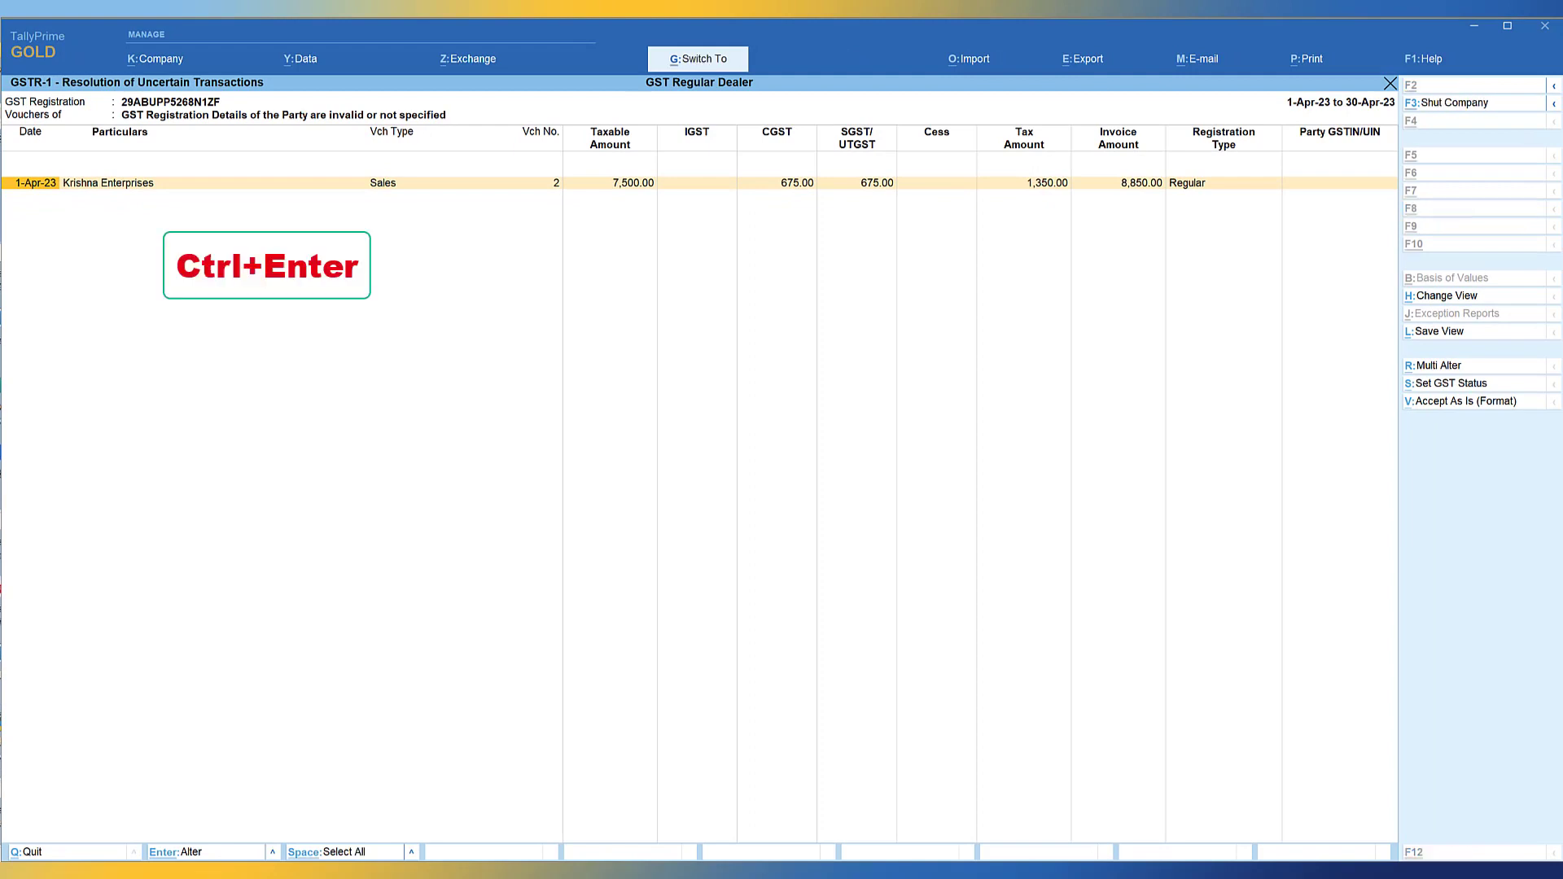
{"action": "key", "text": "ctrl+Return"}
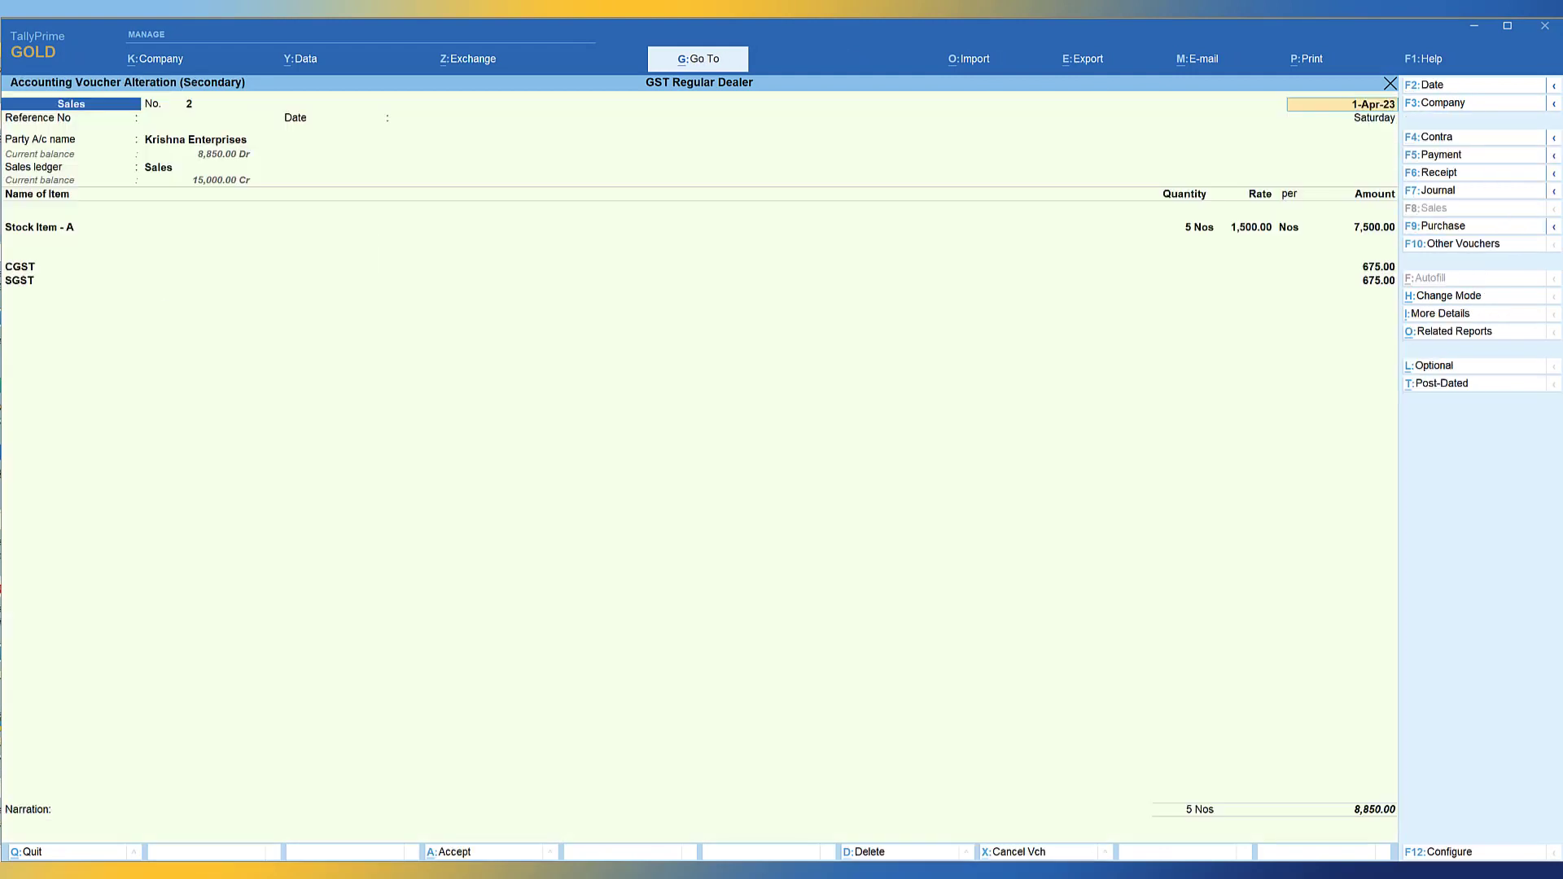
Check the Krishna Enterprises ledger from the voucher, then bring up the voucher's Party Details.
{"action": "left_click", "coordinate": [192, 138]}
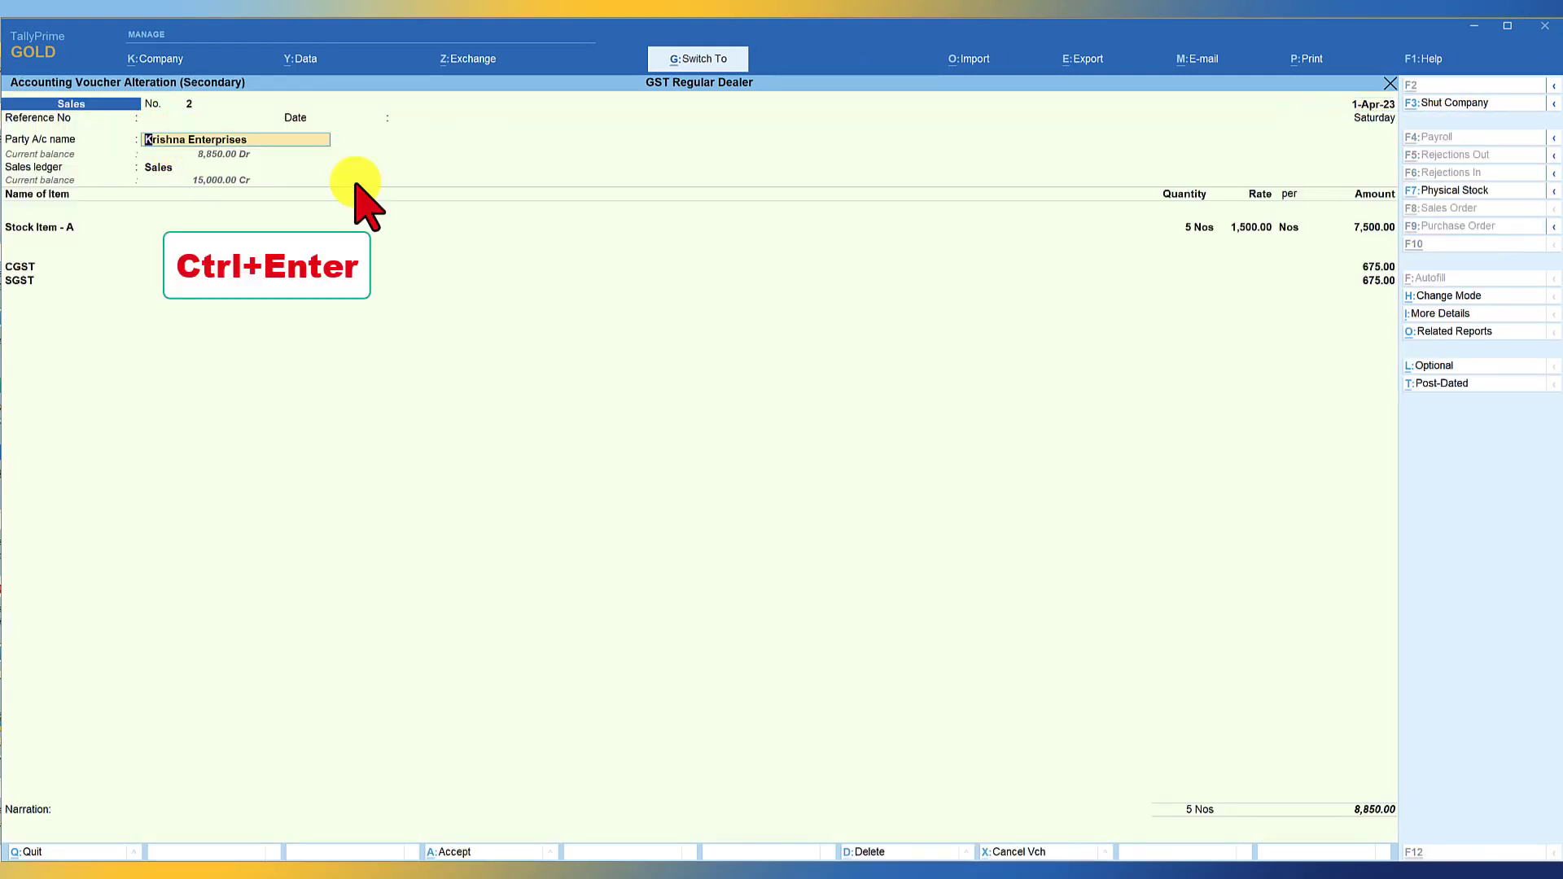
{"action": "key", "text": "ctrl+Return"}
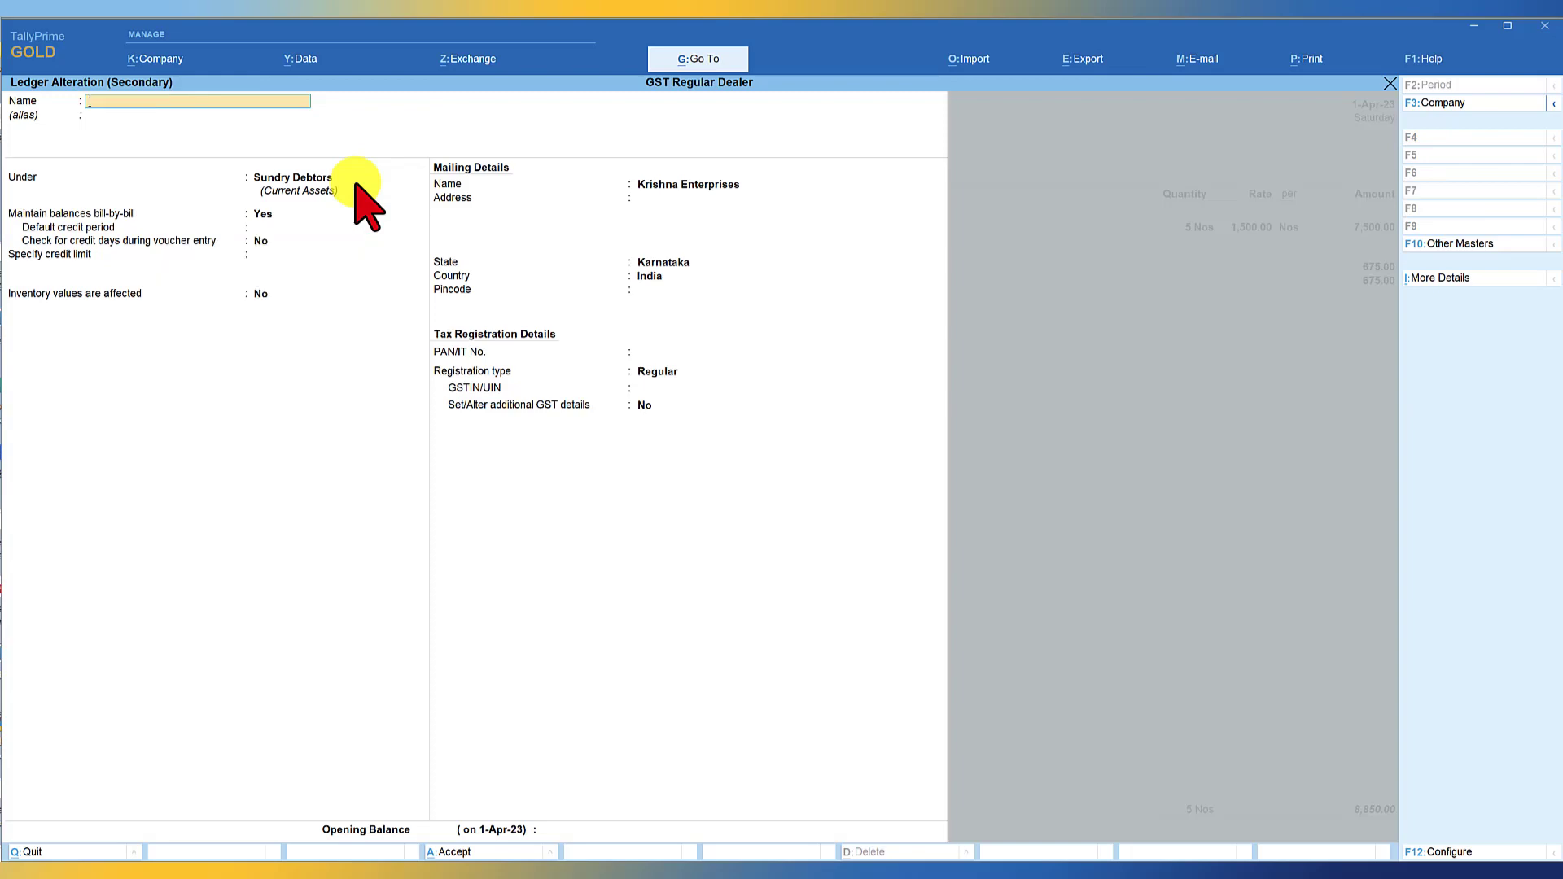
{"action": "key", "text": "Escape"}
{"action": "key", "text": "Escape"}
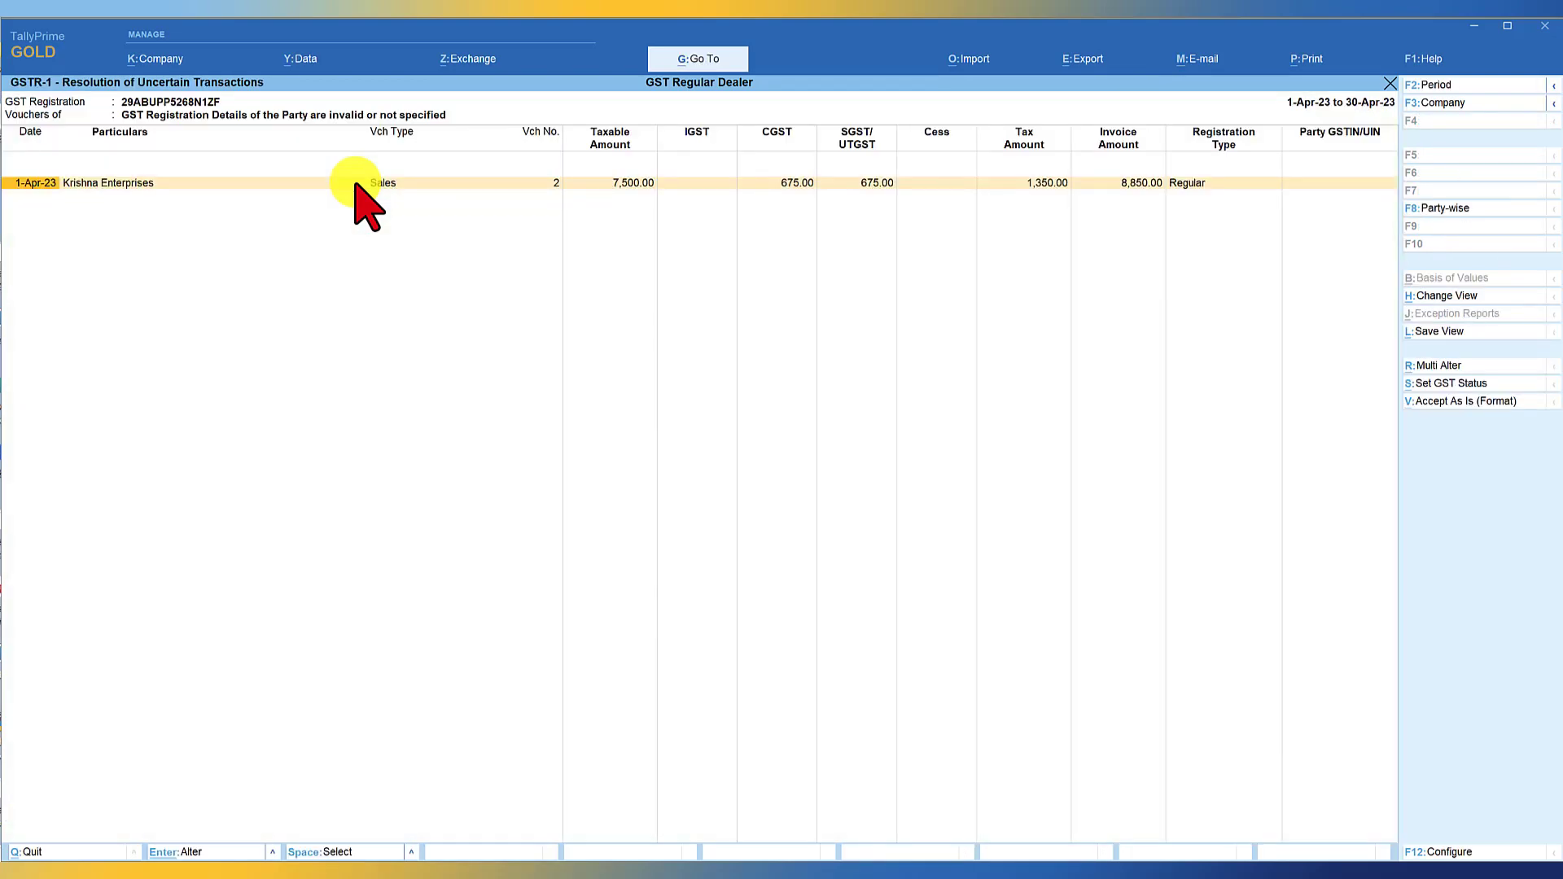
{"action": "key", "text": "Return"}
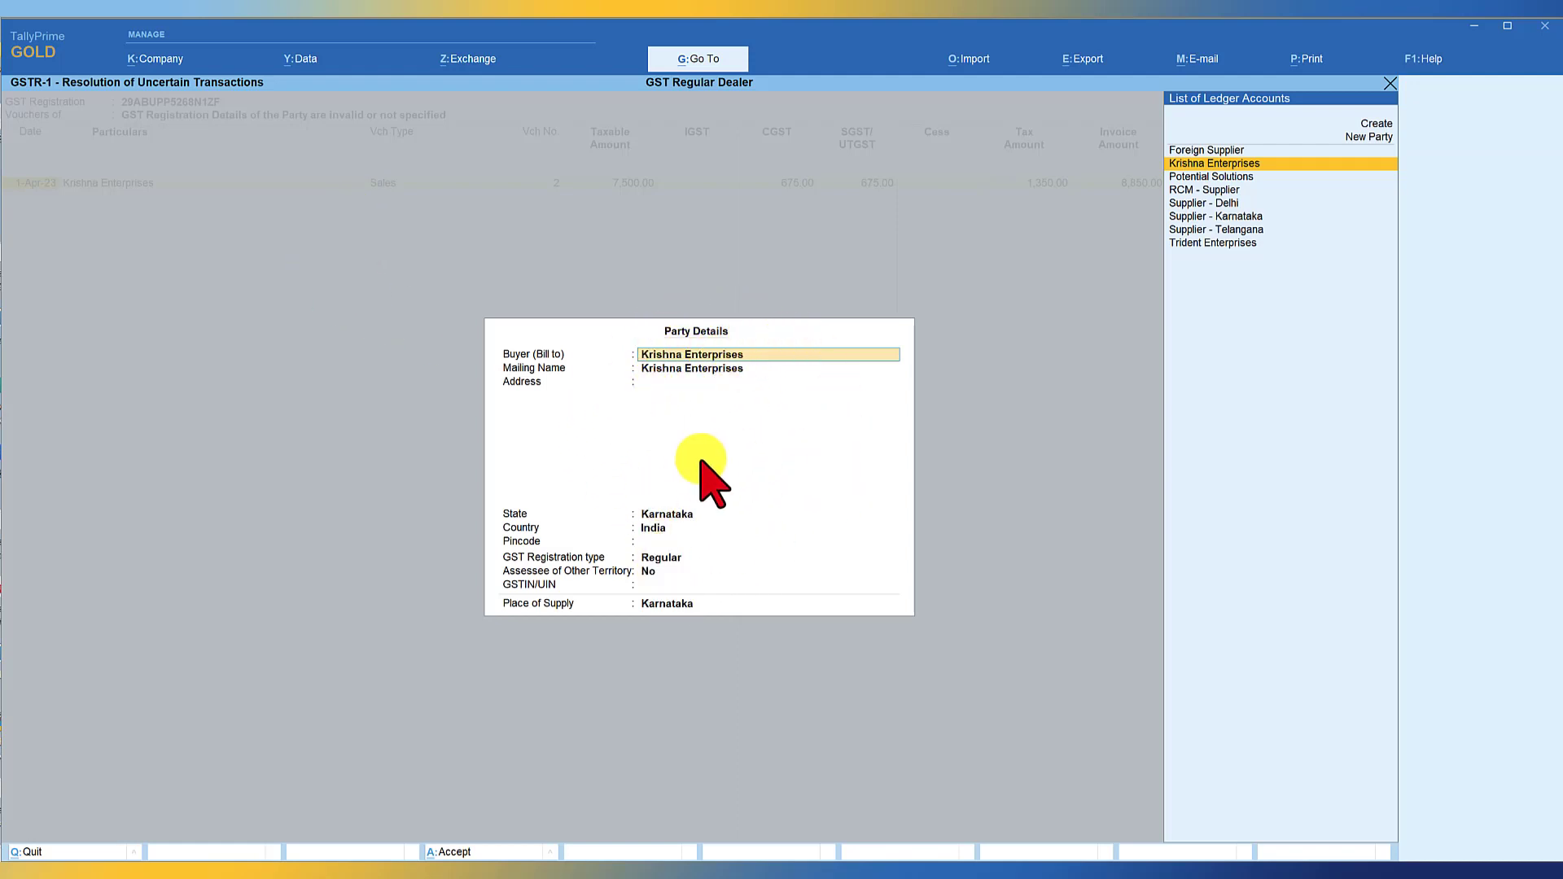
Paste the party's GSTIN into Party Details, keep Karnataka as place of supply, and accept.
{"action": "key", "text": "Return"}
{"action": "key", "text": "Return"}
{"action": "key", "text": "Return"}
{"action": "key", "text": "Return"}
{"action": "key", "text": "Return"}
{"action": "key", "text": "Return"}
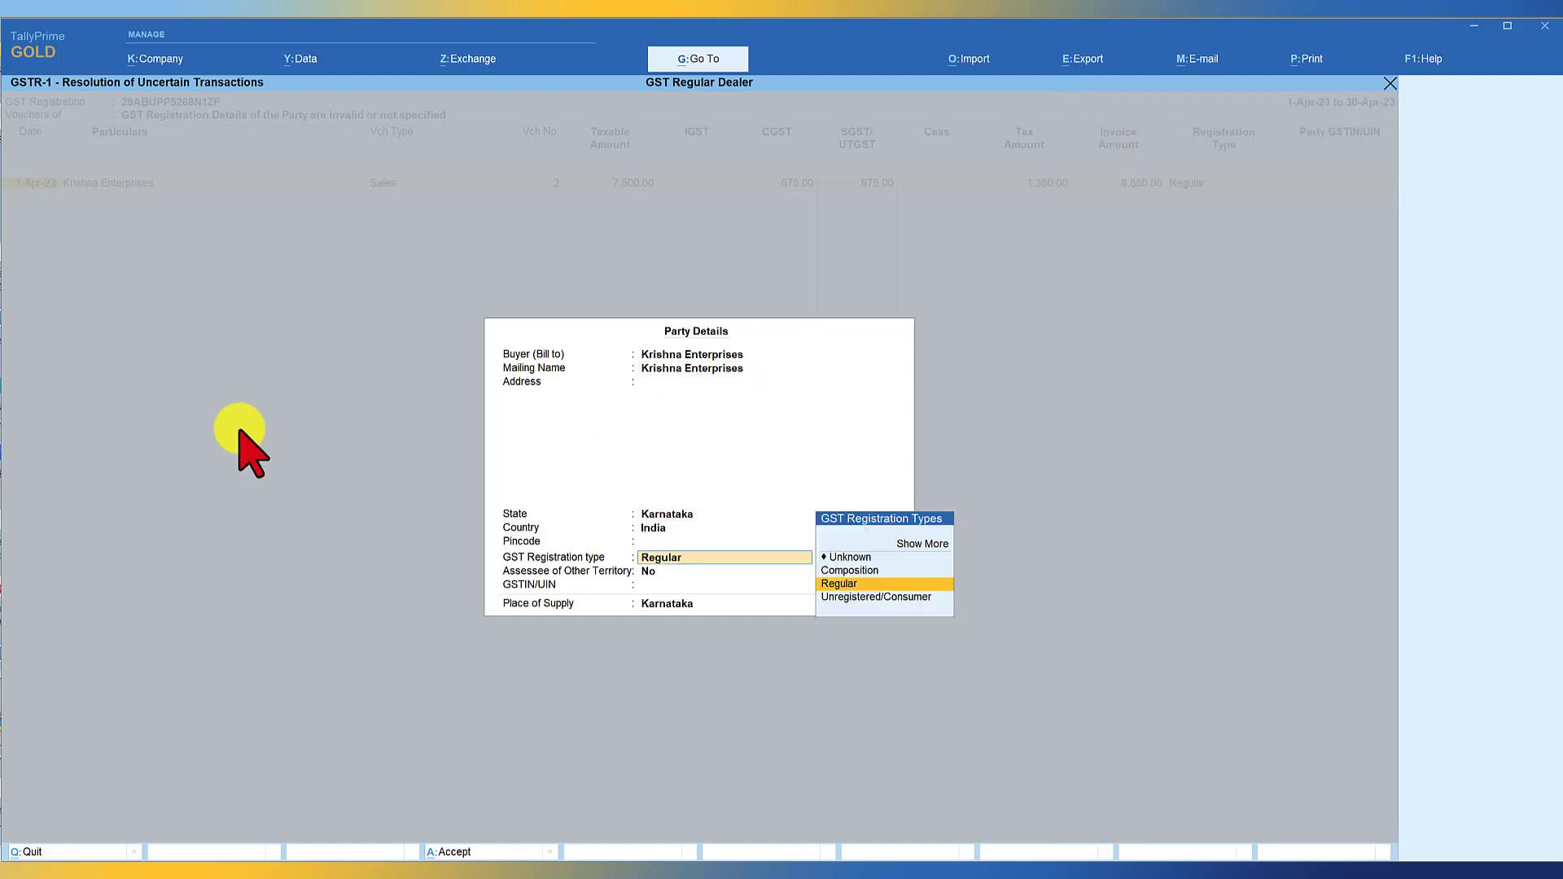
{"action": "key", "text": "Return"}
{"action": "key", "text": "Return"}
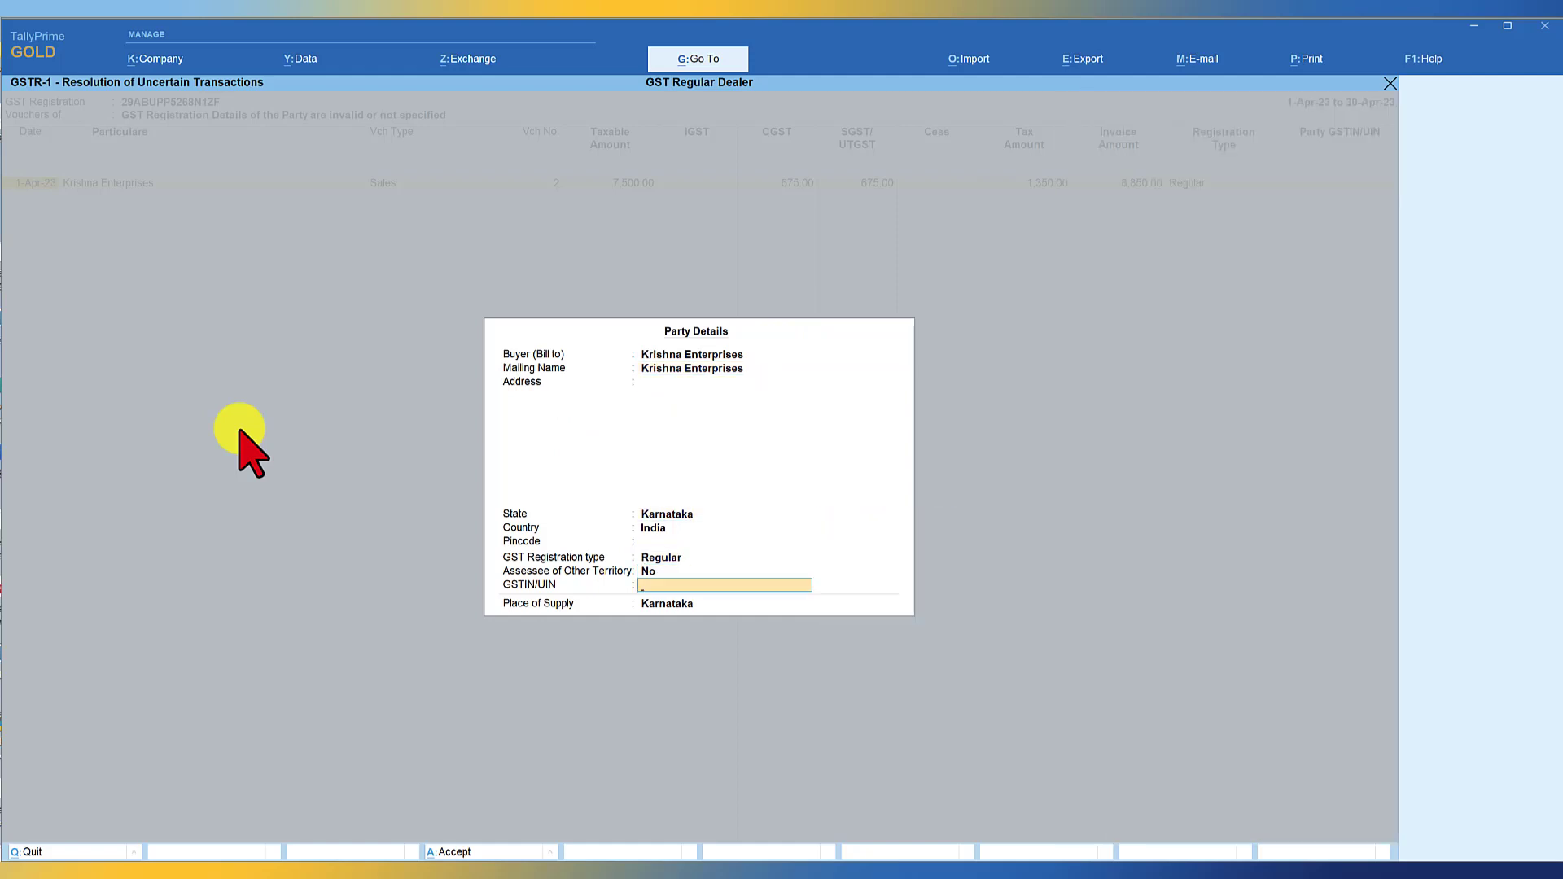
{"action": "key", "text": "ctrl+alt+v"}
{"action": "key", "text": "Return"}
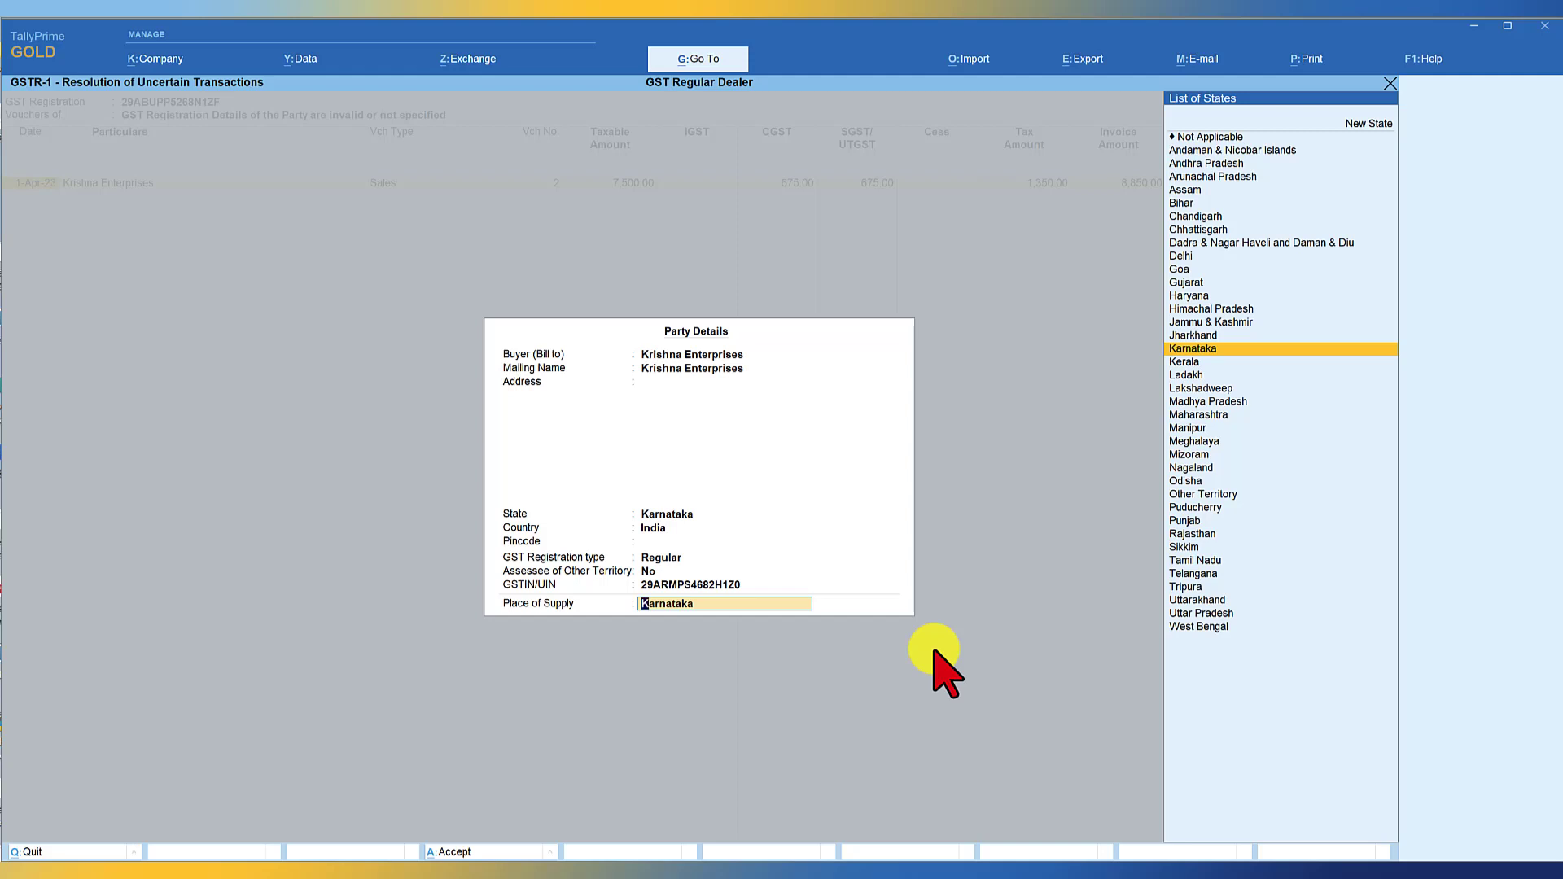
{"action": "key", "text": "Return"}
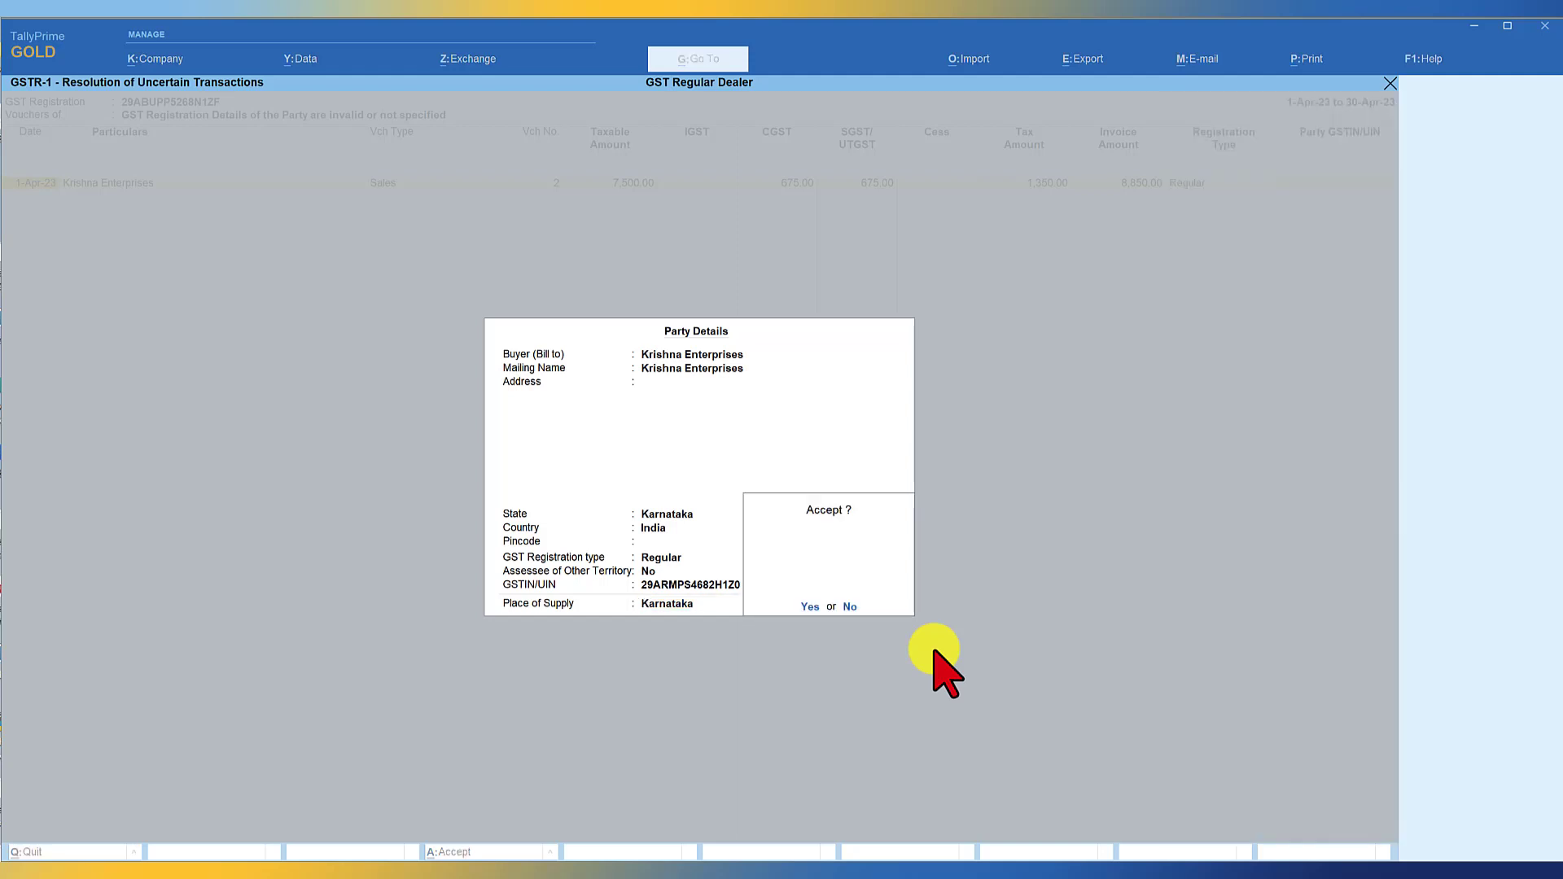
{"action": "key", "text": "Return"}
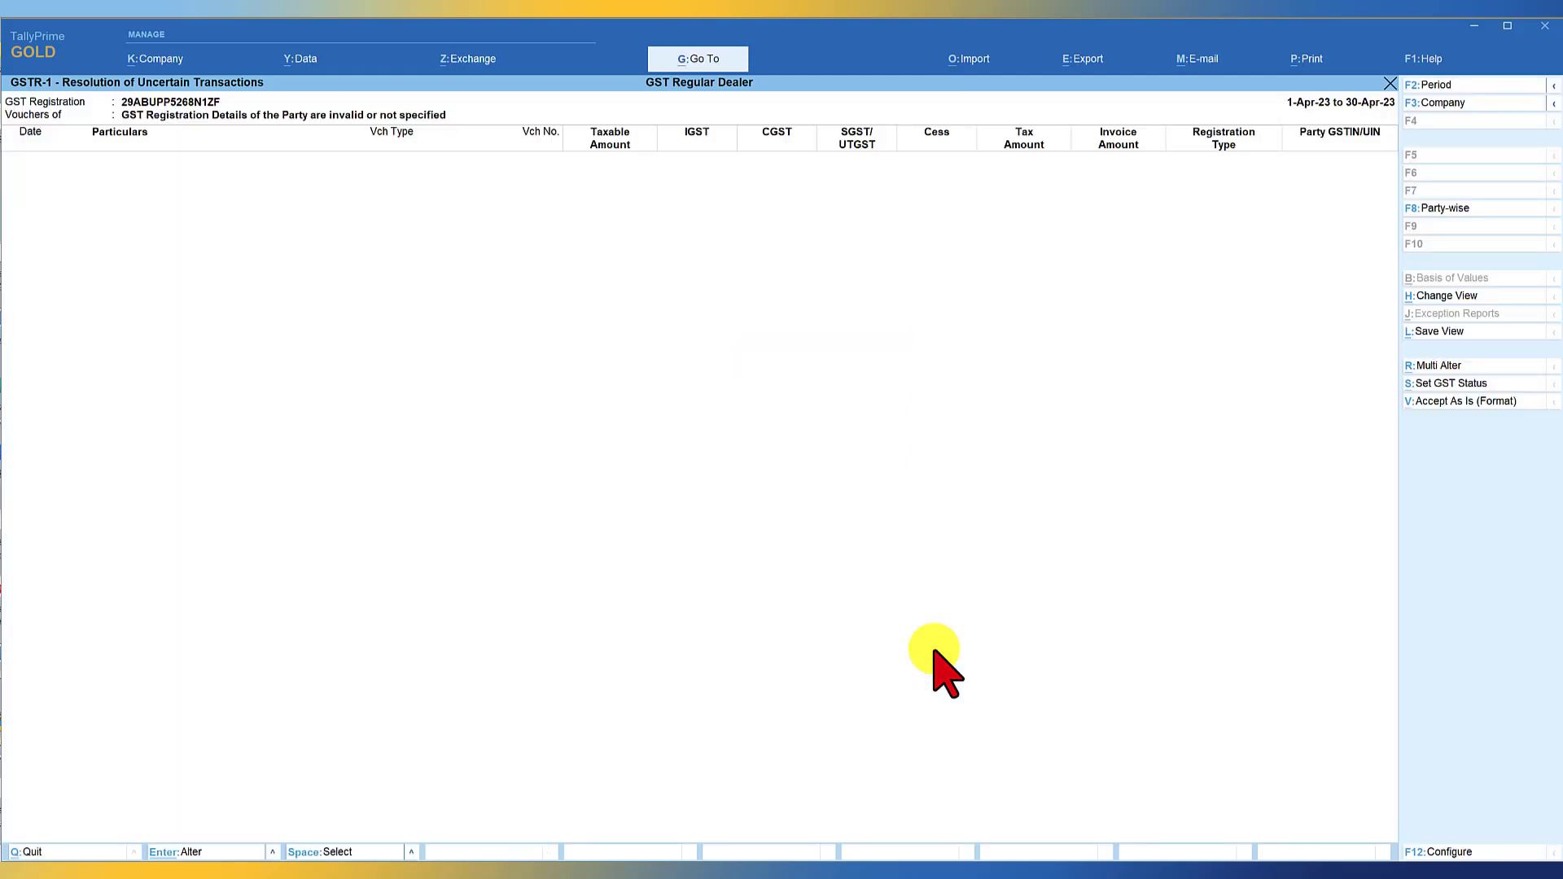
{"action": "key", "text": "Escape"}
{"action": "key", "text": "Escape"}
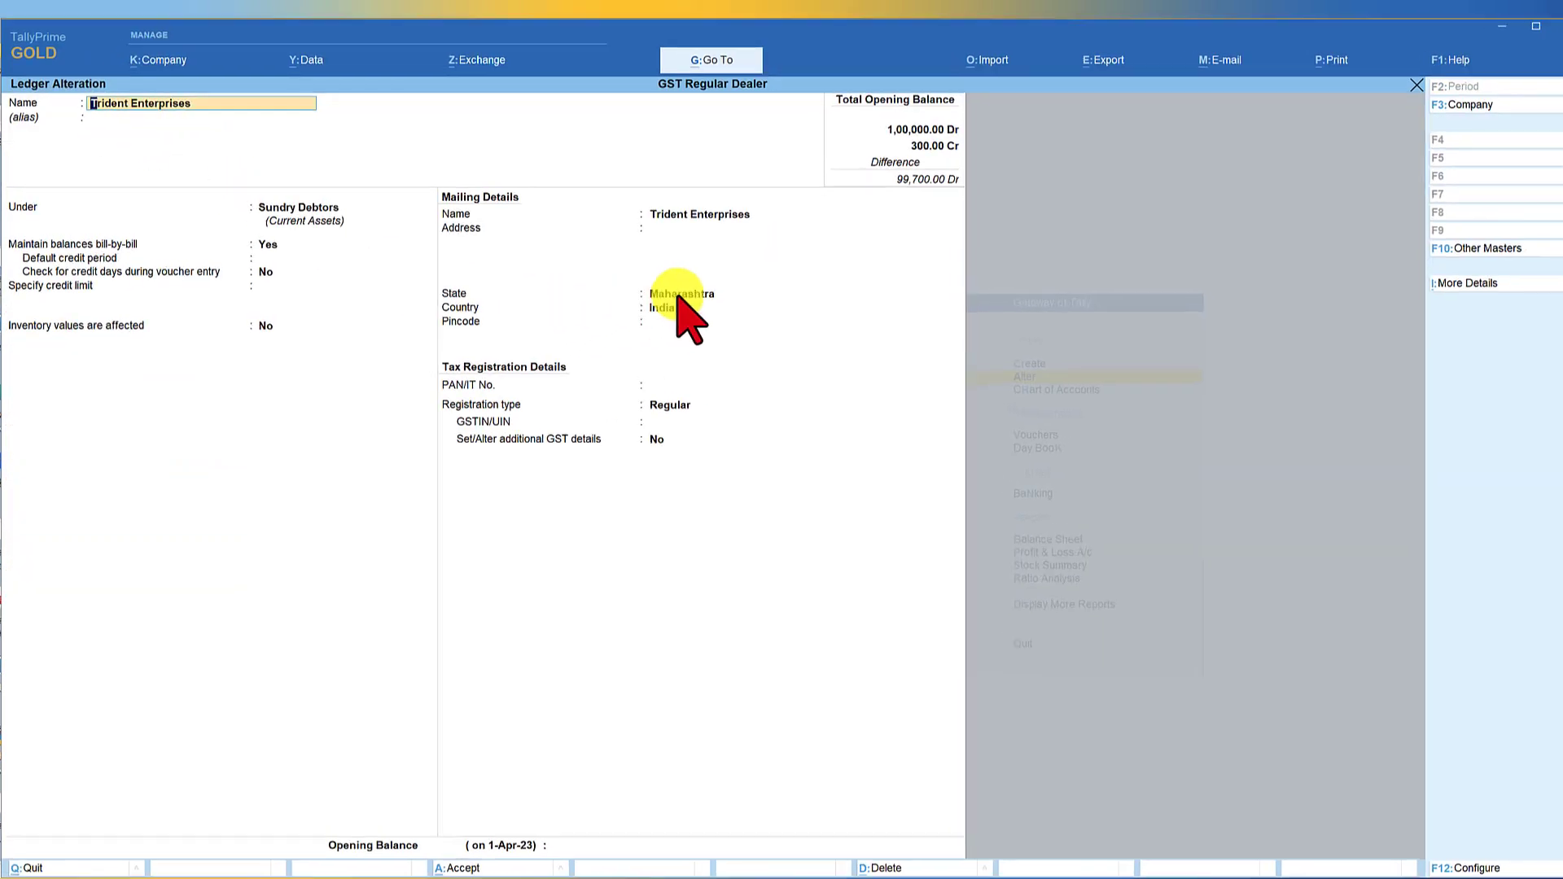
Enter GSTIN 29AALCA0171E1ZZ for Trident Enterprises, dismiss the invalid-GSTIN warning, and save the ledger.
{"action": "left_click", "coordinate": [917, 393]}
{"action": "key", "text": "Return"}
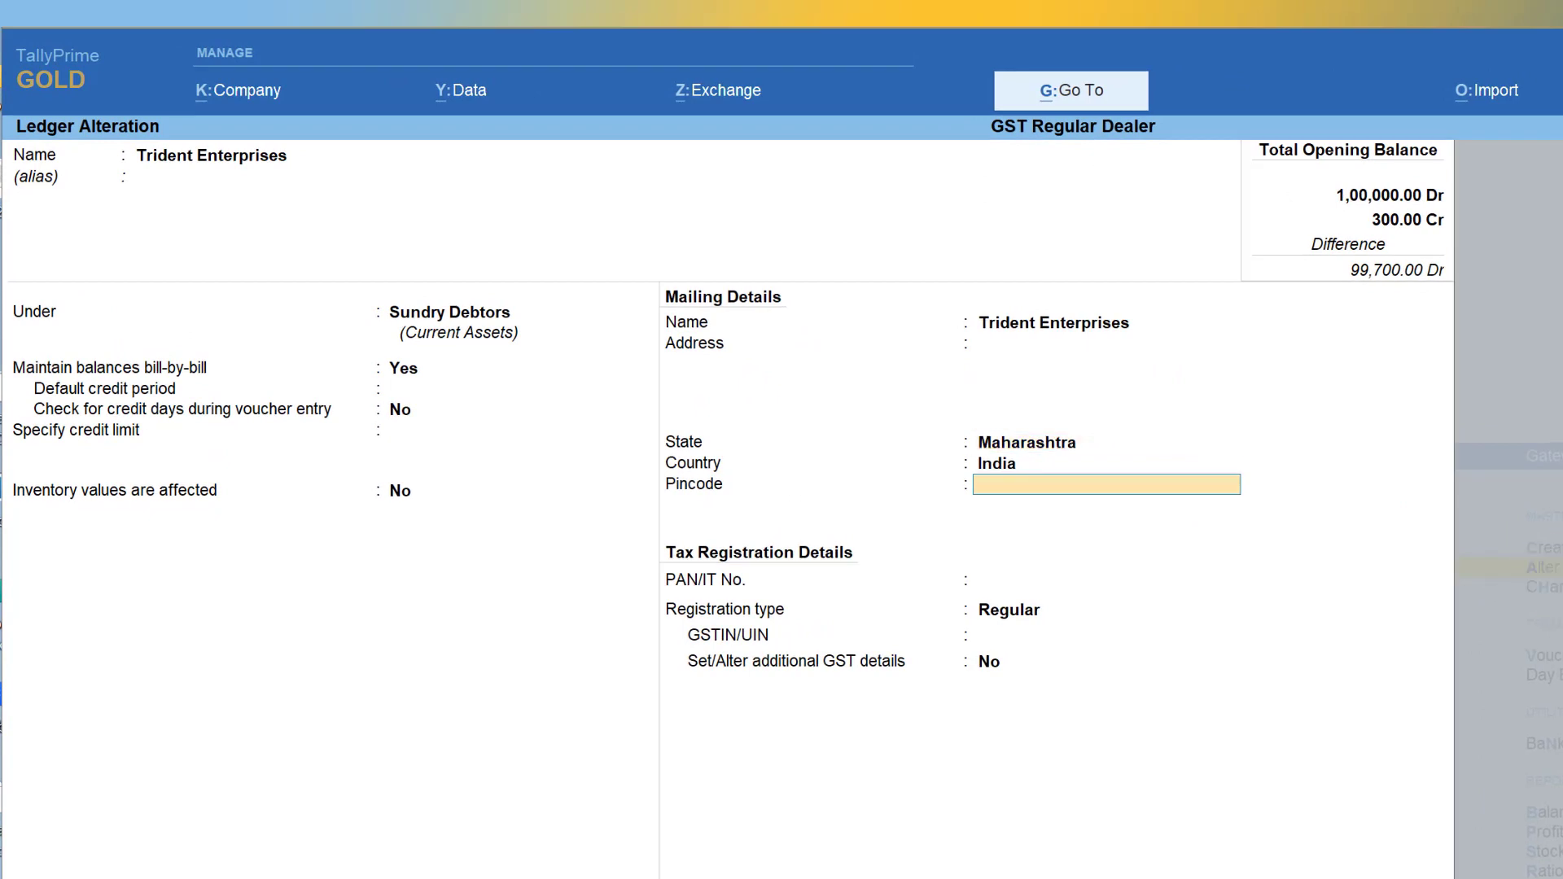
{"action": "key", "text": "Return"}
{"action": "key", "text": "Return"}
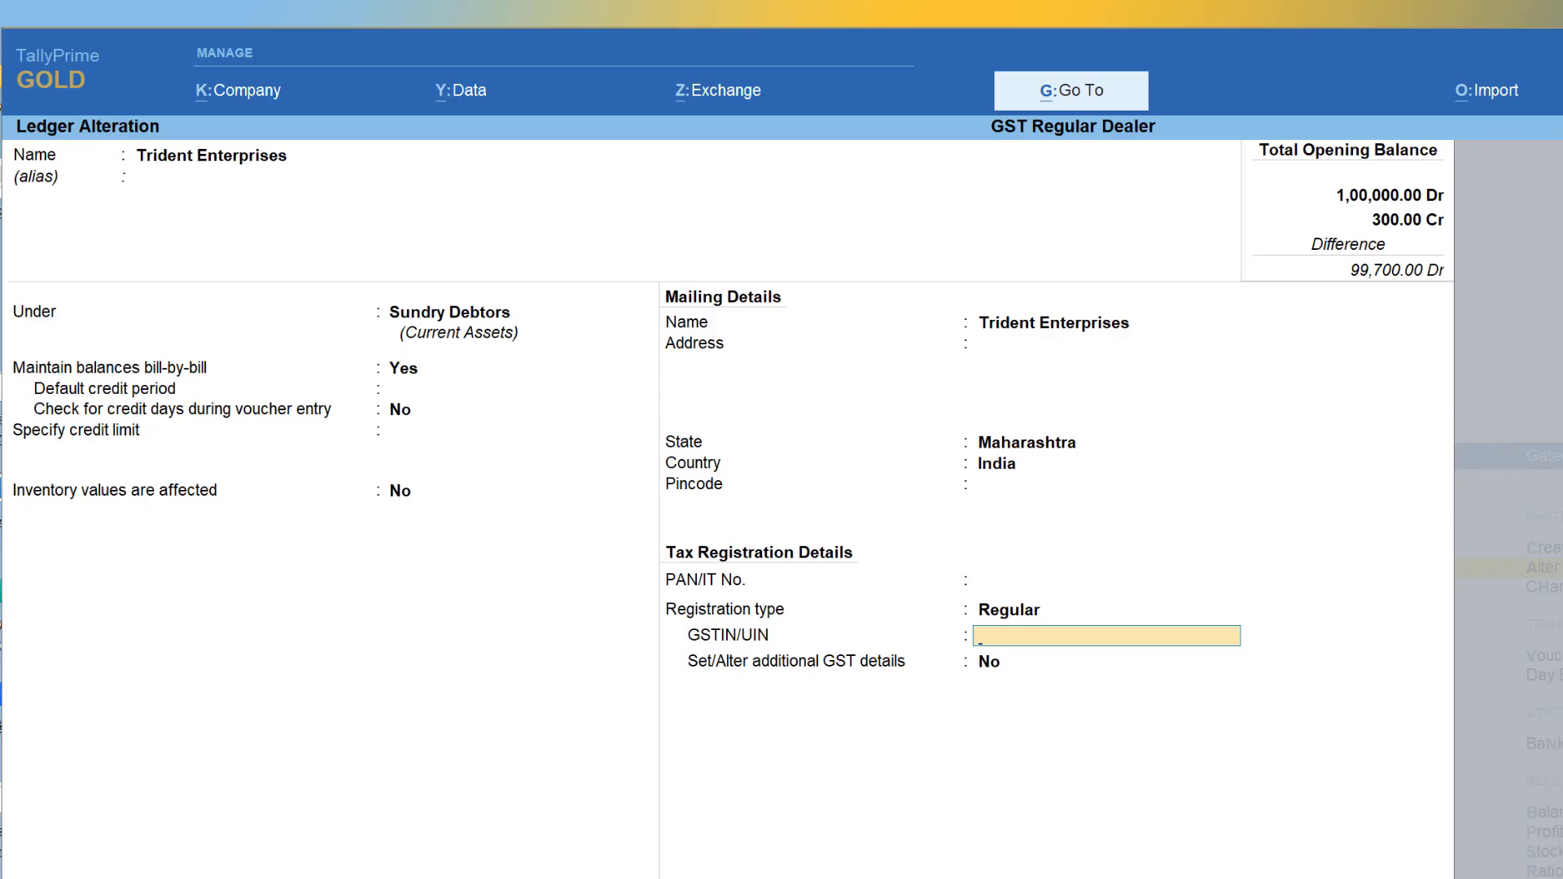
{"action": "type", "text": "29AALCA0171E1ZZ"}
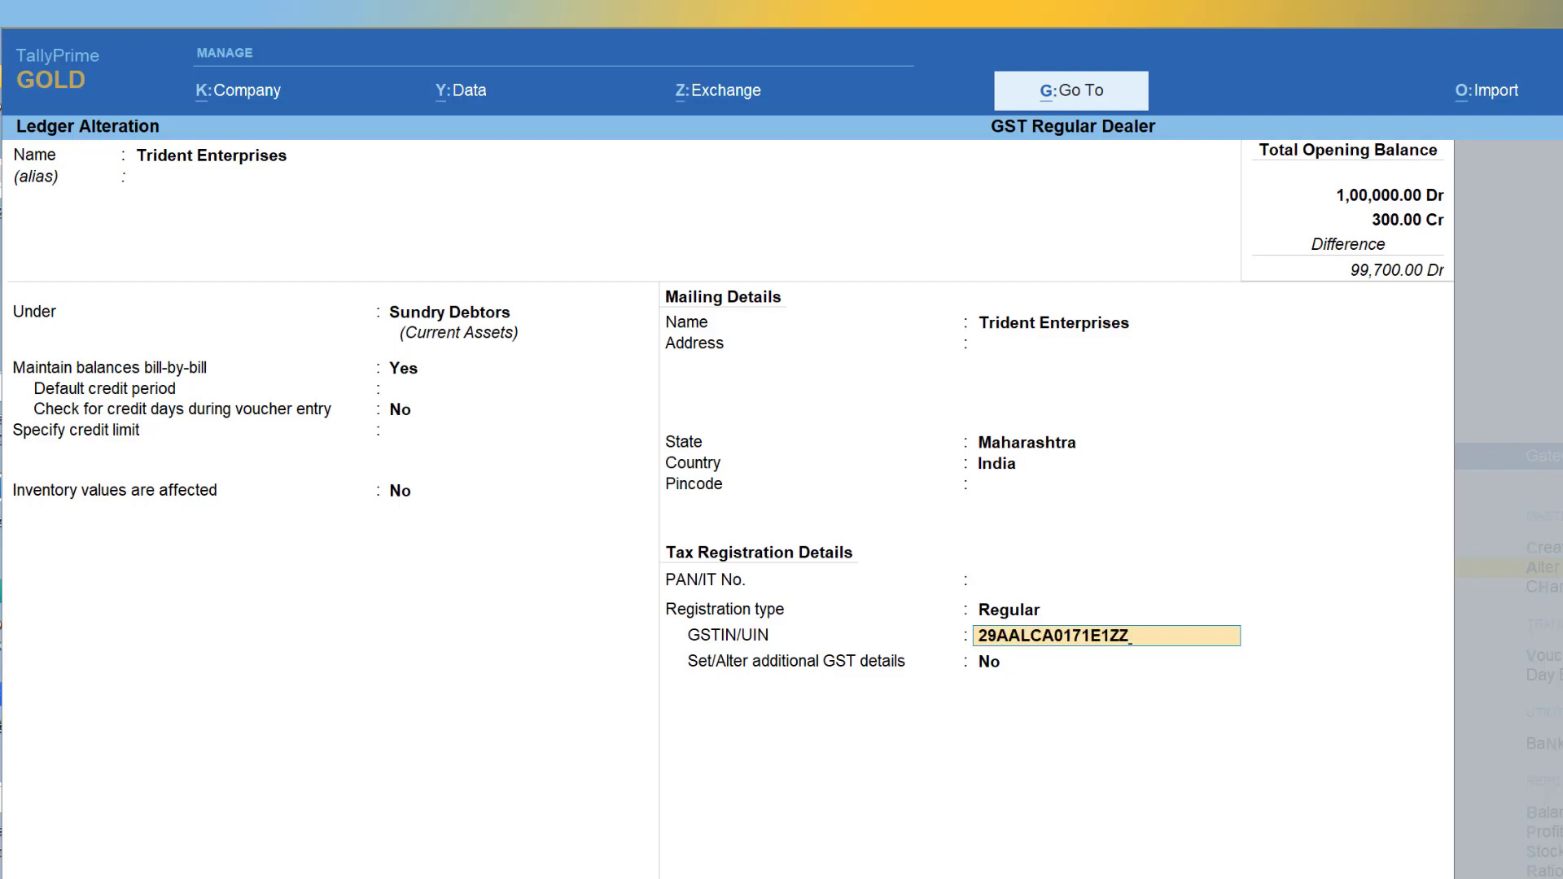
{"action": "key", "text": "Return"}
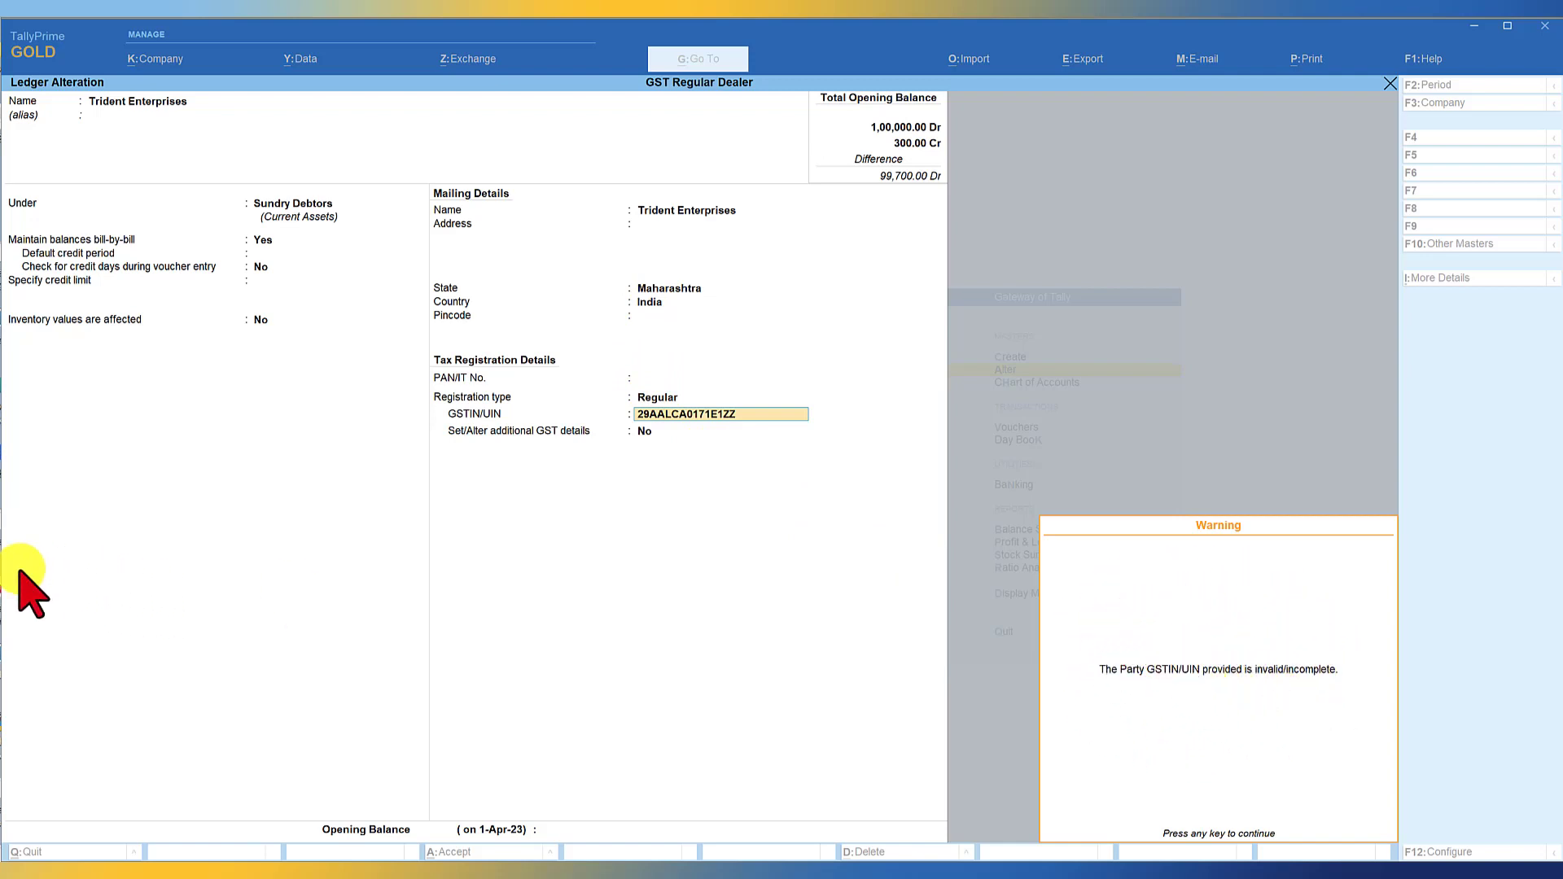
{"action": "key", "text": "Return"}
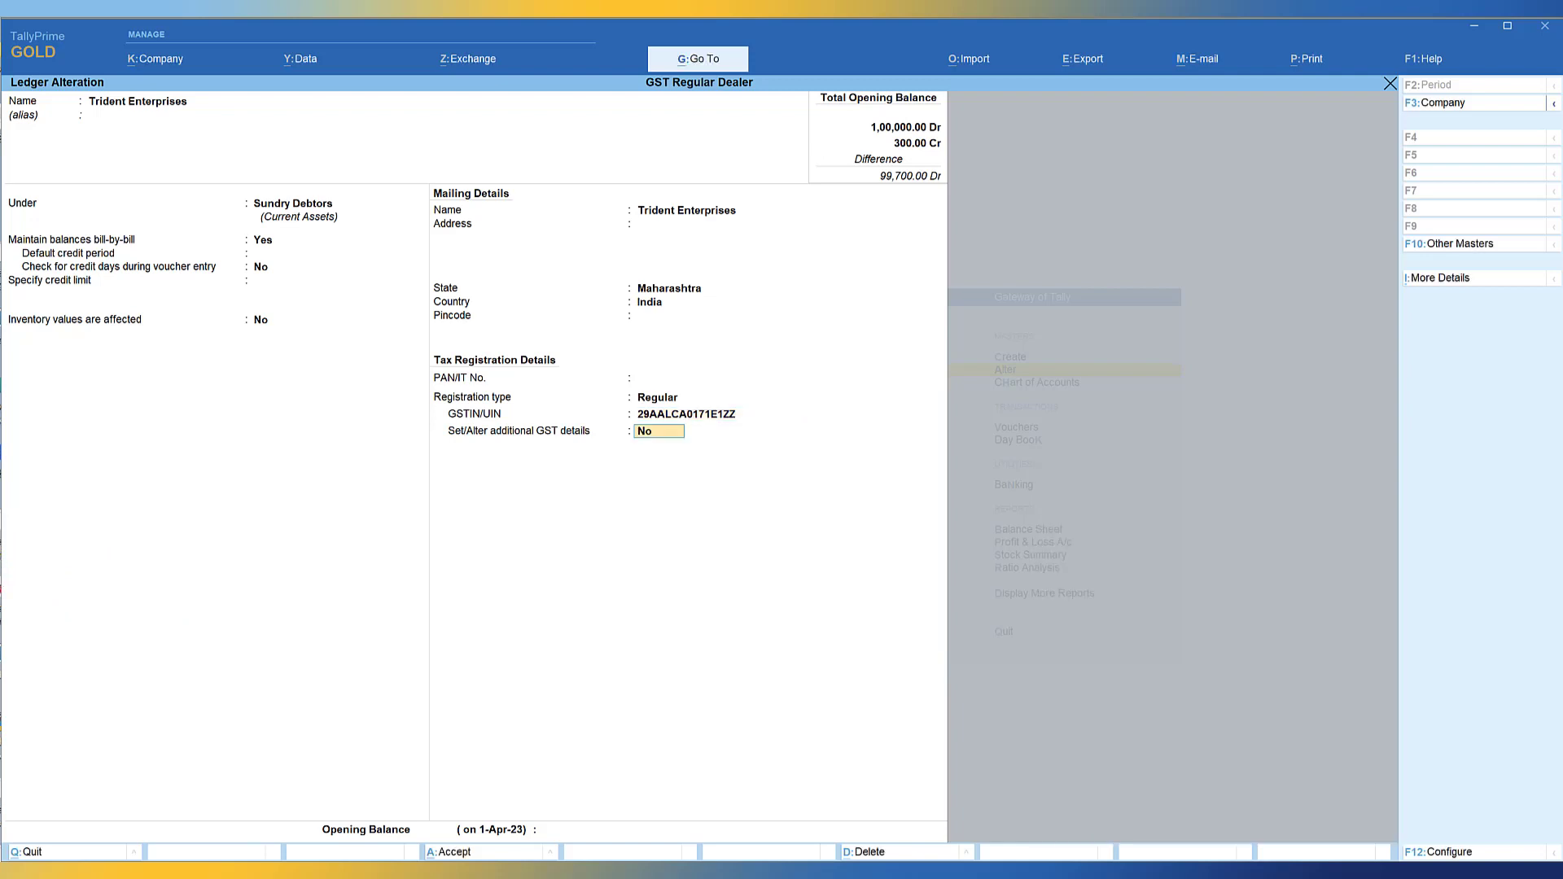
{"action": "key", "text": "ctrl+q"}
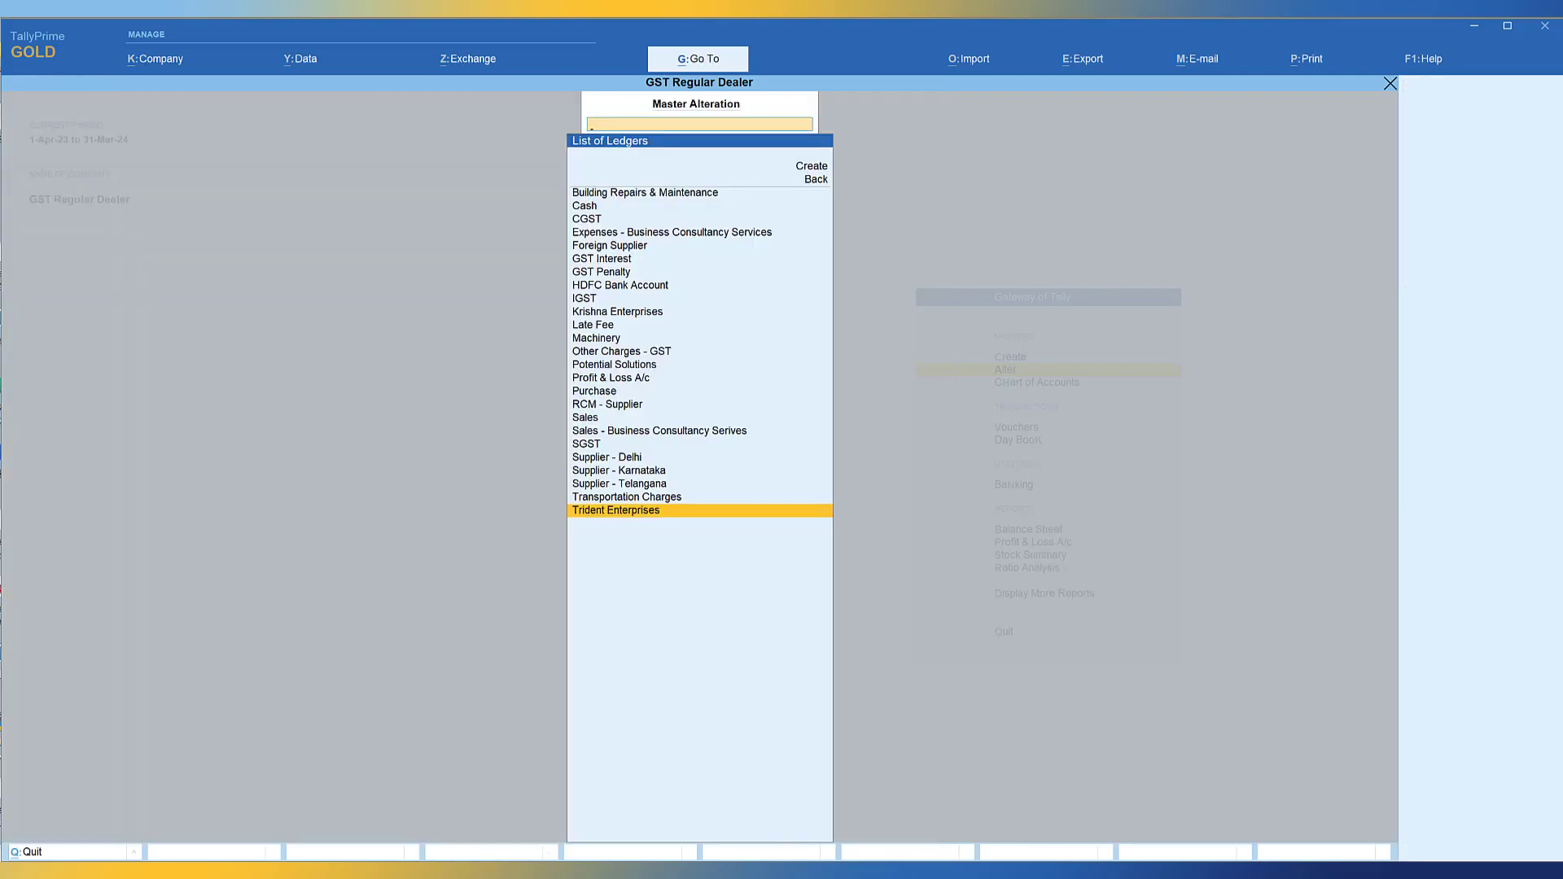
{"action": "key", "text": "Escape"}
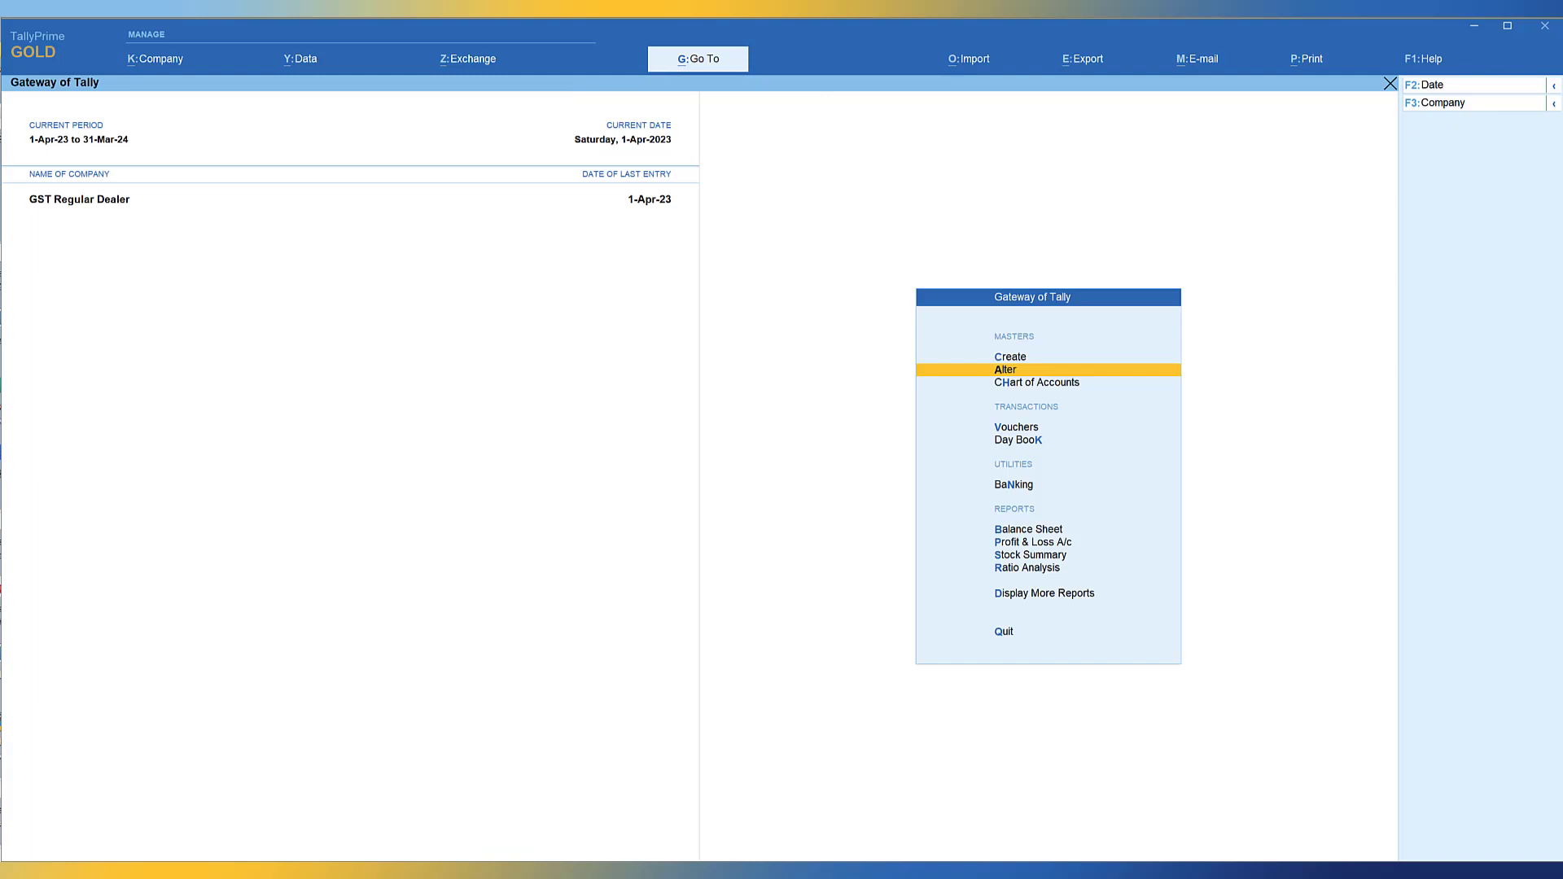
Save a sales invoice to Trident Enterprises: 20 Nos of Stock Item - A plus IGST, totalling 35,400.
{"action": "type", "text": "vTr"}
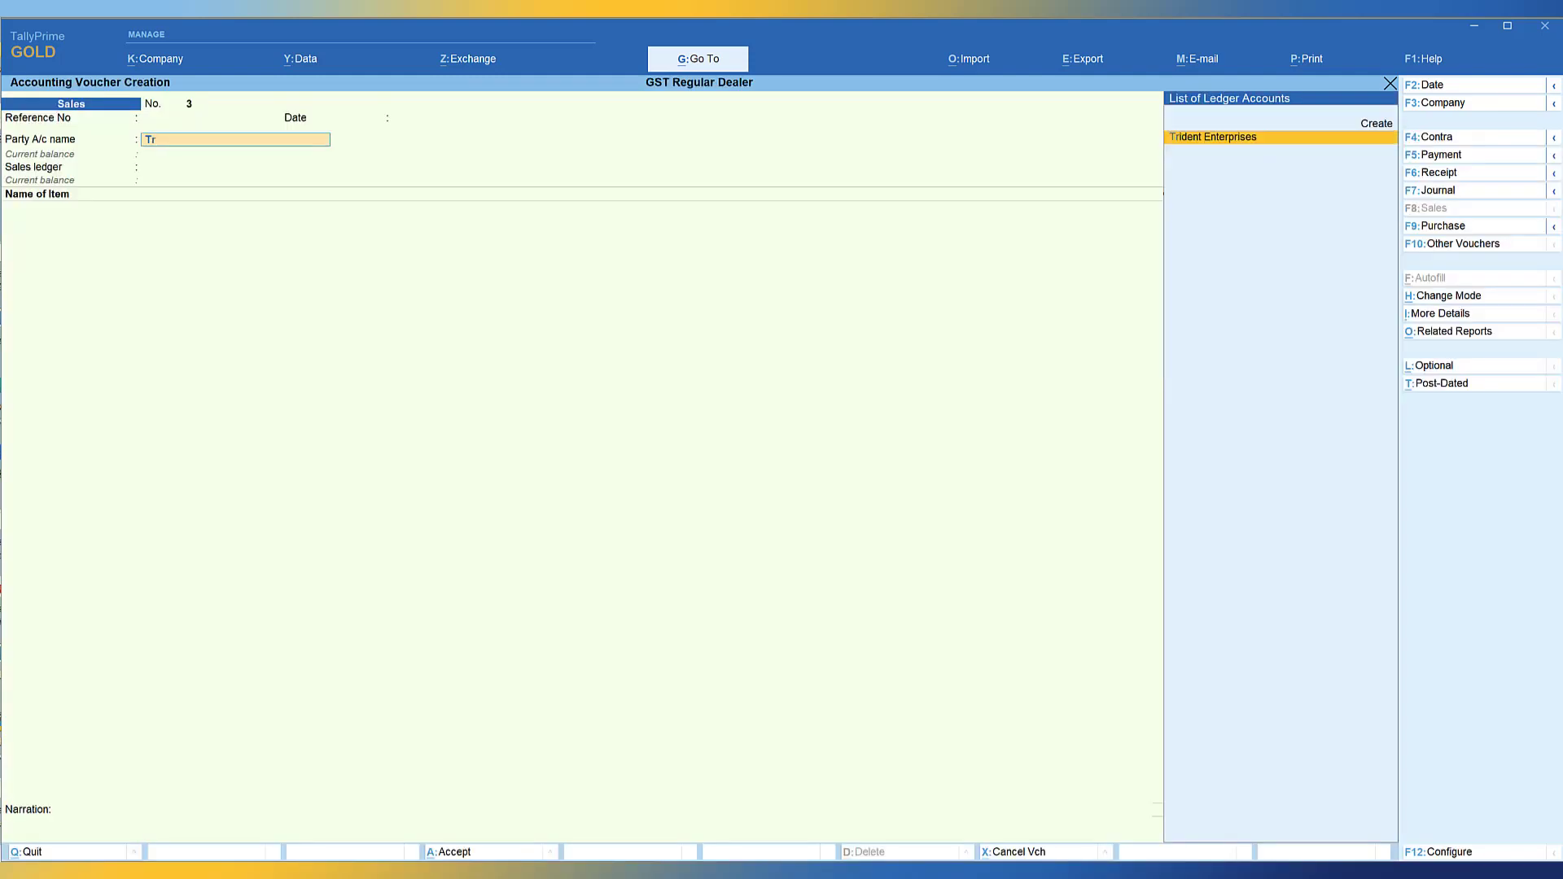
{"action": "key", "text": "Return"}
{"action": "key", "text": "Return"}
{"action": "key", "text": "Down"}
{"action": "key", "text": "Return"}
{"action": "type", "text": "2"}
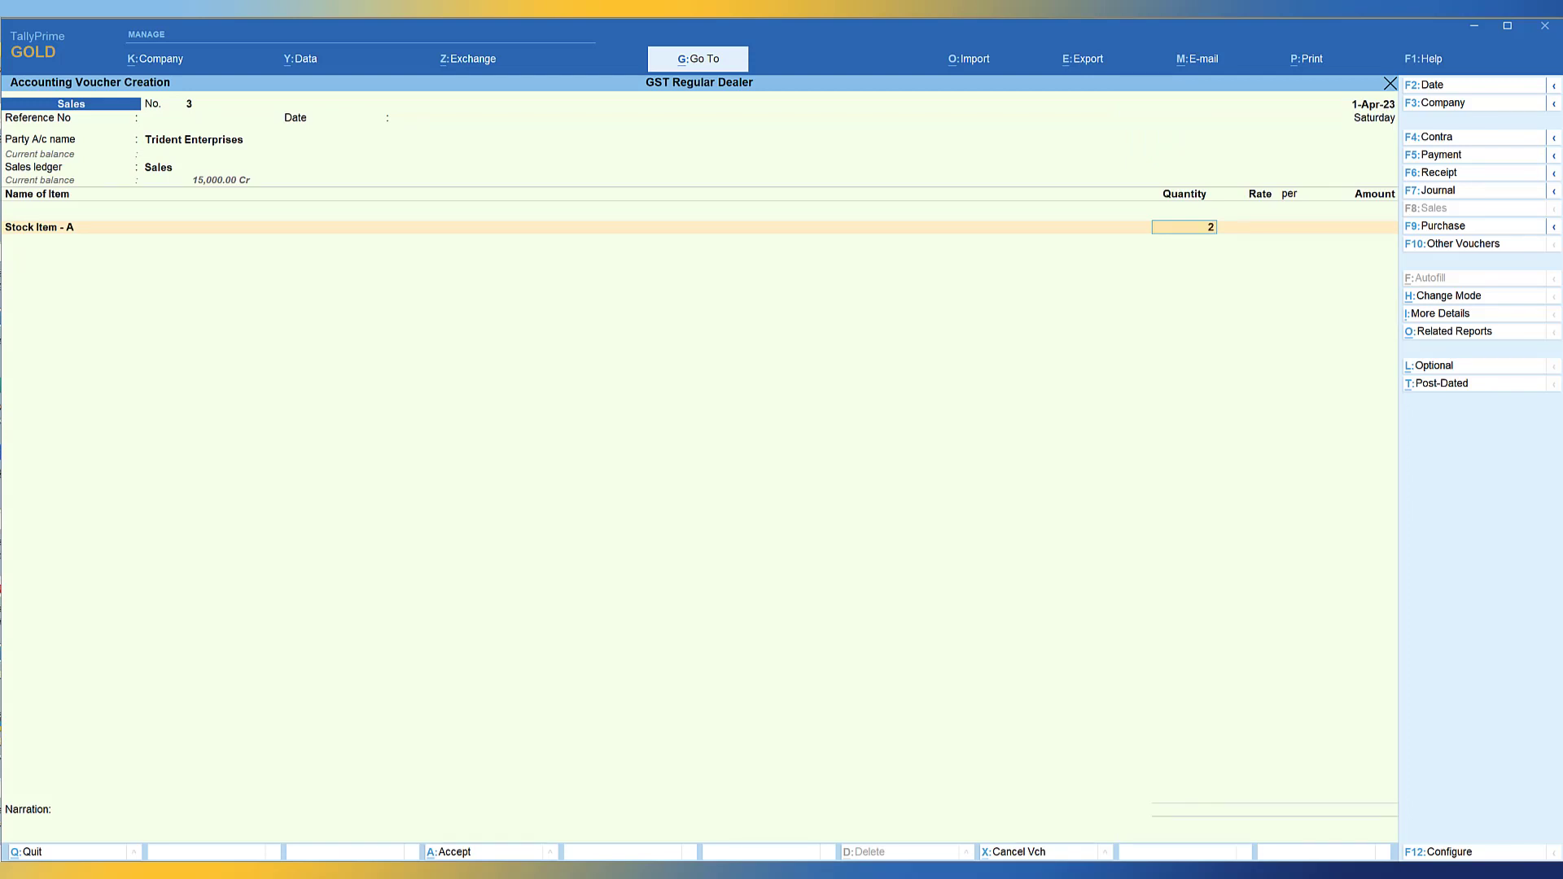
{"action": "type", "text": "0"}
{"action": "key", "text": "Return"}
{"action": "key", "text": "Return"}
{"action": "key", "text": "Return"}
{"action": "key", "text": "Return"}
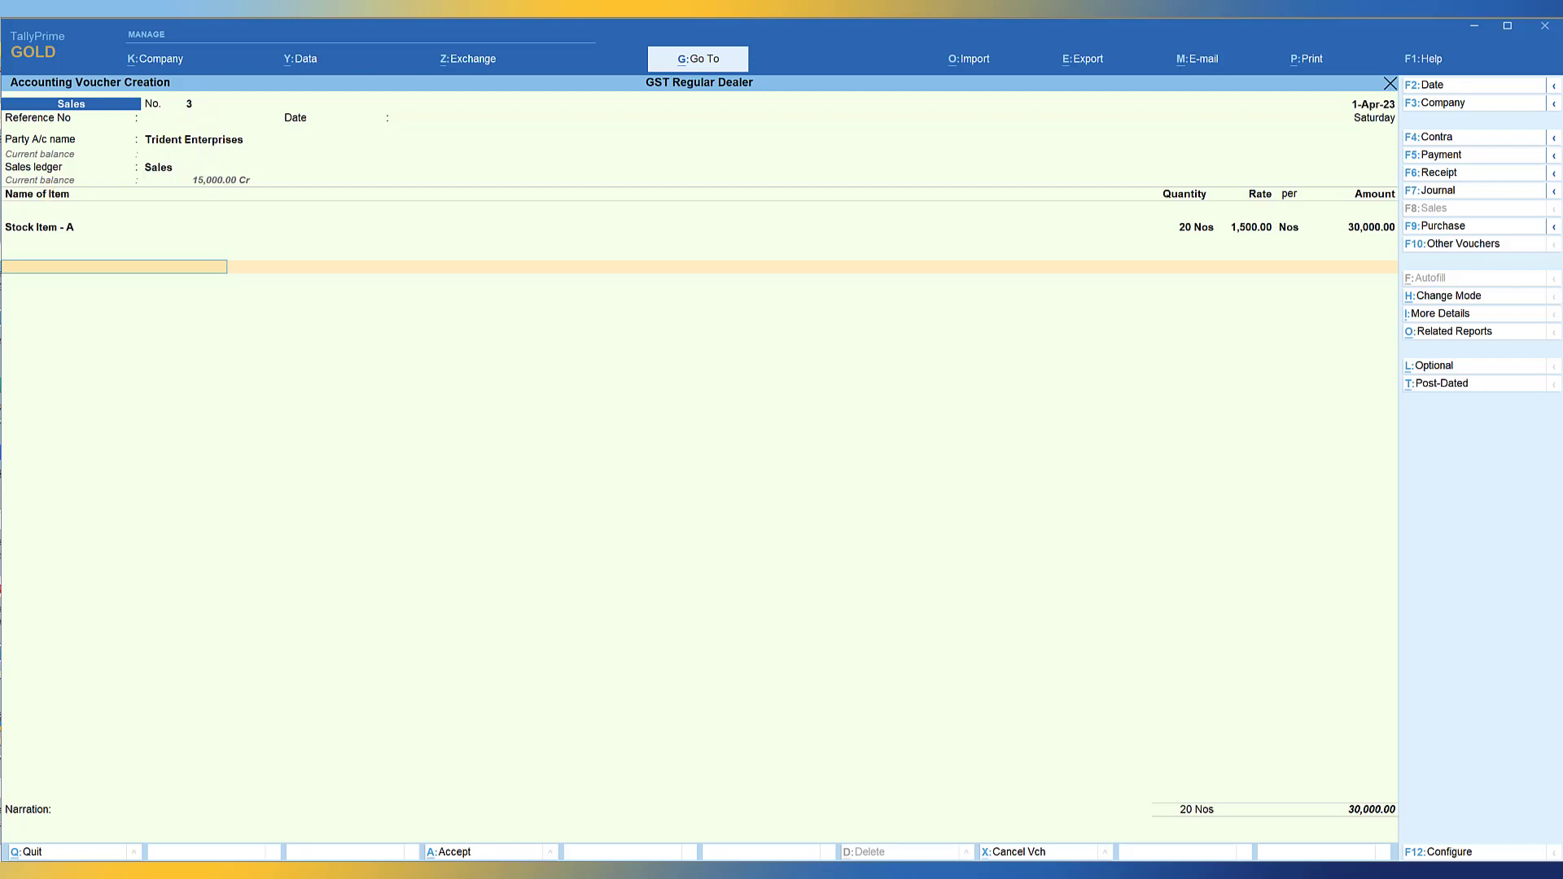
{"action": "type", "text": "Ig"}
{"action": "key", "text": "Return"}
{"action": "key", "text": "Return"}
{"action": "key", "text": "Return"}
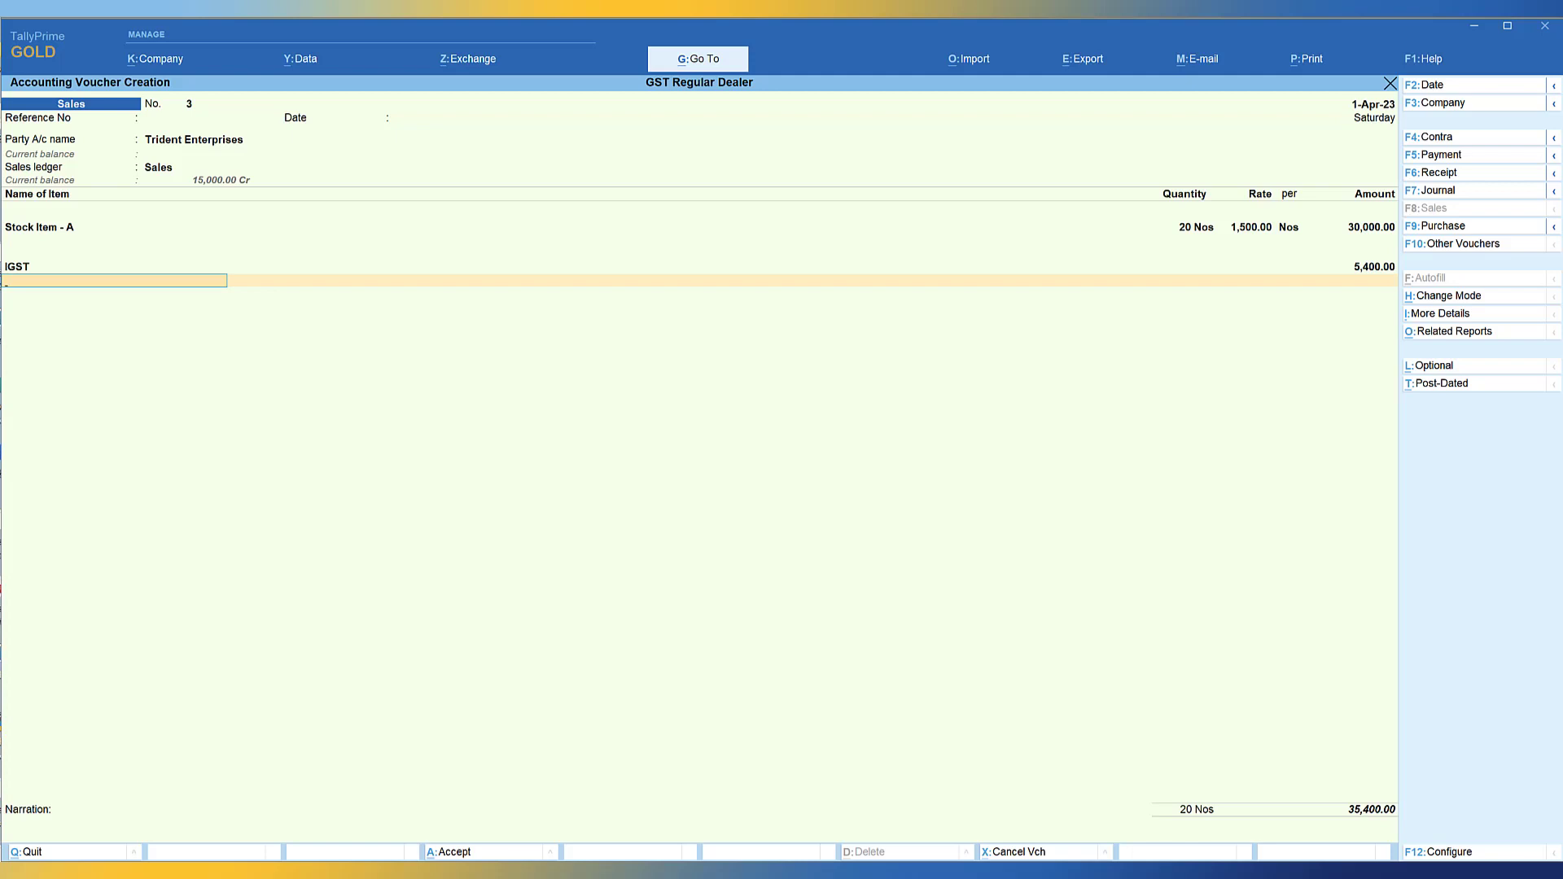
{"action": "key", "text": "ctrl+a"}
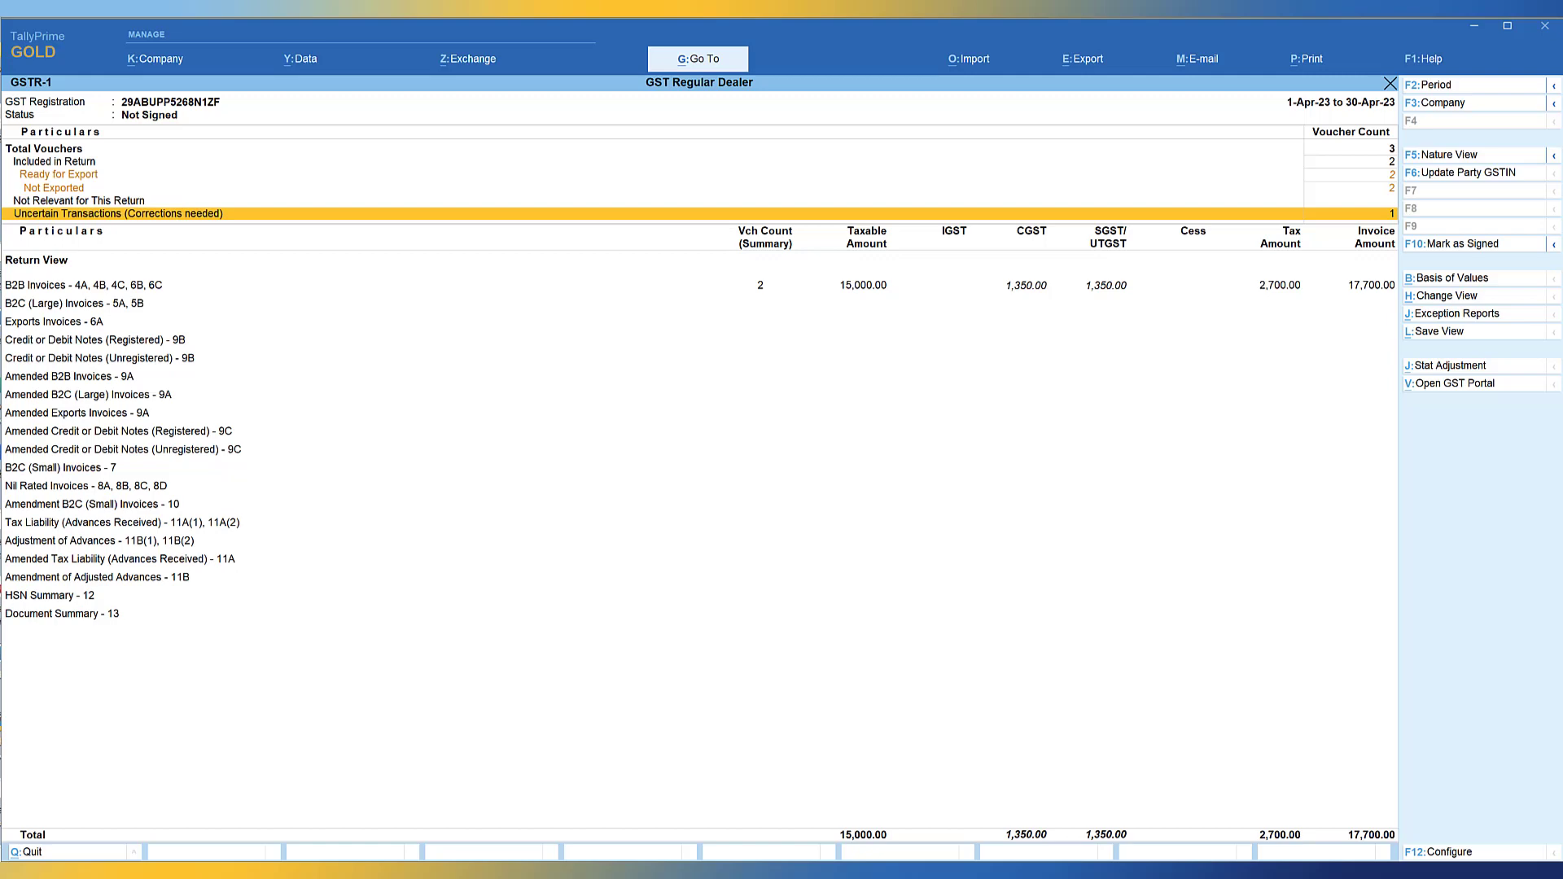
List the GSTR-1 uncertain invoices under 'GST Registration Details of the Party are invalid or not specified'.
{"action": "key", "text": "Return"}
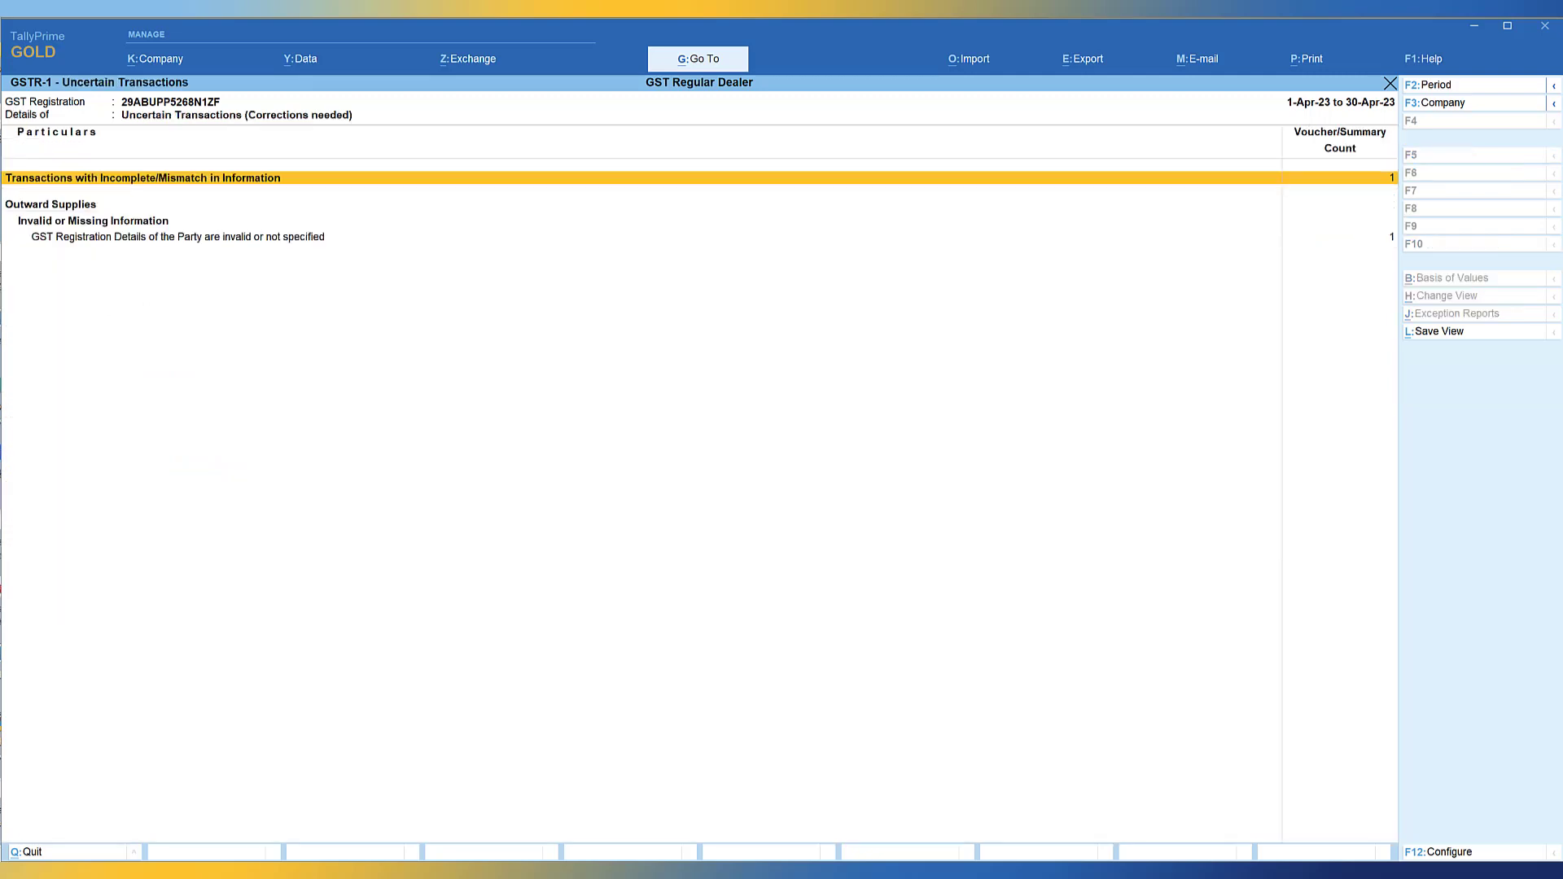
{"action": "left_click", "coordinate": [177, 236]}
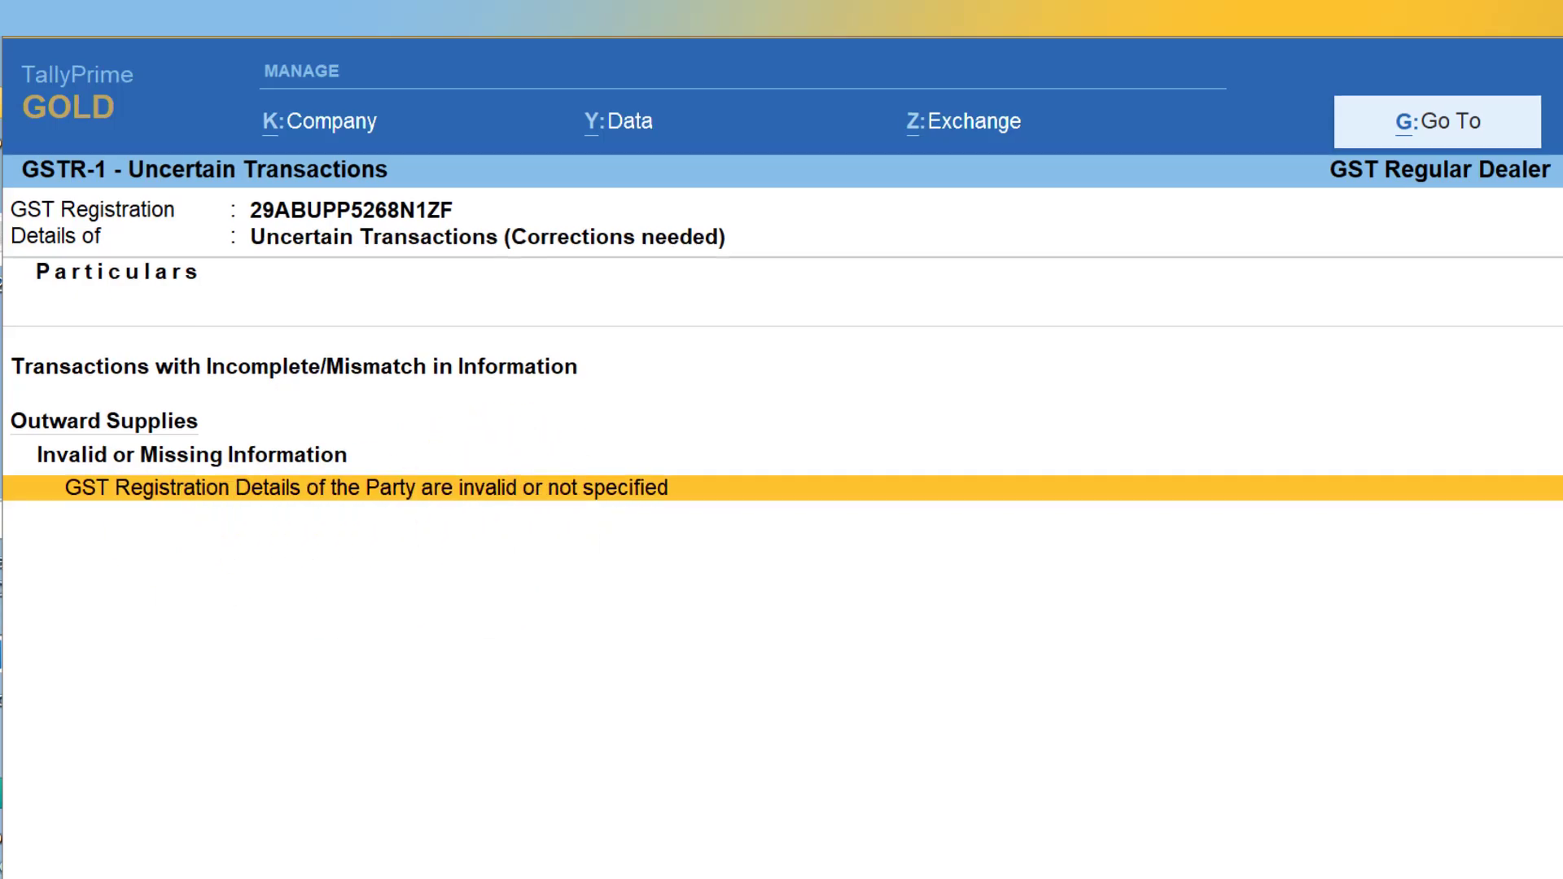
{"action": "key", "text": "Return"}
{"action": "key", "text": "Return"}
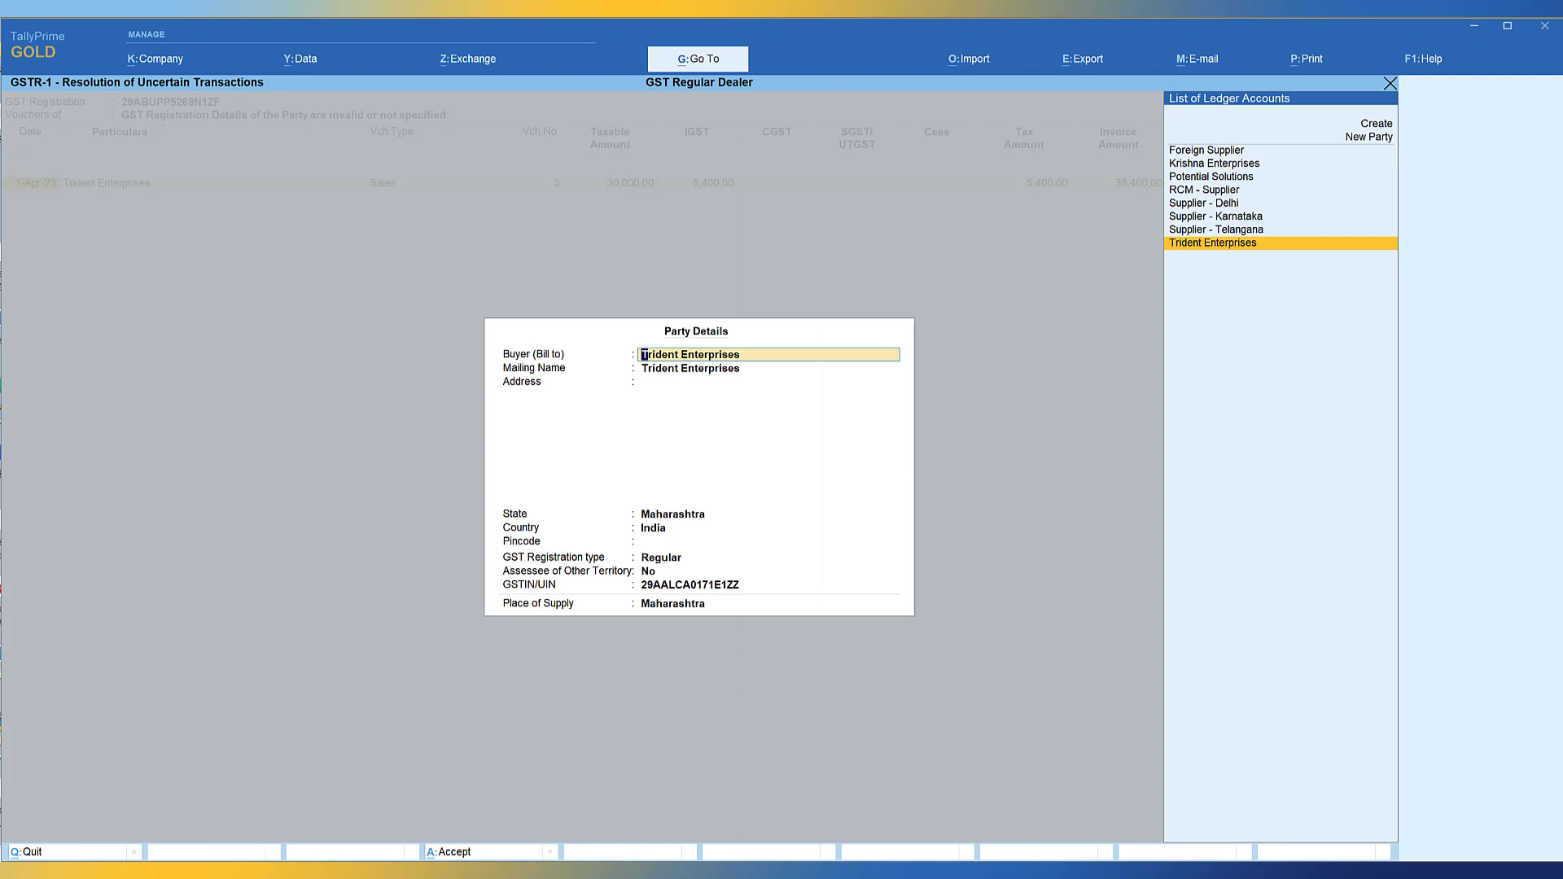
Change the voucher's party GSTIN prefix from 29 to 27, keep Maharashtra as place of supply, and accept.
{"action": "key", "text": "Return"}
{"action": "key", "text": "Return"}
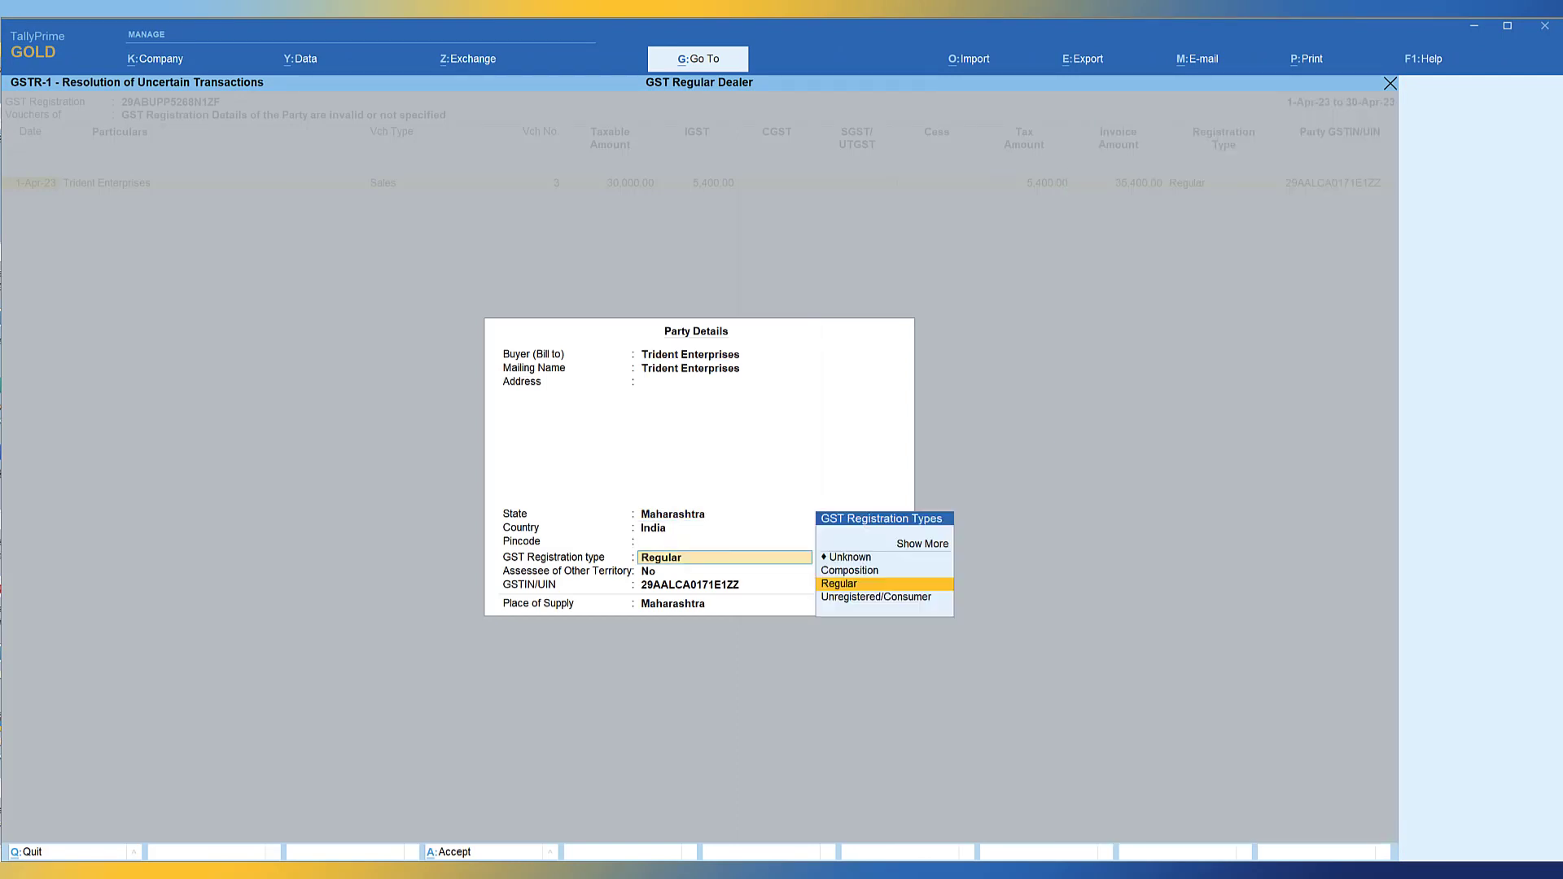
{"action": "key", "text": "Return"}
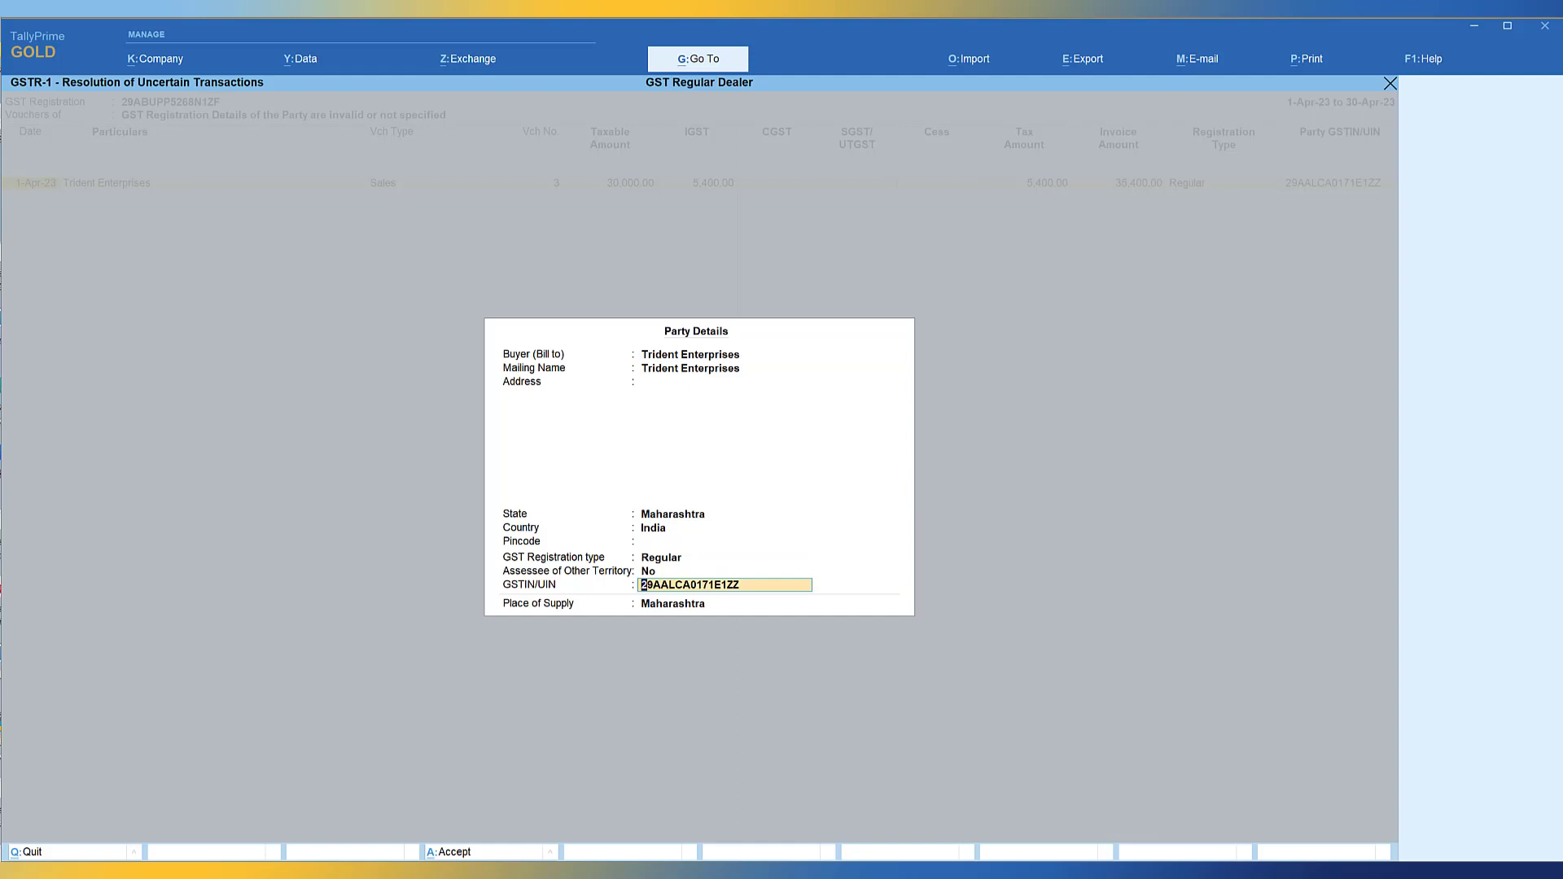
{"action": "type", "text": "27"}
{"action": "key", "text": "Delete"}
{"action": "key", "text": "Delete"}
{"action": "key", "text": "Return"}
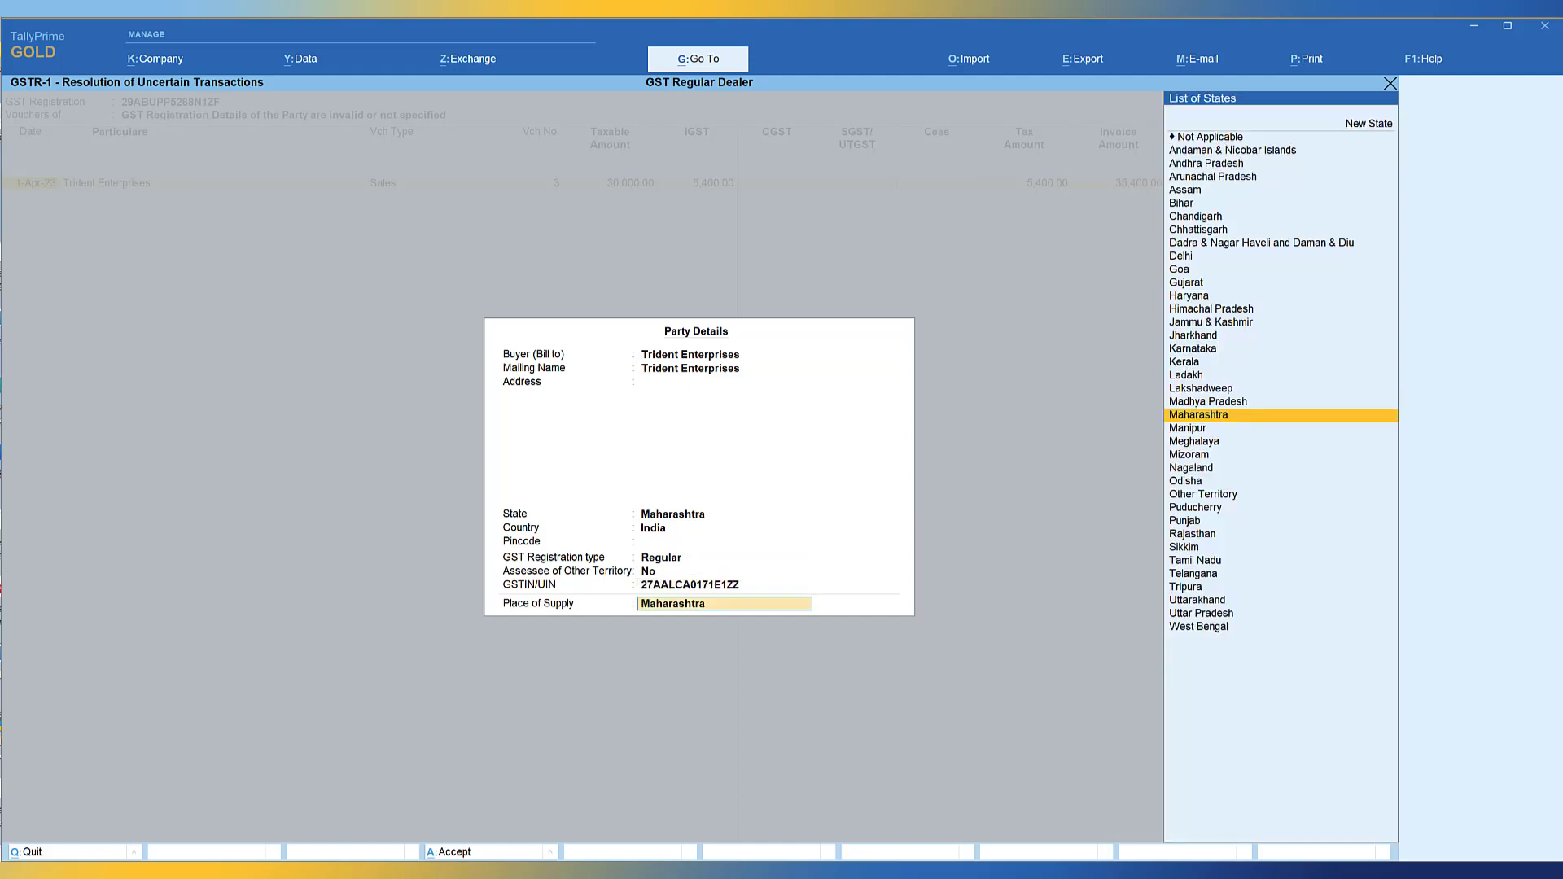
{"action": "key", "text": "Return"}
{"action": "key", "text": "y"}
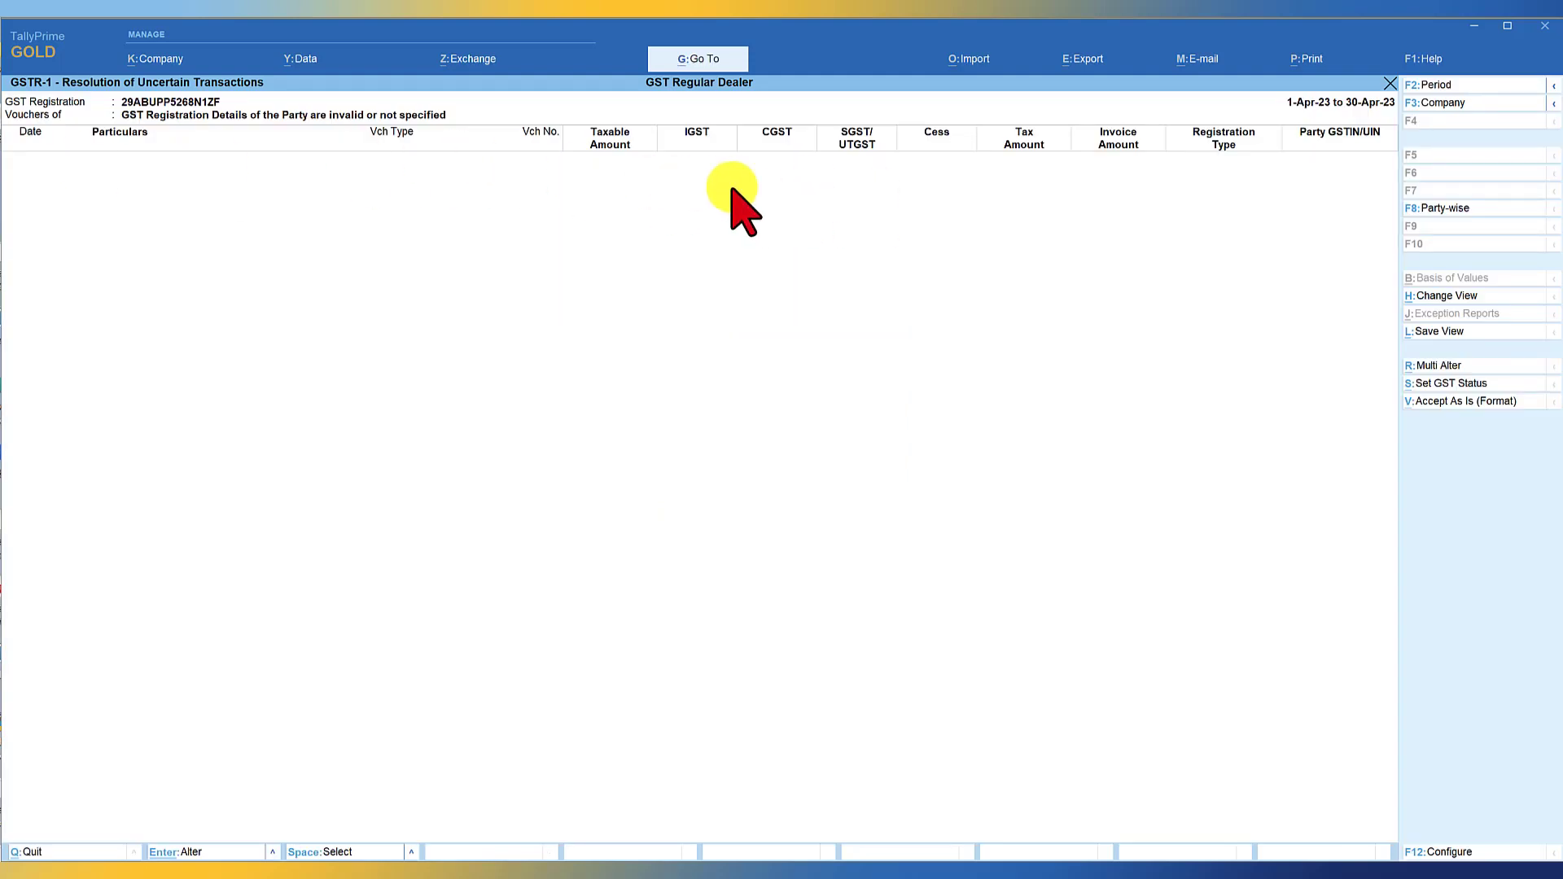
{"action": "key", "text": "Escape"}
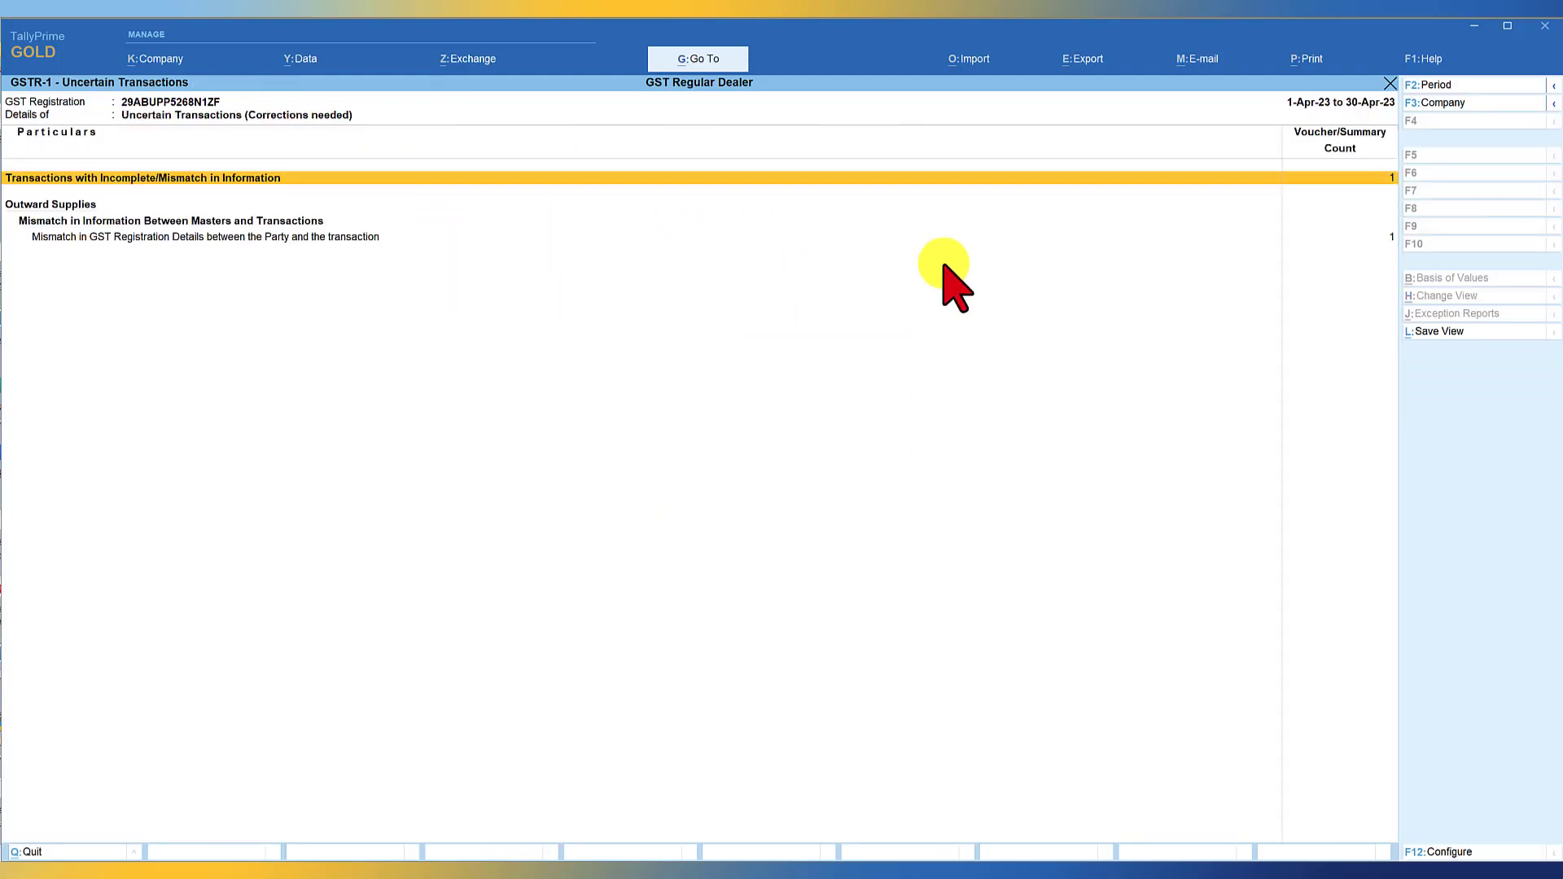
Select 'Mismatch in GST Registration Details between the Party and the transaction' and open the invoice's comparison.
{"action": "left_click", "coordinate": [252, 237]}
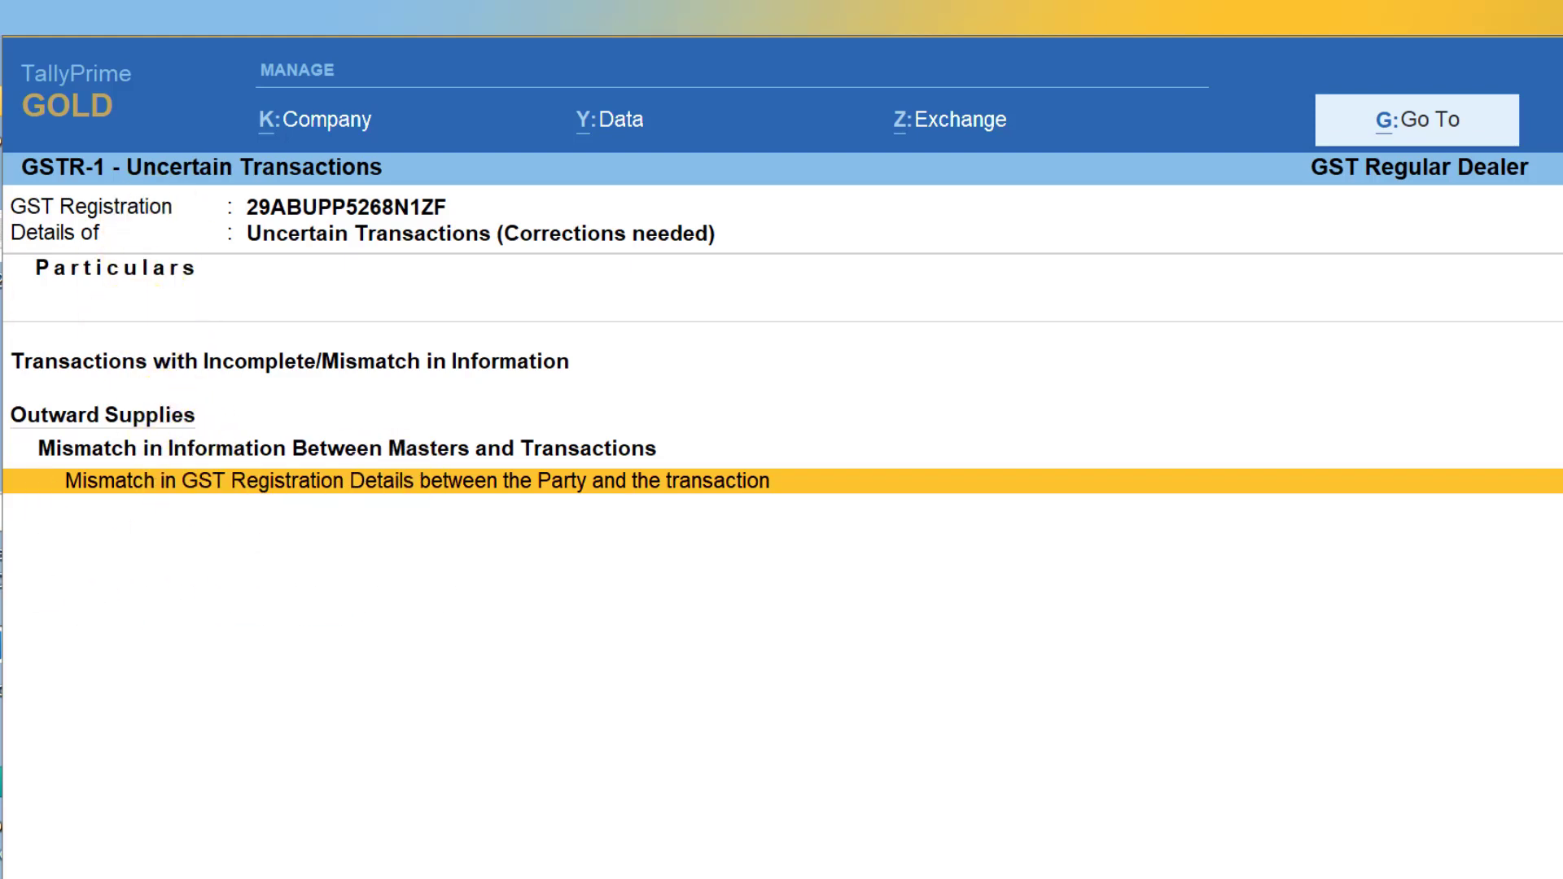
{"action": "key", "text": "Return"}
{"action": "key", "text": "Return"}
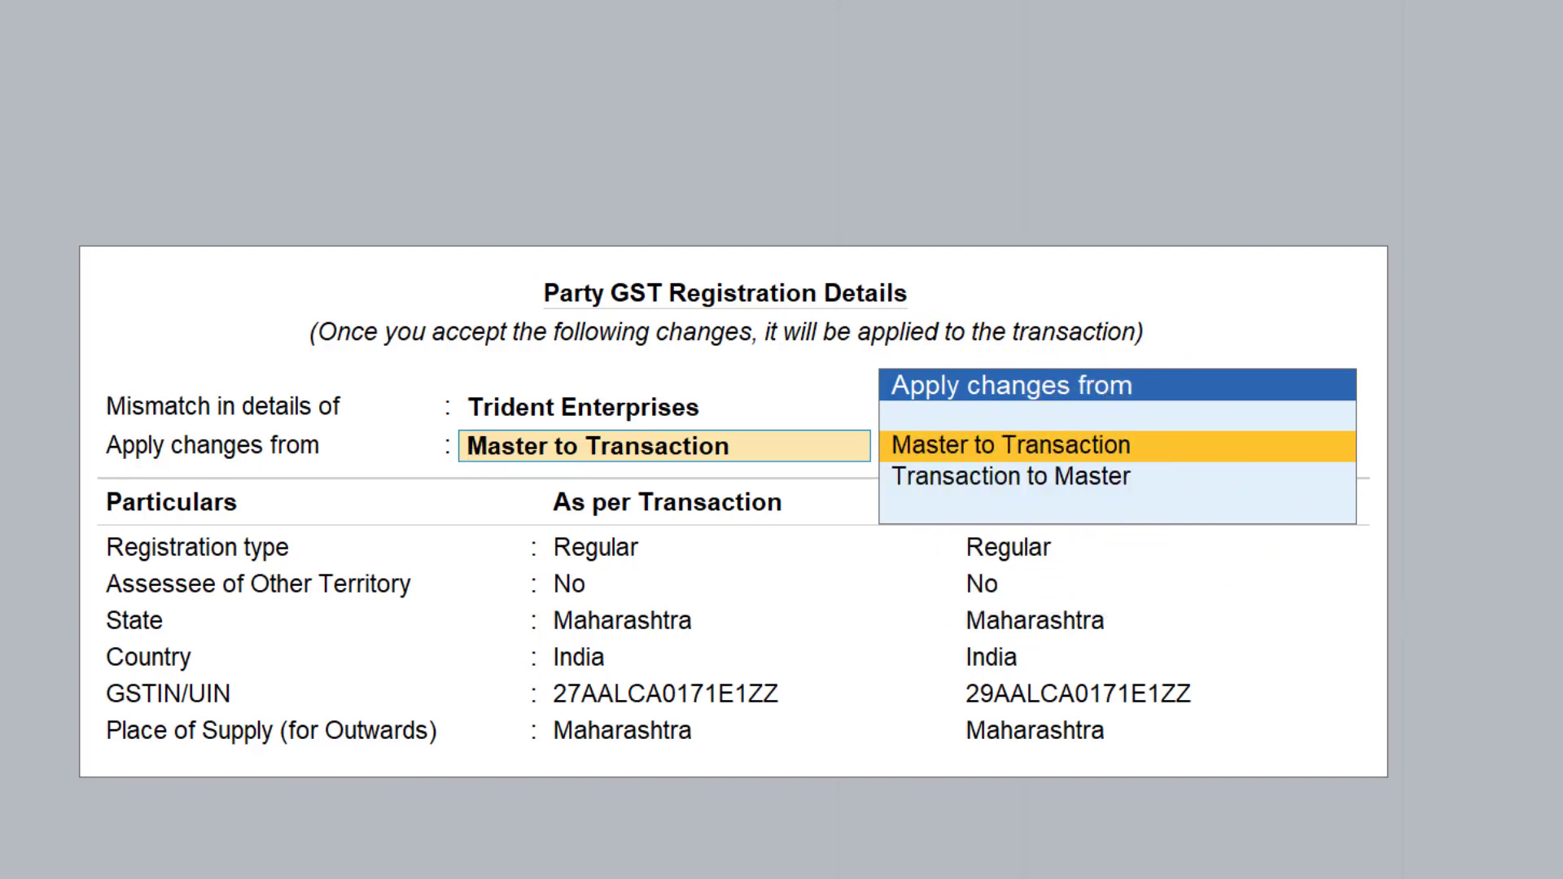
Apply the invoice's registration details Transaction to Master, effective 1-Apr-23, and accept.
{"action": "key", "text": "Down"}
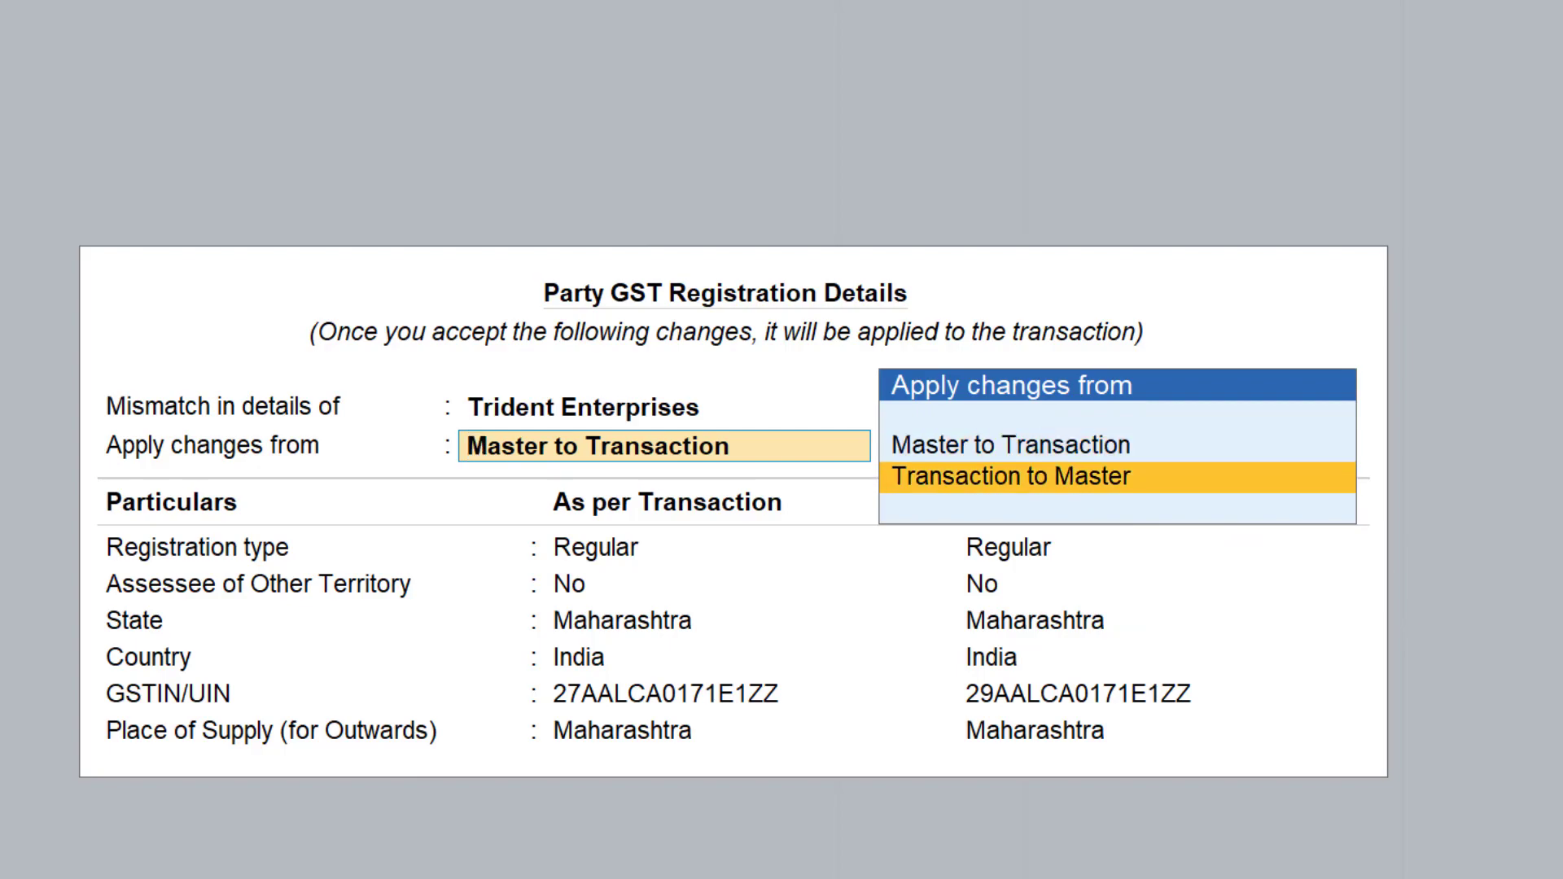
{"action": "key", "text": "Return"}
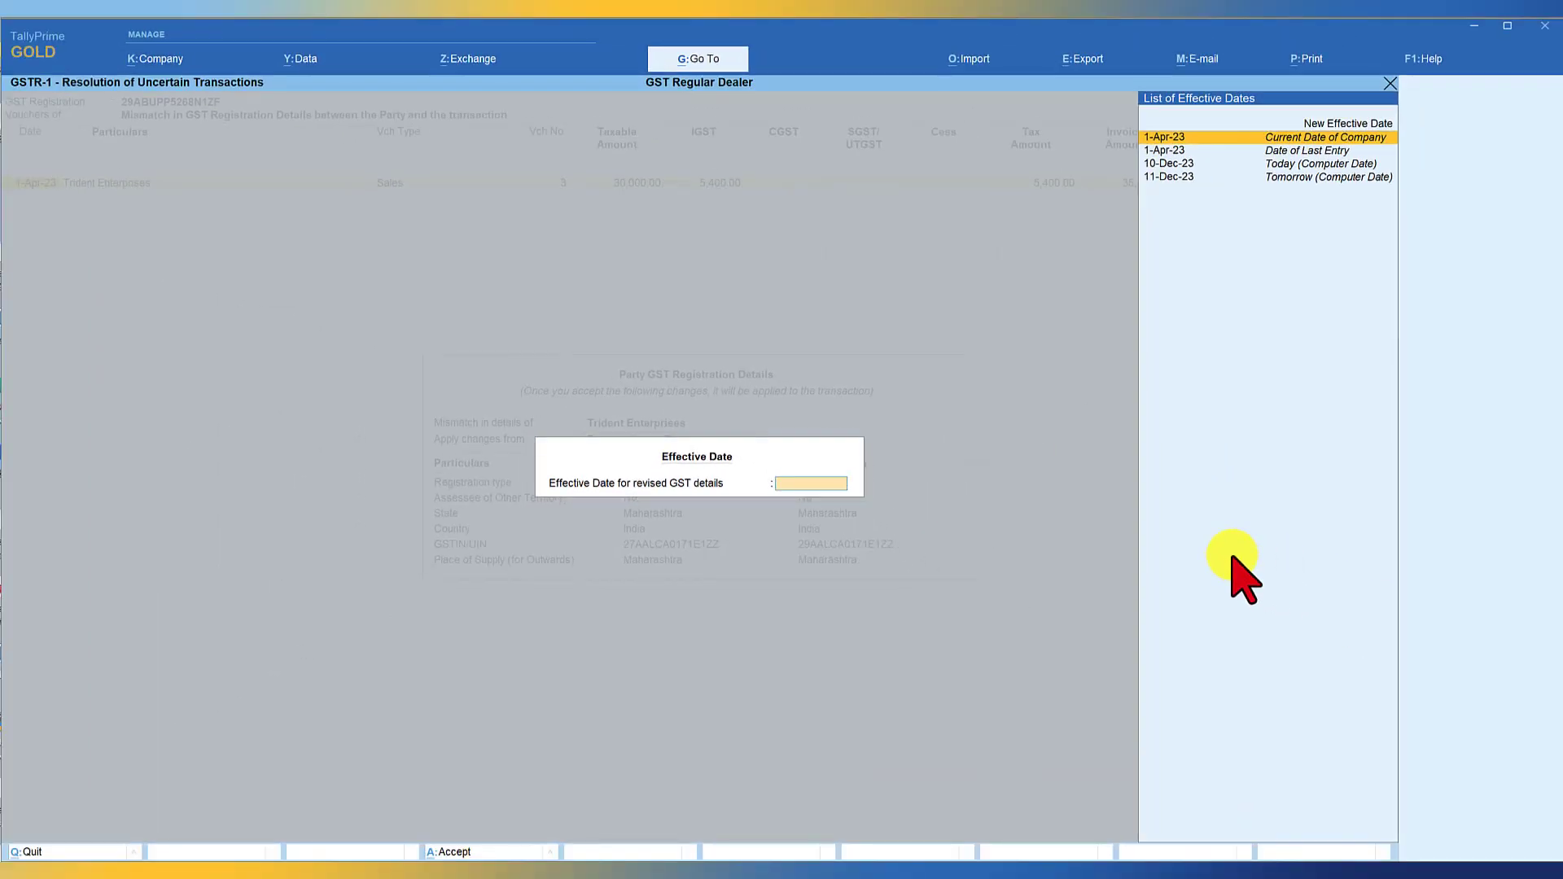
{"action": "key", "text": "Return"}
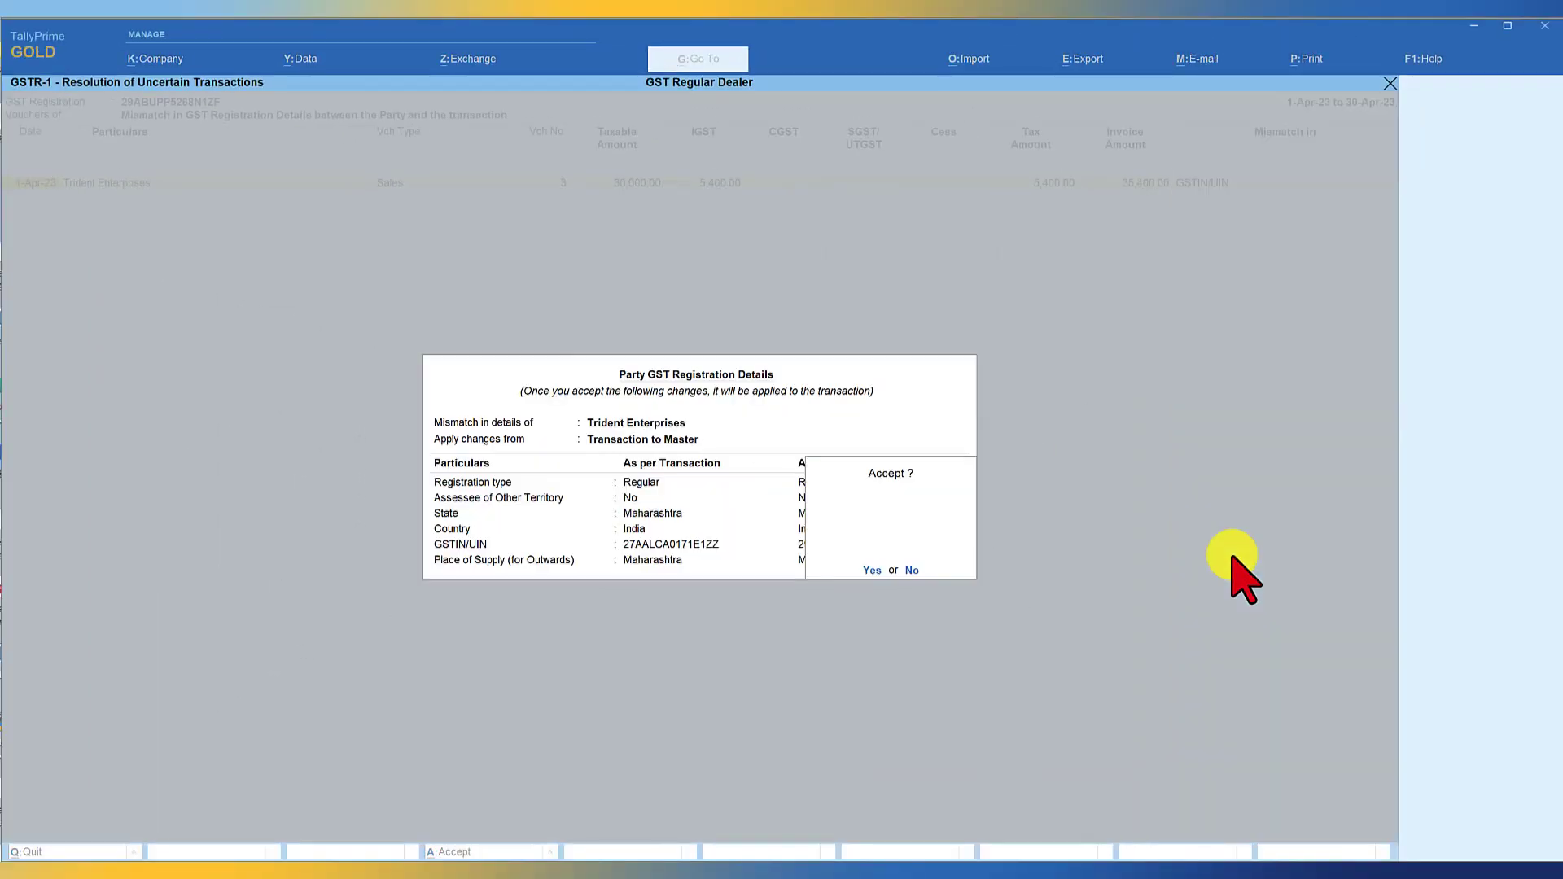
{"action": "key", "text": "Return"}
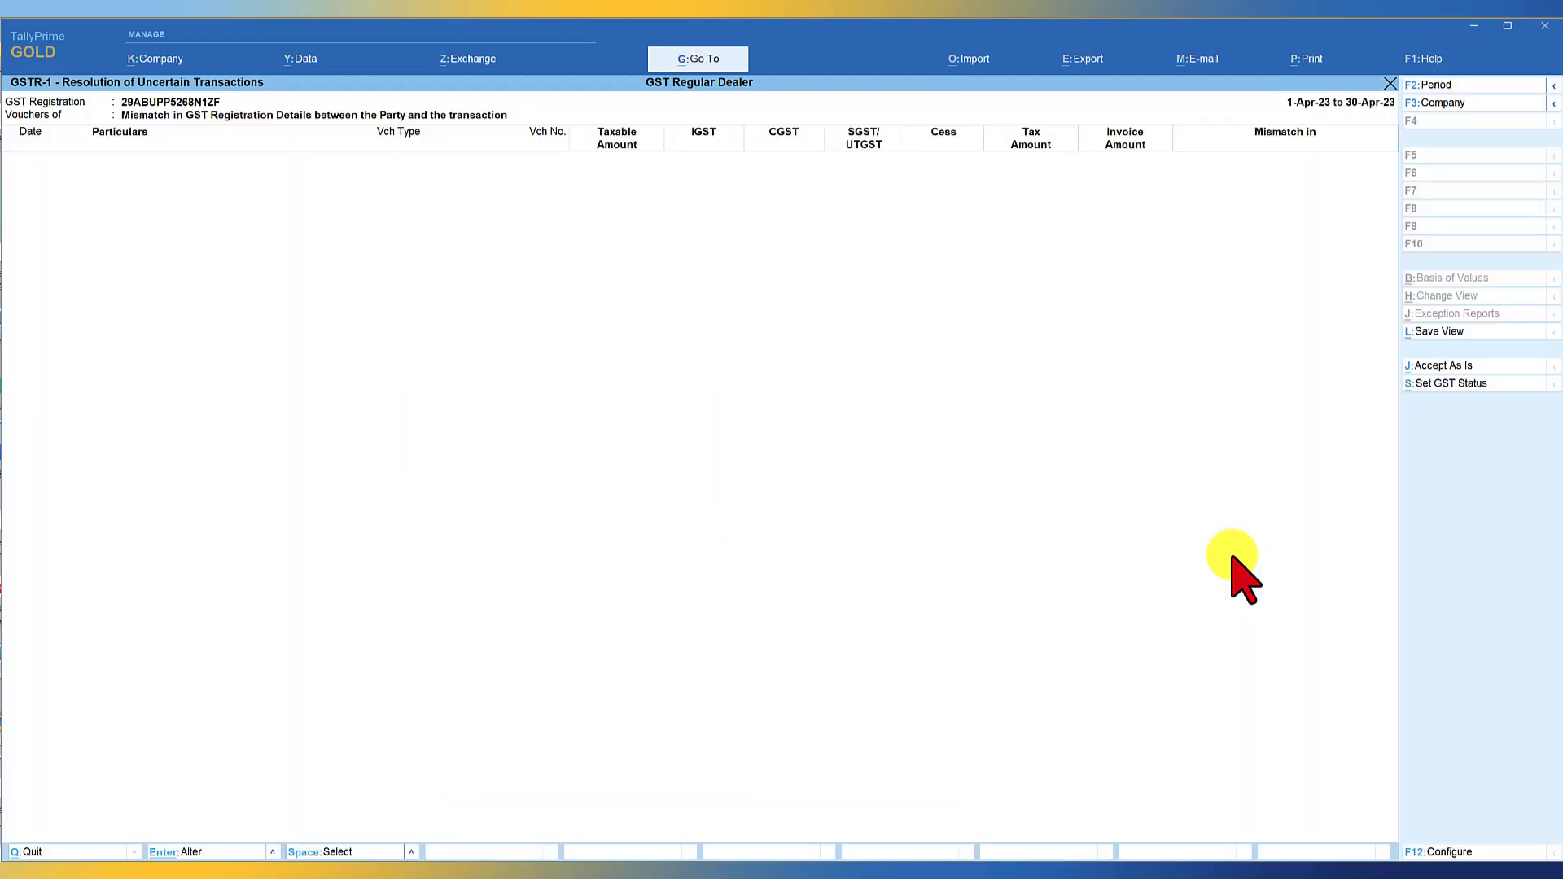
Return to GSTR-1 and open the Trident Enterprises ledger via Alter Master > Ledger.
{"action": "key", "text": "Escape"}
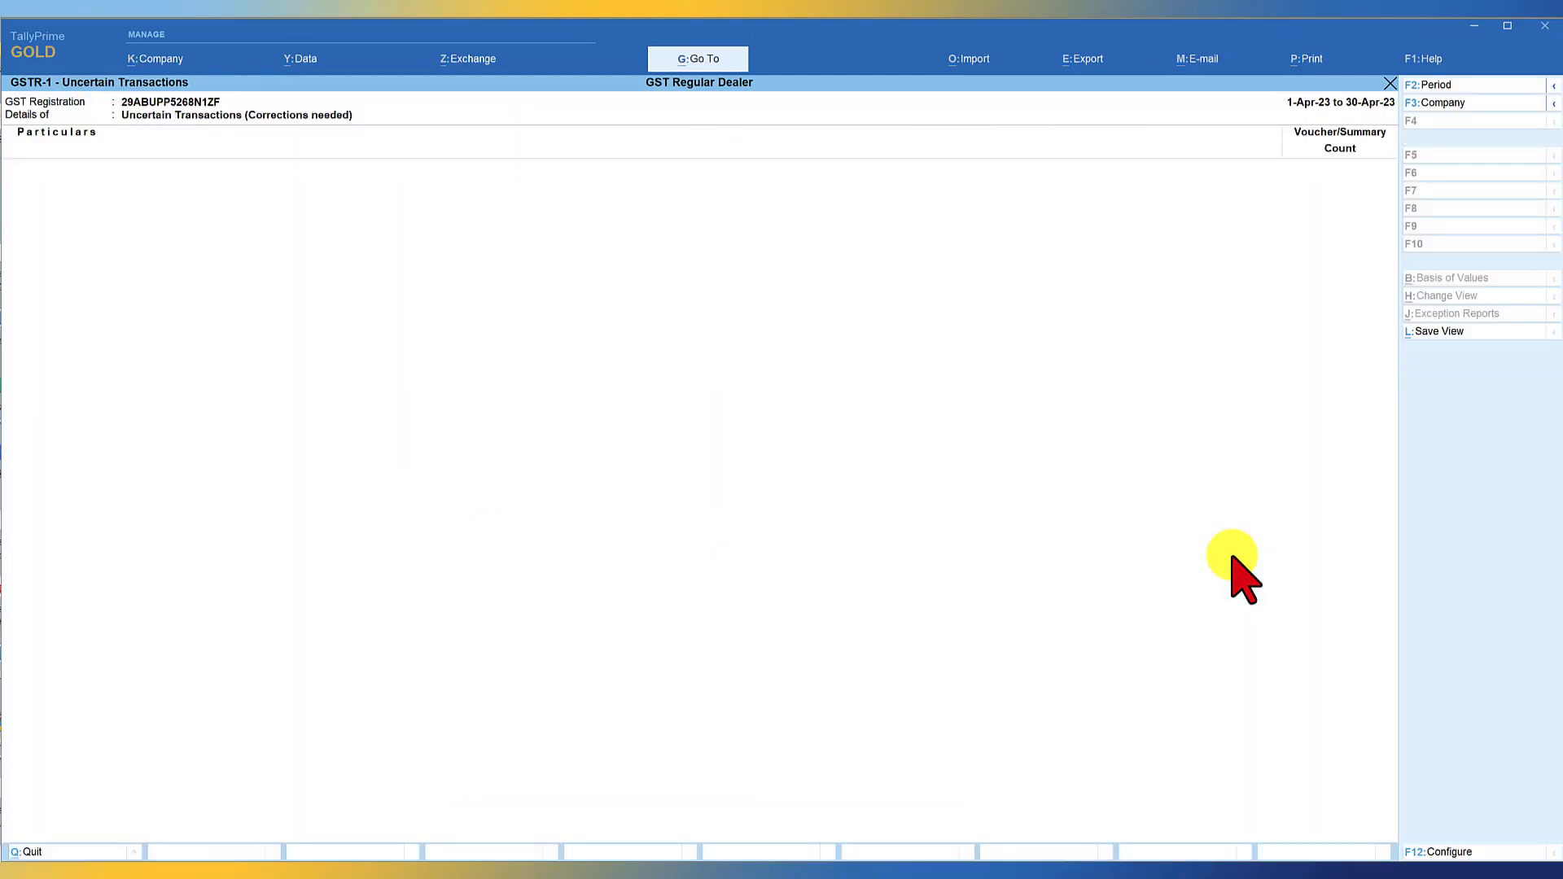
{"action": "key", "text": "Escape"}
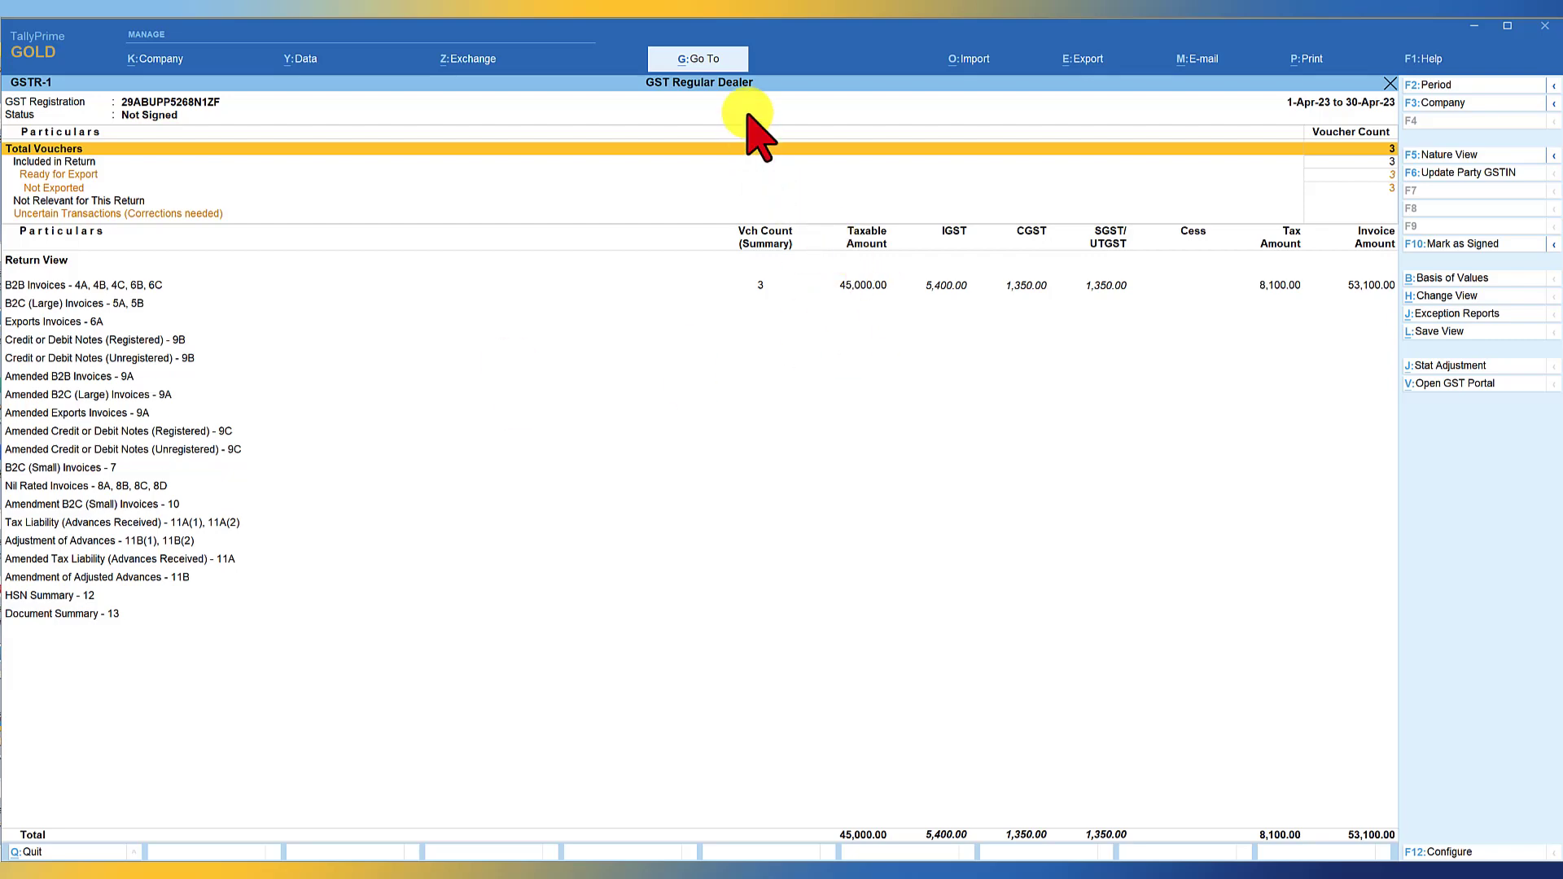
{"action": "left_click", "coordinate": [703, 61]}
{"action": "key", "text": "Up"}
{"action": "key", "text": "Up"}
{"action": "key", "text": "Up"}
{"action": "key", "text": "Return"}
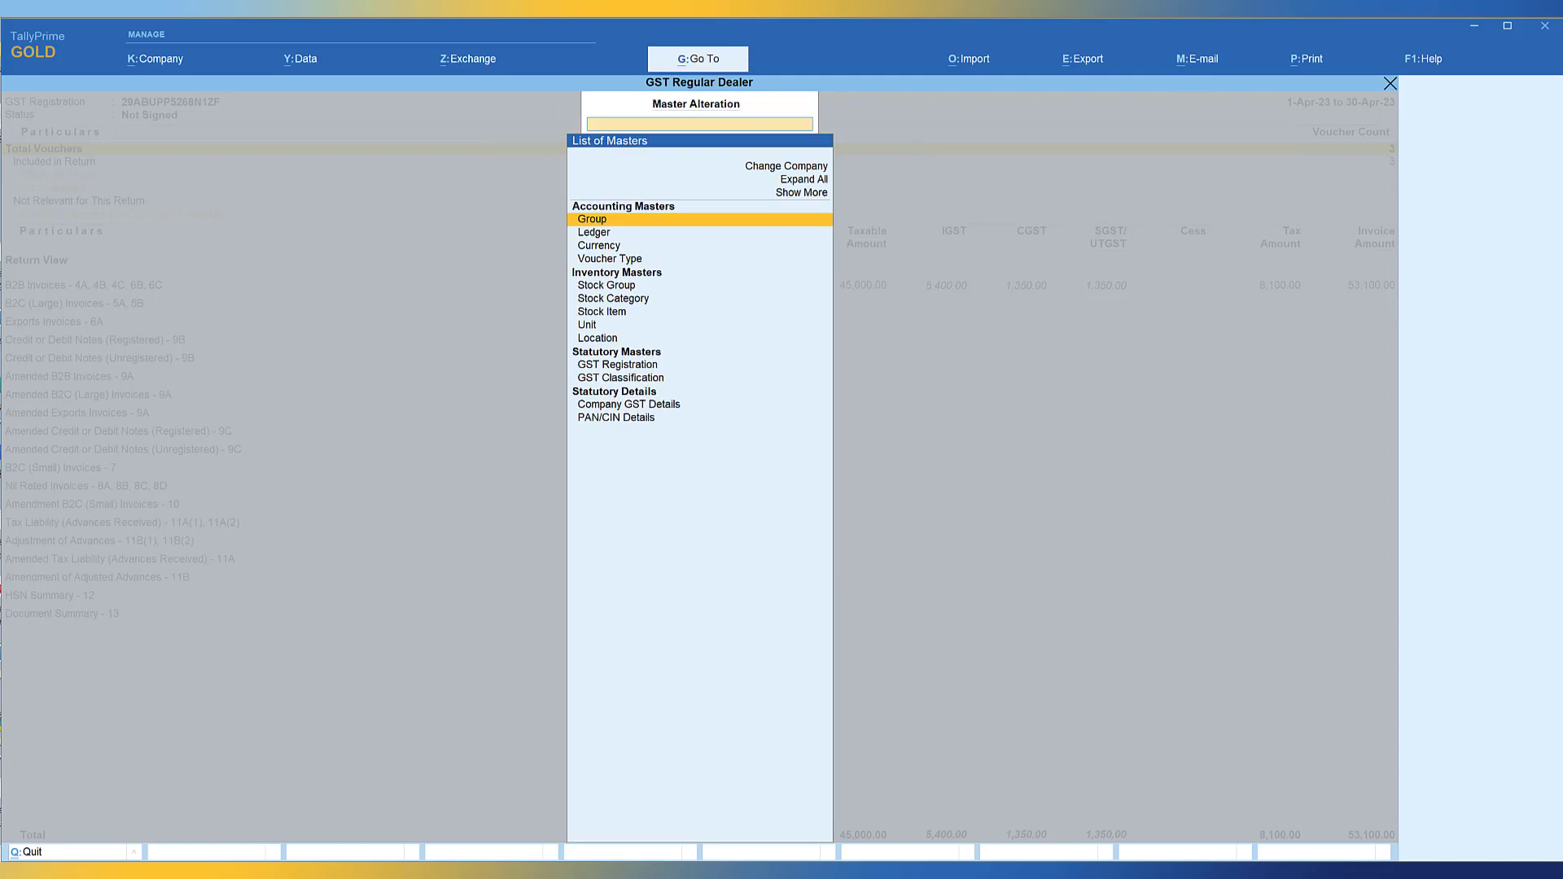
{"action": "key", "text": "Down"}
{"action": "key", "text": "Return"}
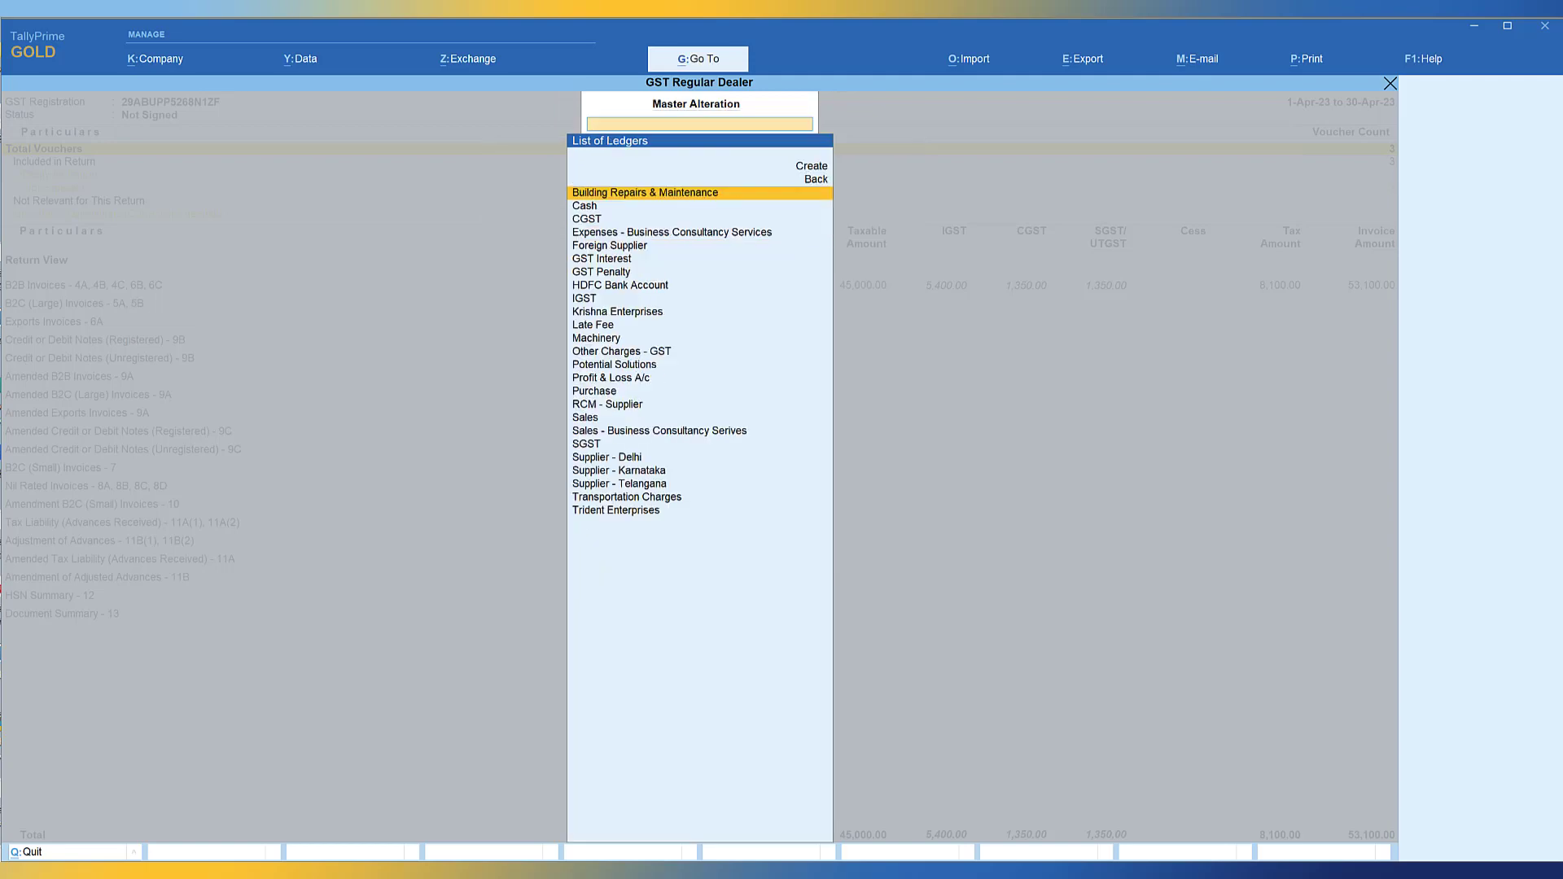
{"action": "type", "text": "Tr"}
{"action": "key", "text": "Down"}
{"action": "key", "text": "Return"}
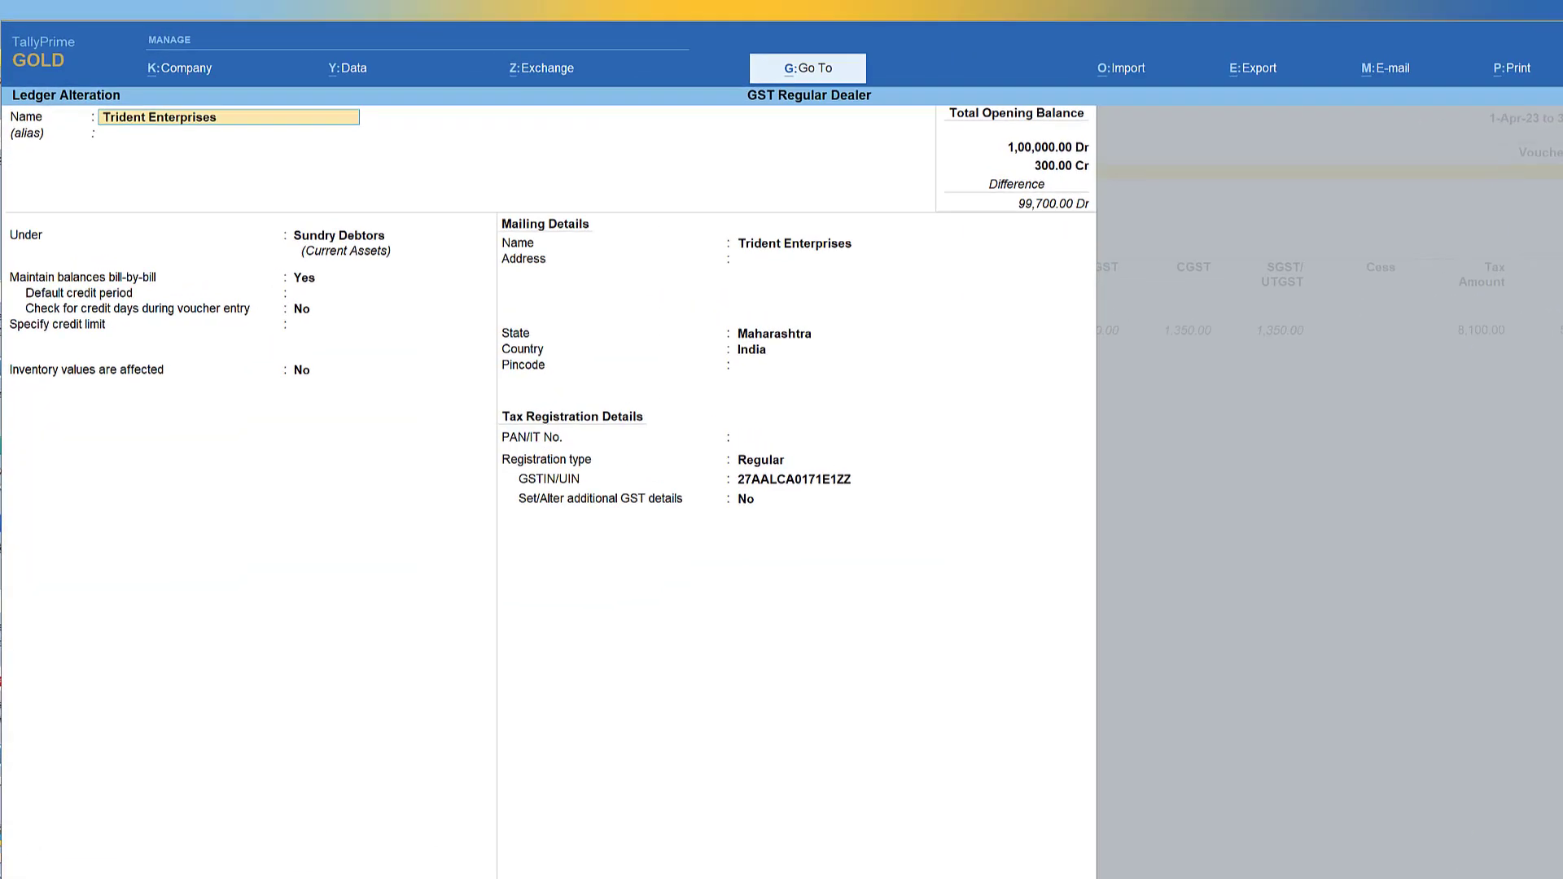